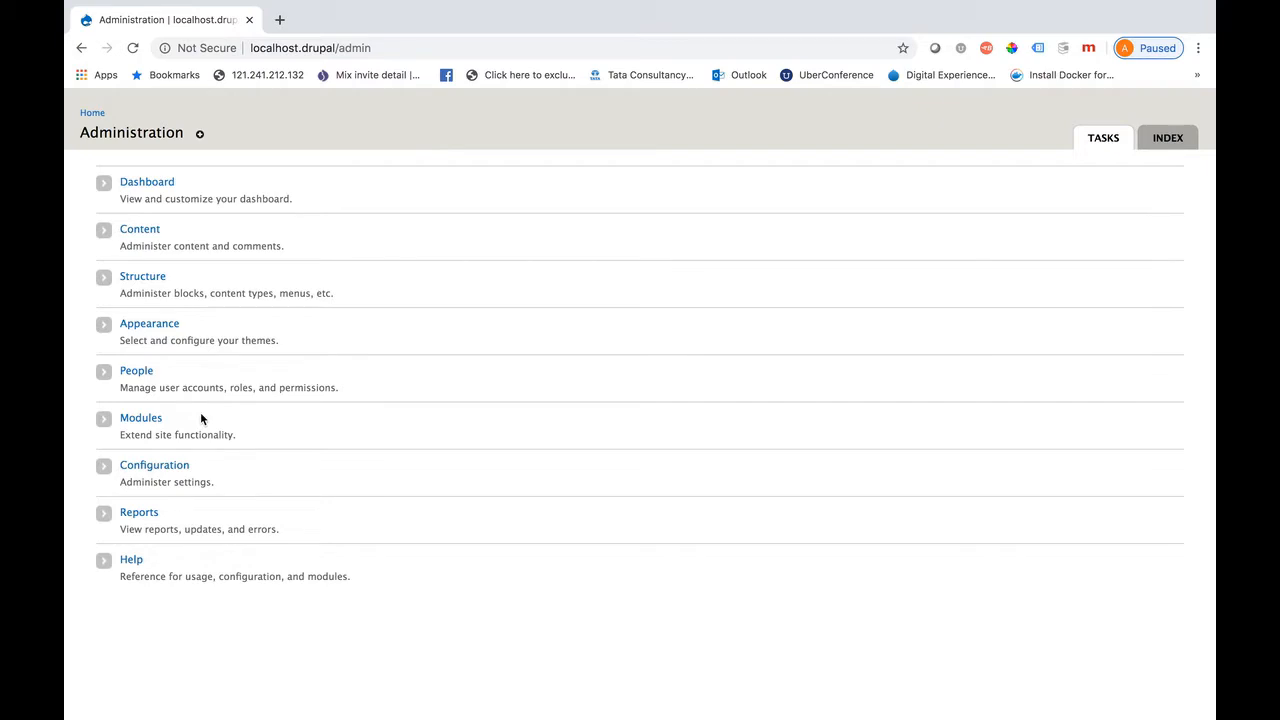
- Enable the Administration menu and Administration menu Toolbar style modules and save the module configuration
click(143, 425)
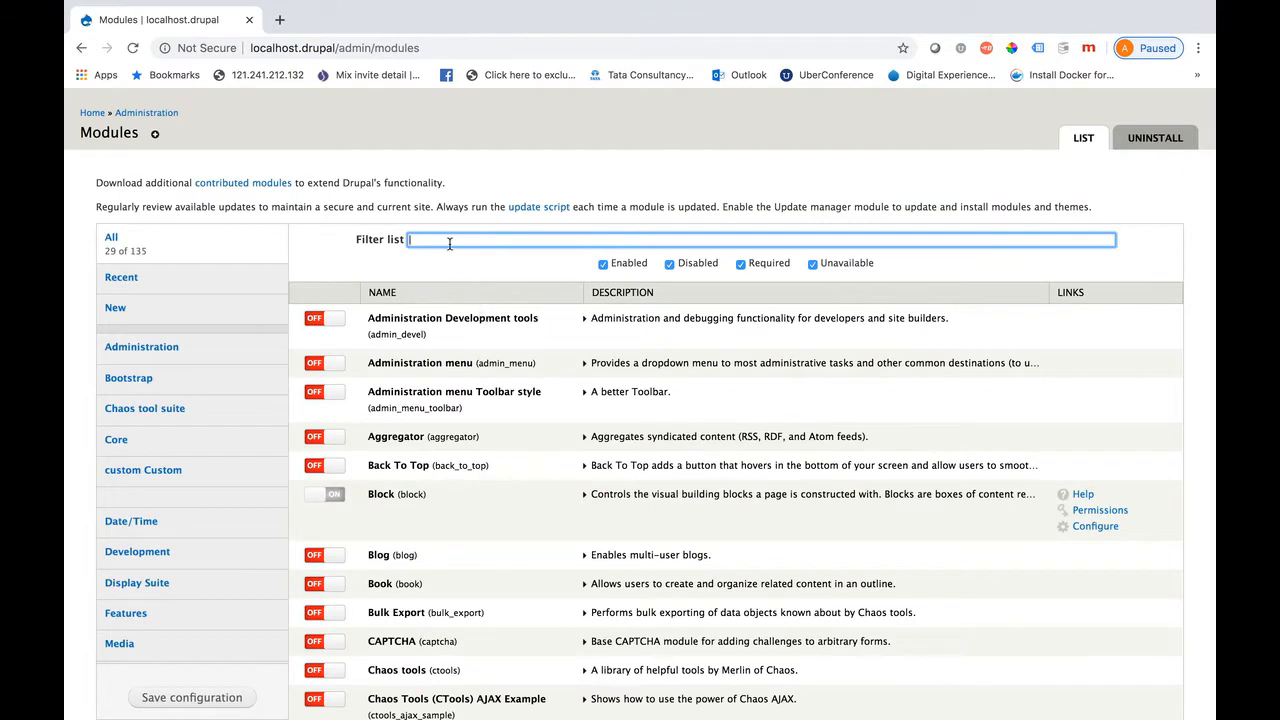
text(admin)
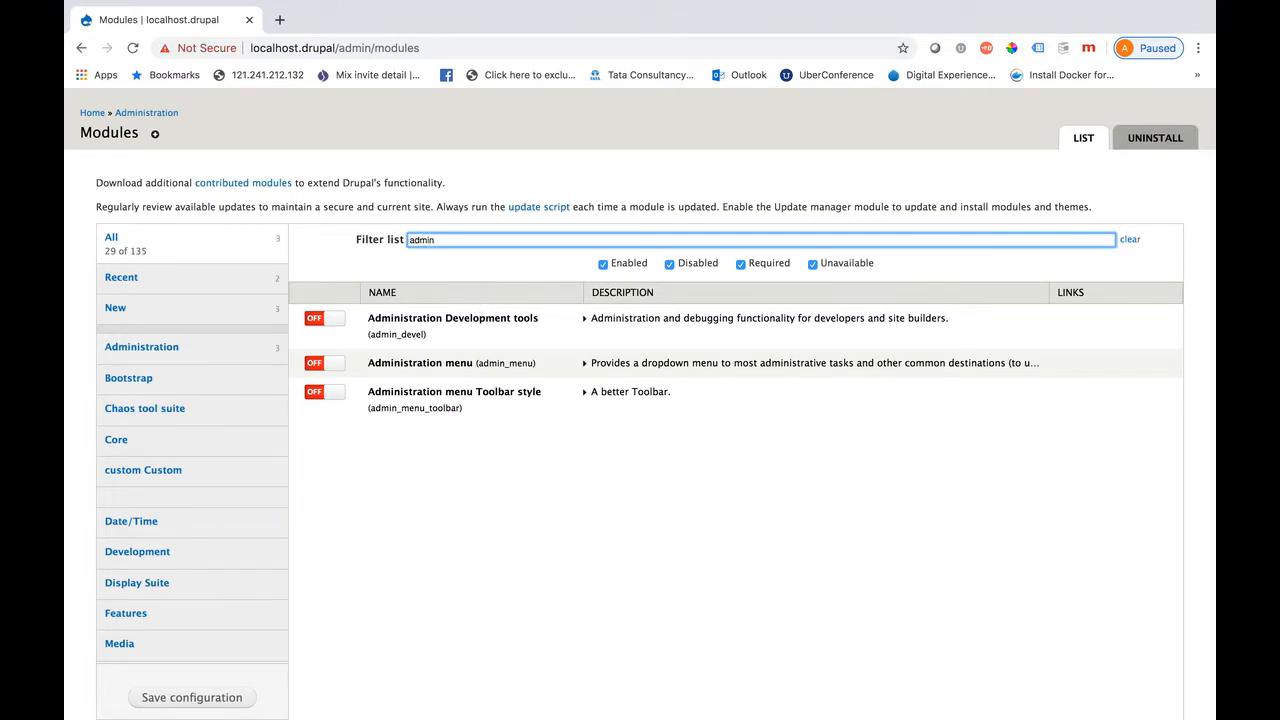
click(337, 369)
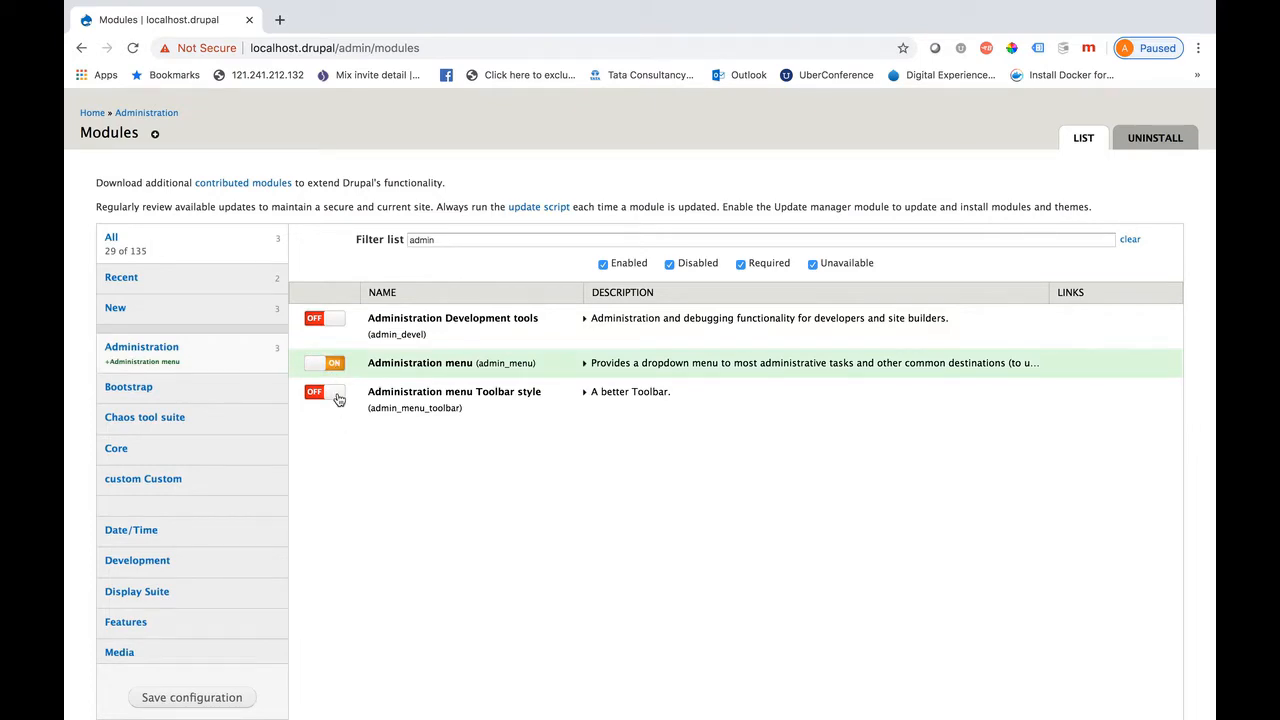
click(338, 399)
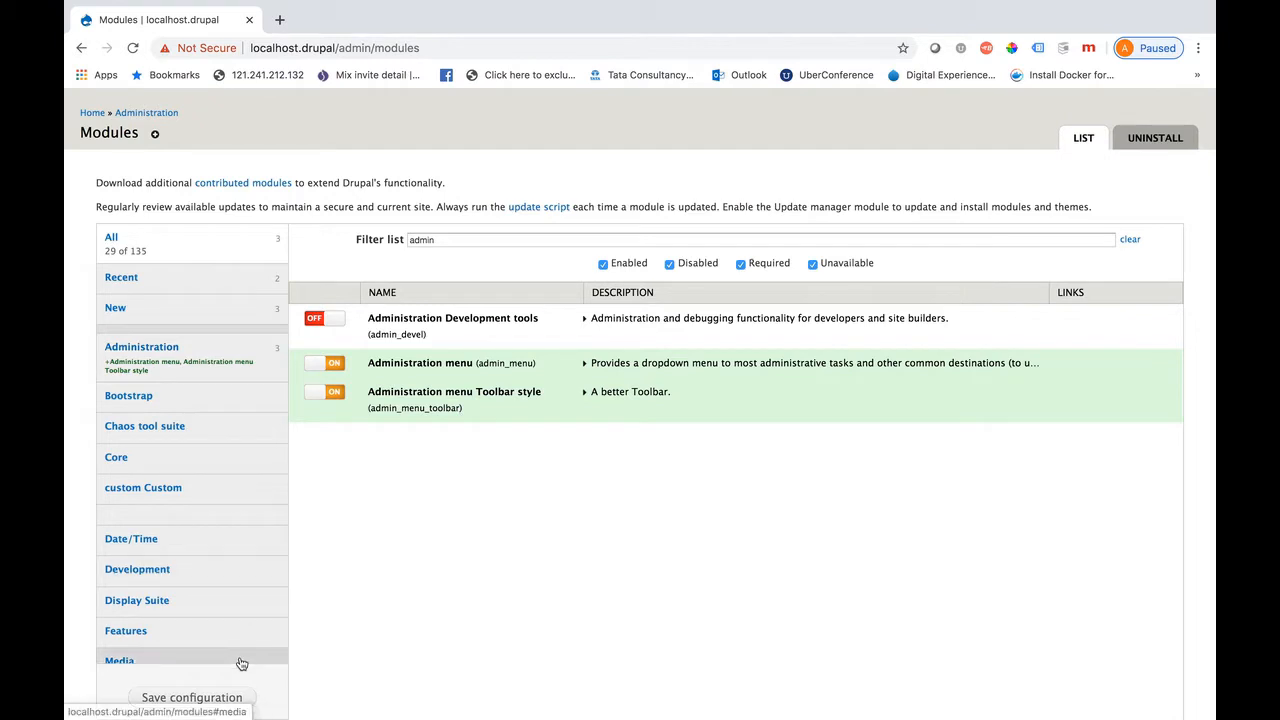
click(195, 702)
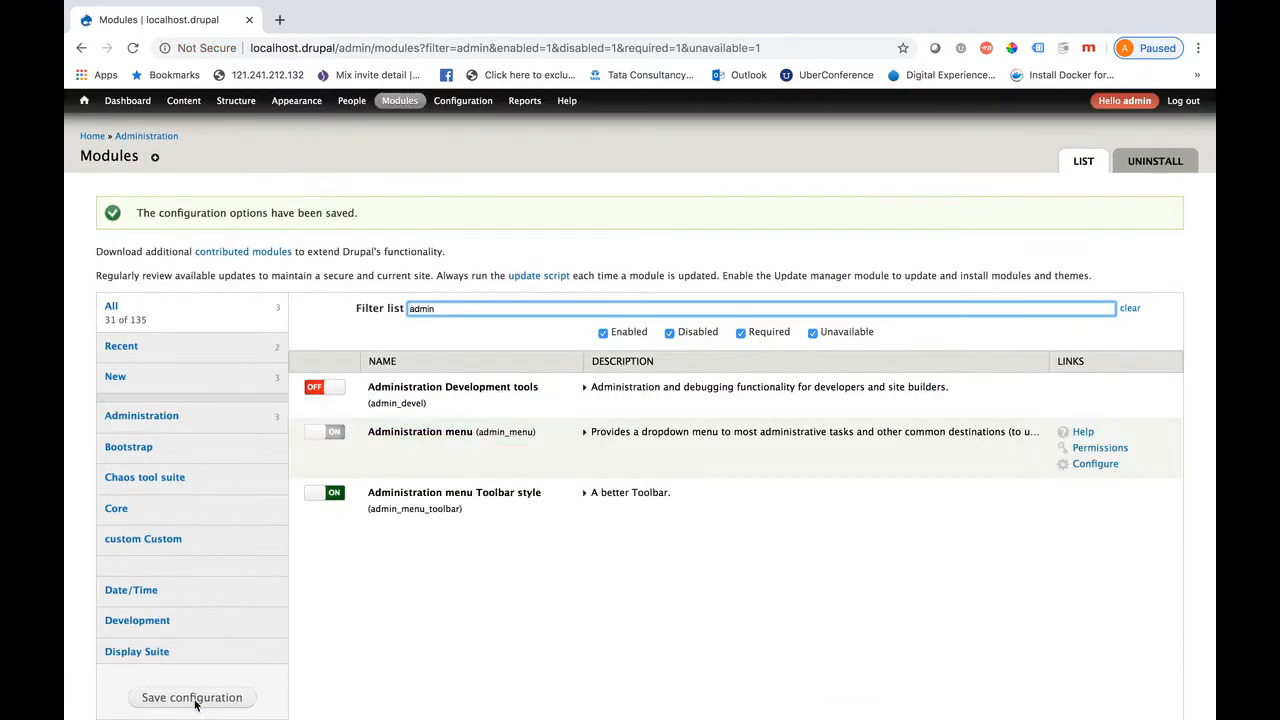
- Flush all of the site's caches from the new administration menu
mouse_move(318, 105)
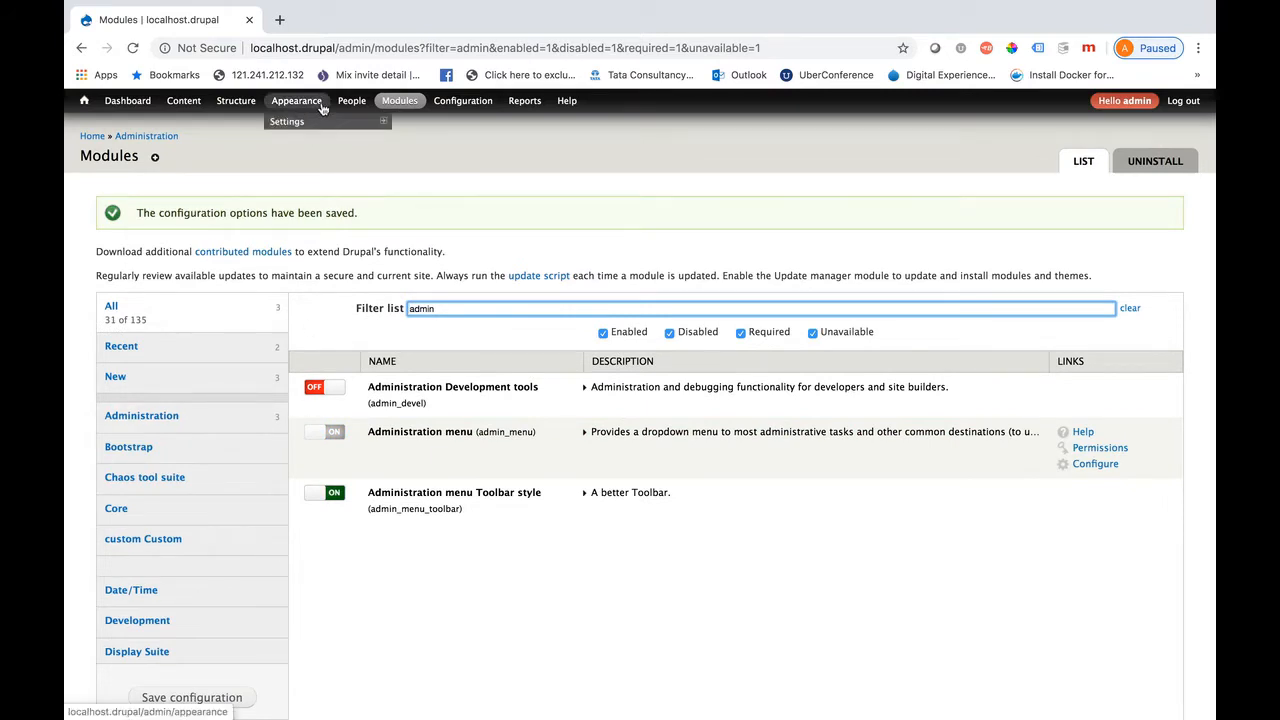
mouse_move(237, 104)
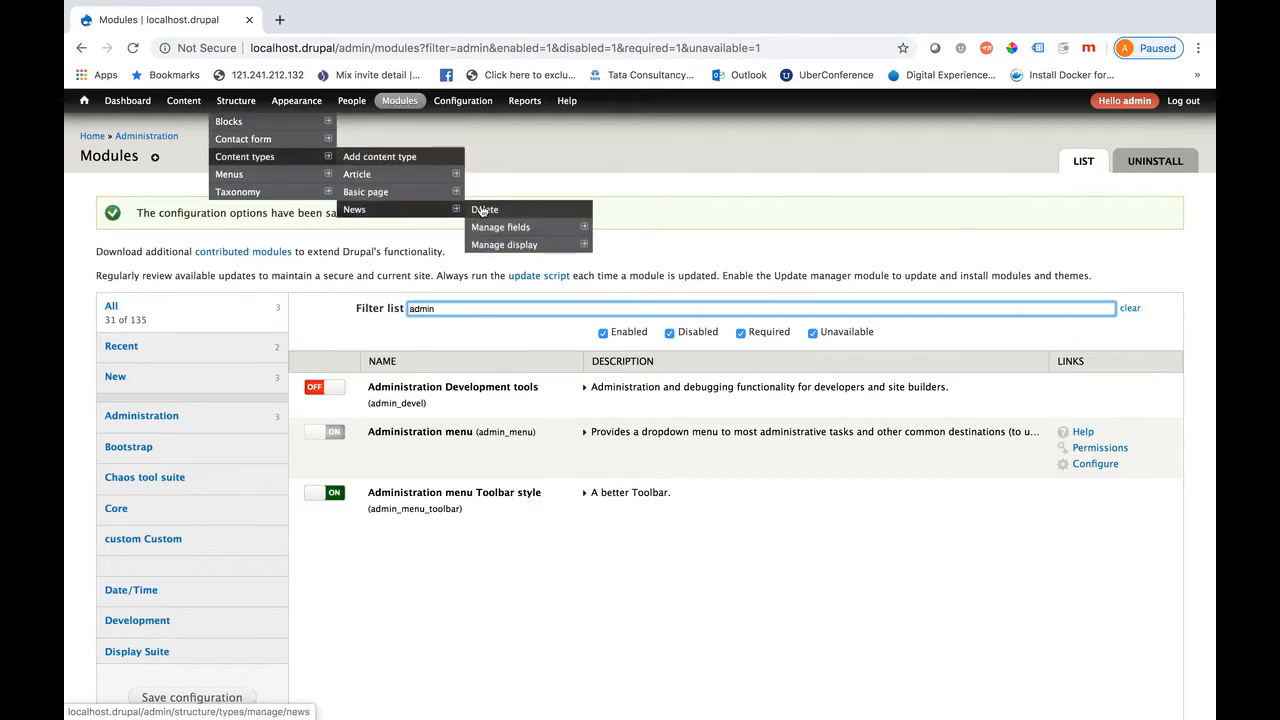
mouse_move(452, 104)
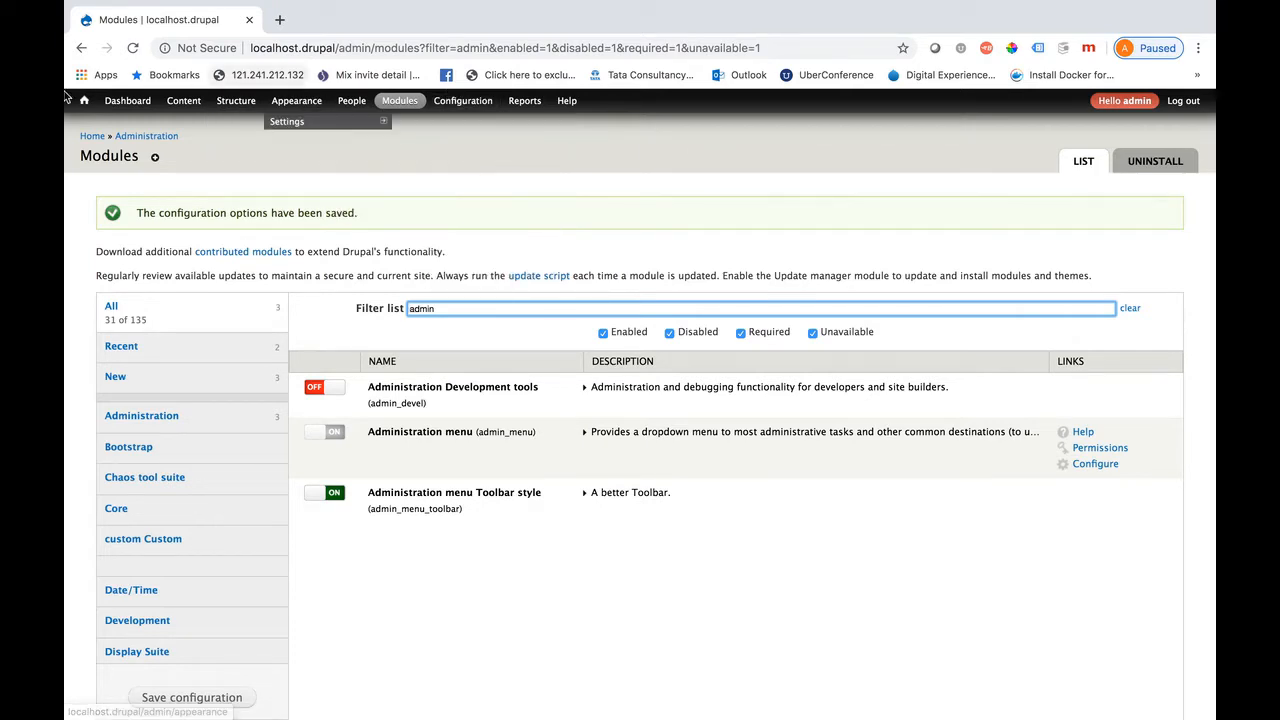
mouse_move(84, 101)
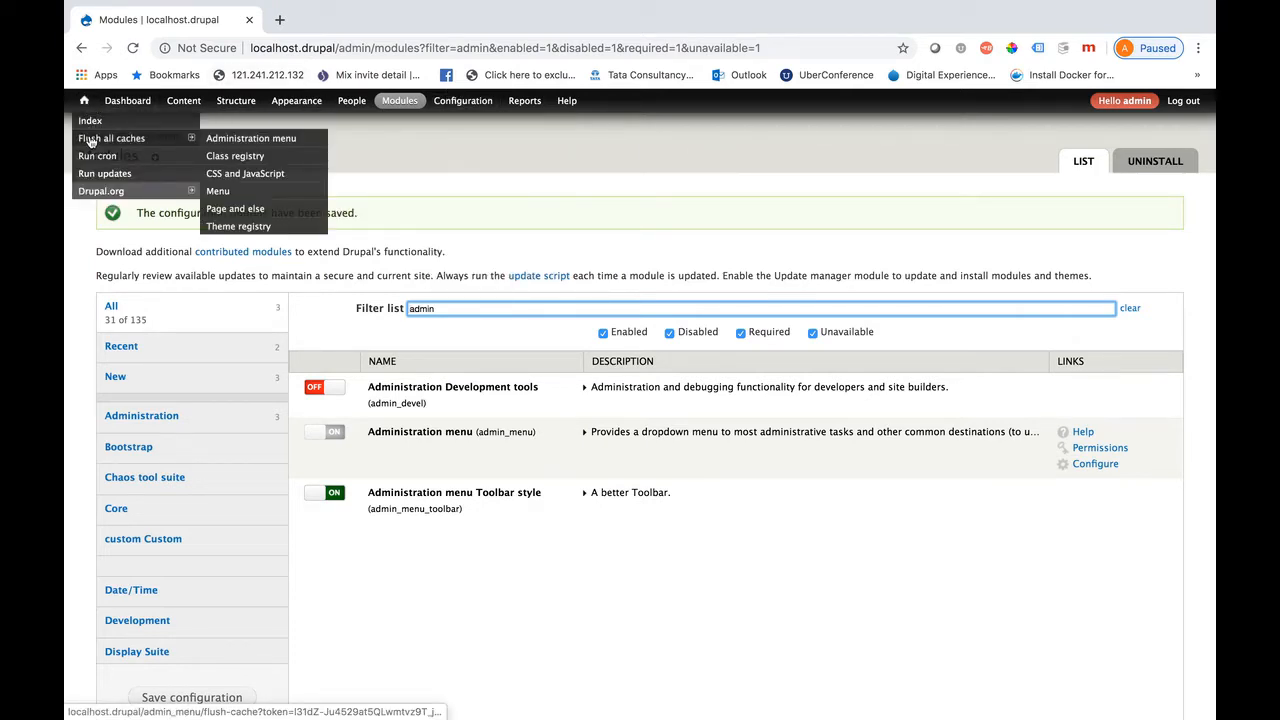
click(90, 141)
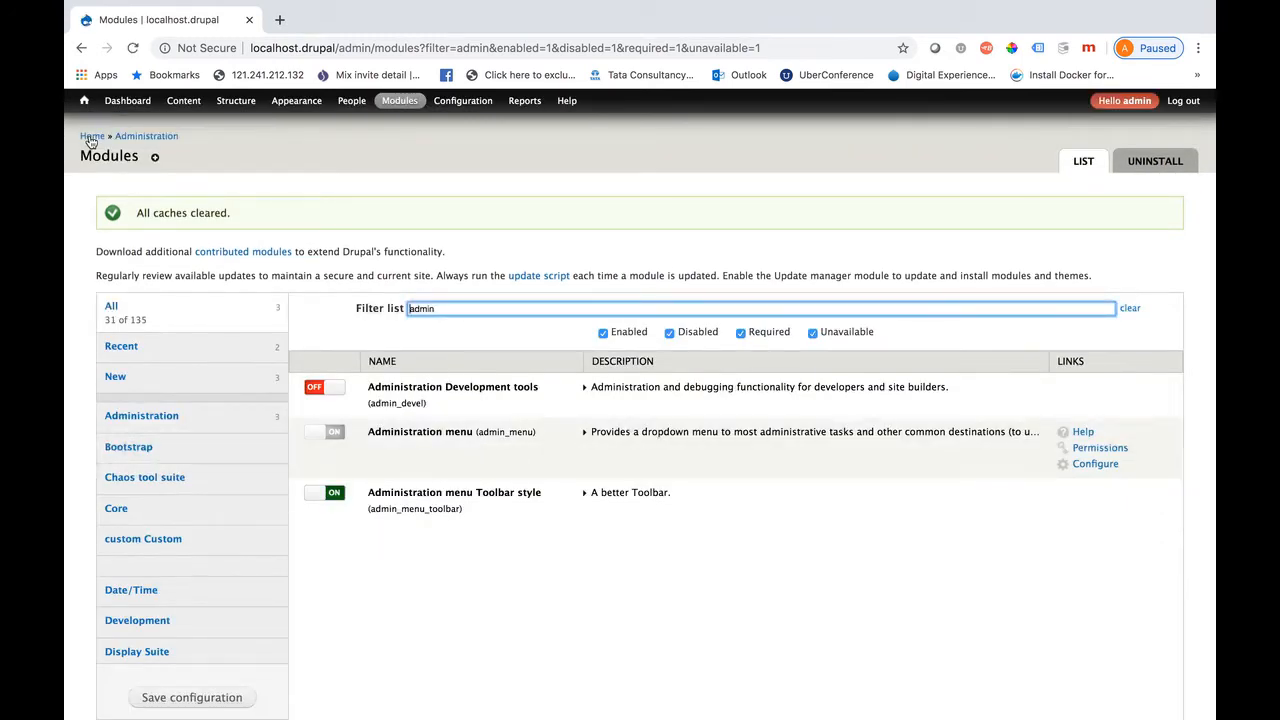
mouse_move(84, 101)
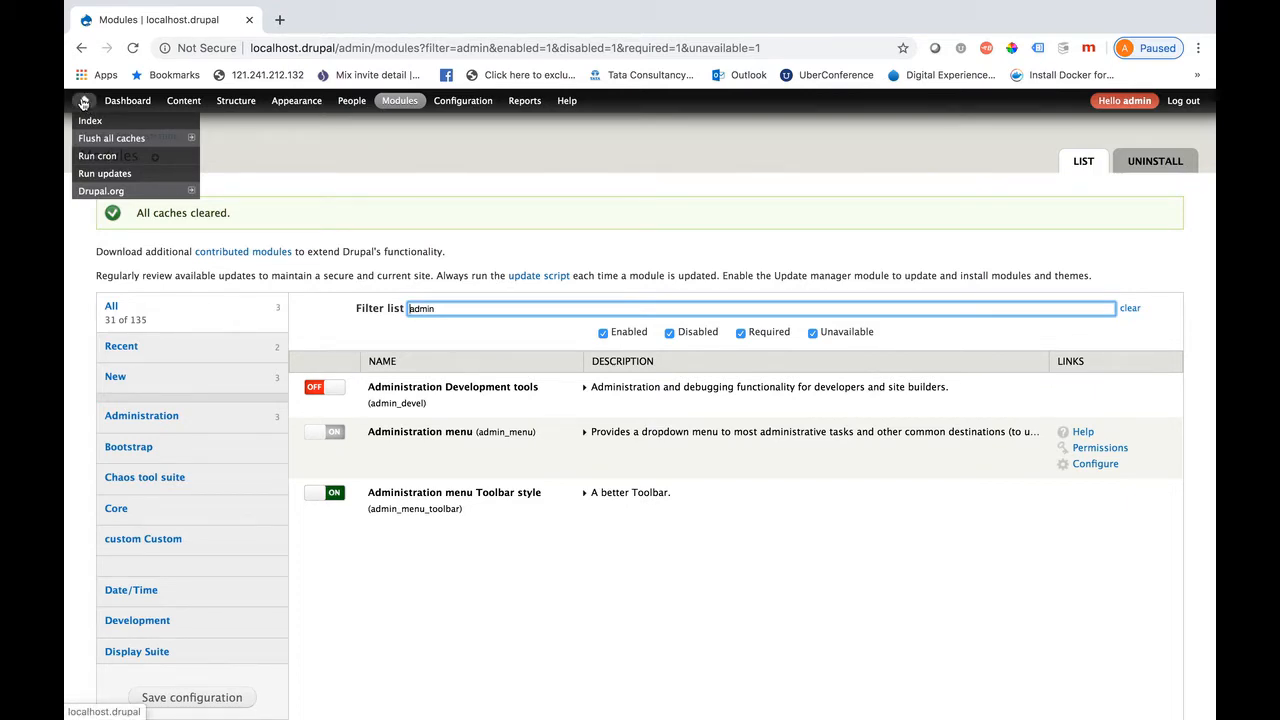
mouse_move(96, 146)
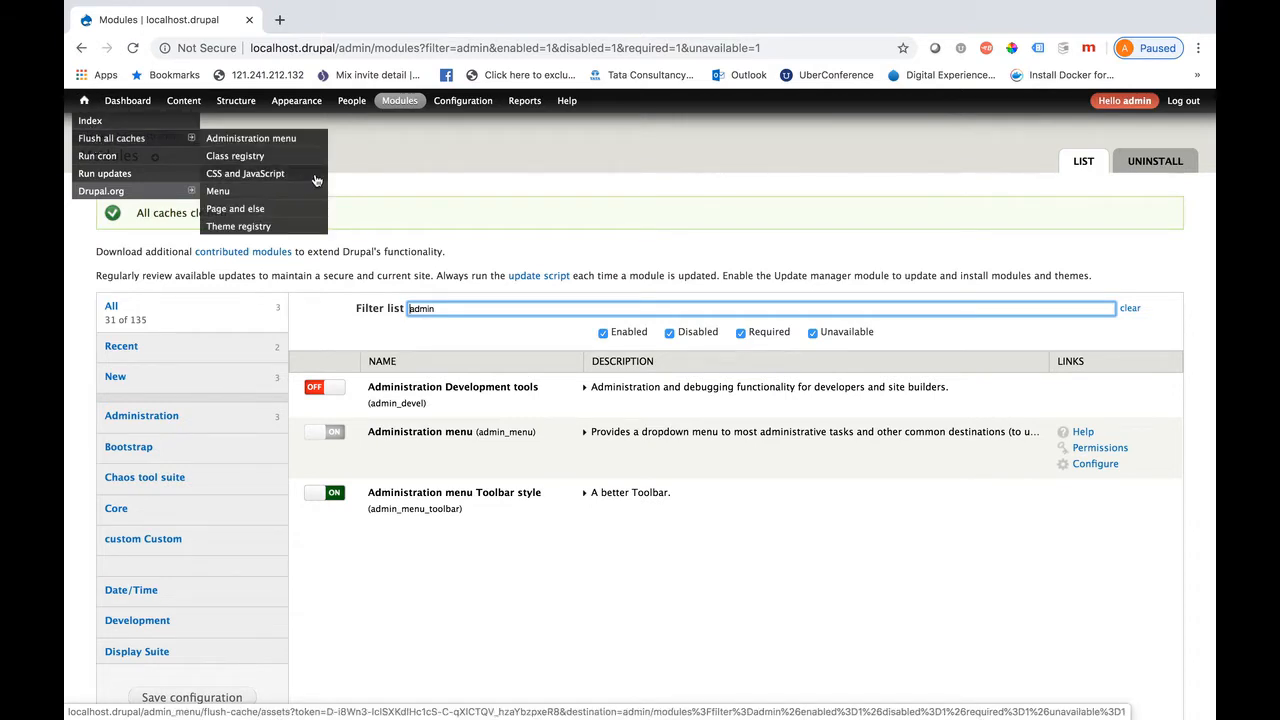
click(427, 199)
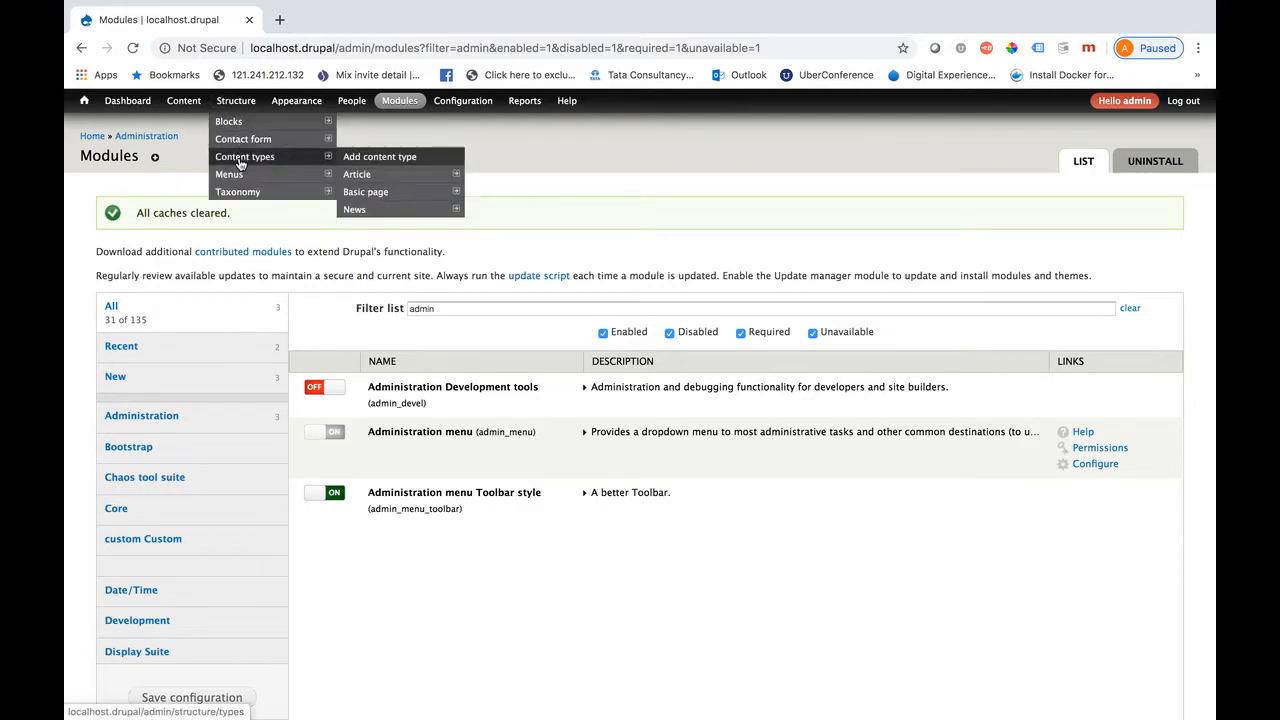
- Add a new Image field labelled "Enter image" to the News content type and save its field settings with Public files as upload destination
click(241, 163)
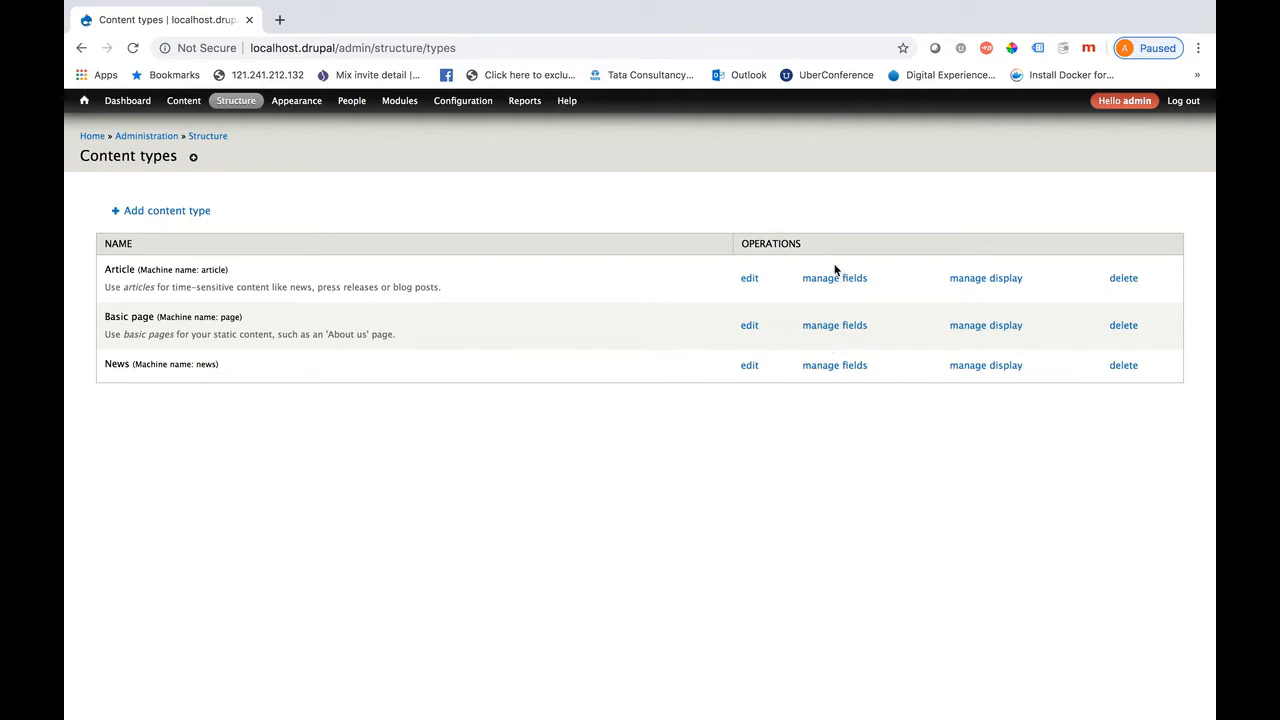
click(828, 367)
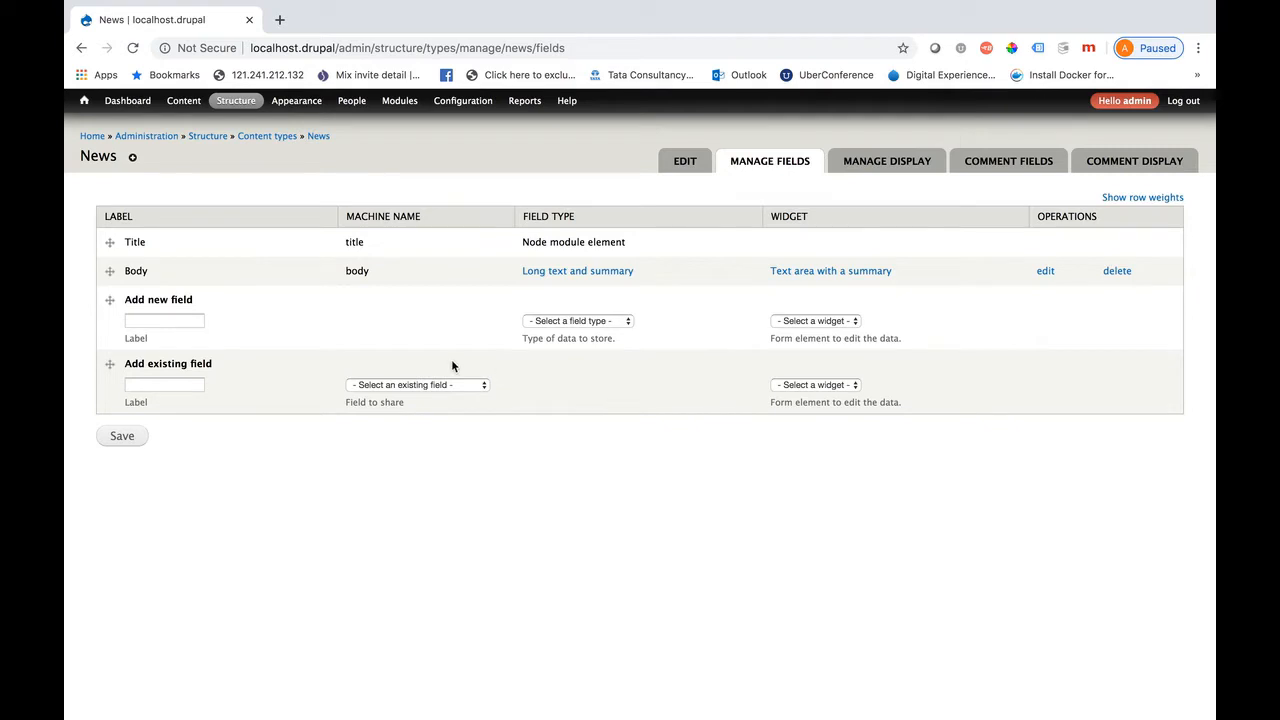
click(164, 321)
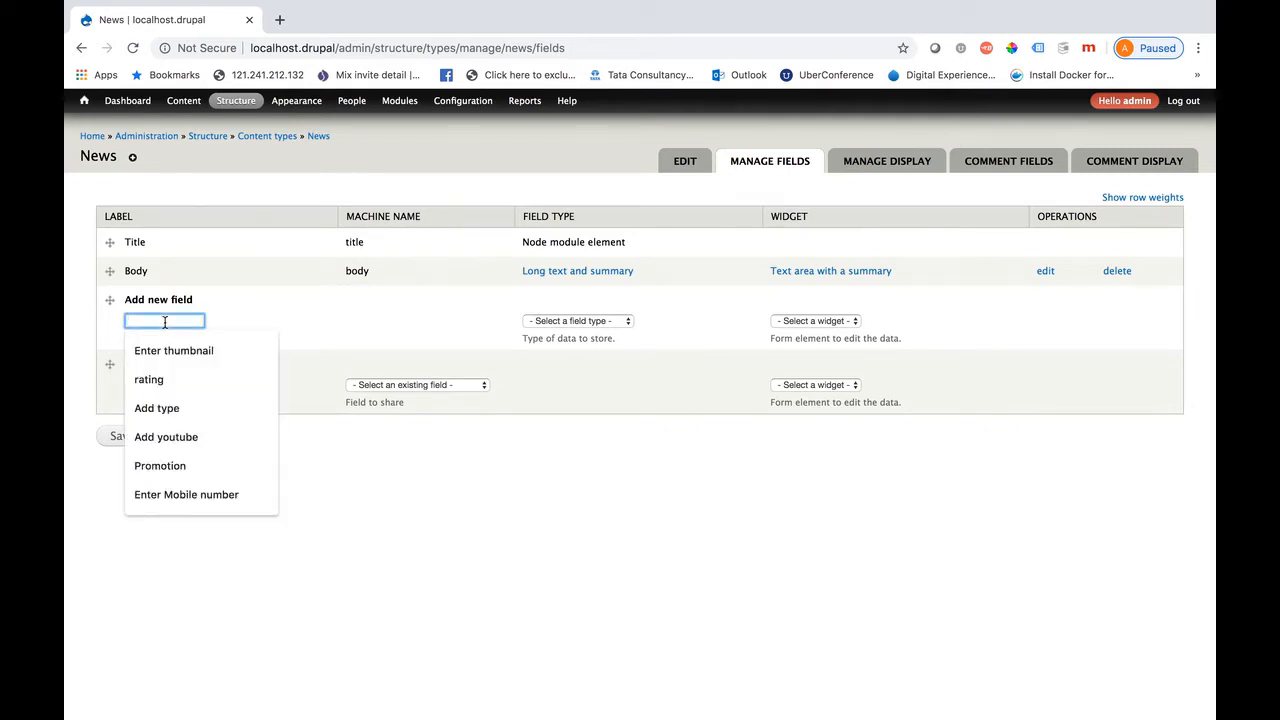
text(Enter )
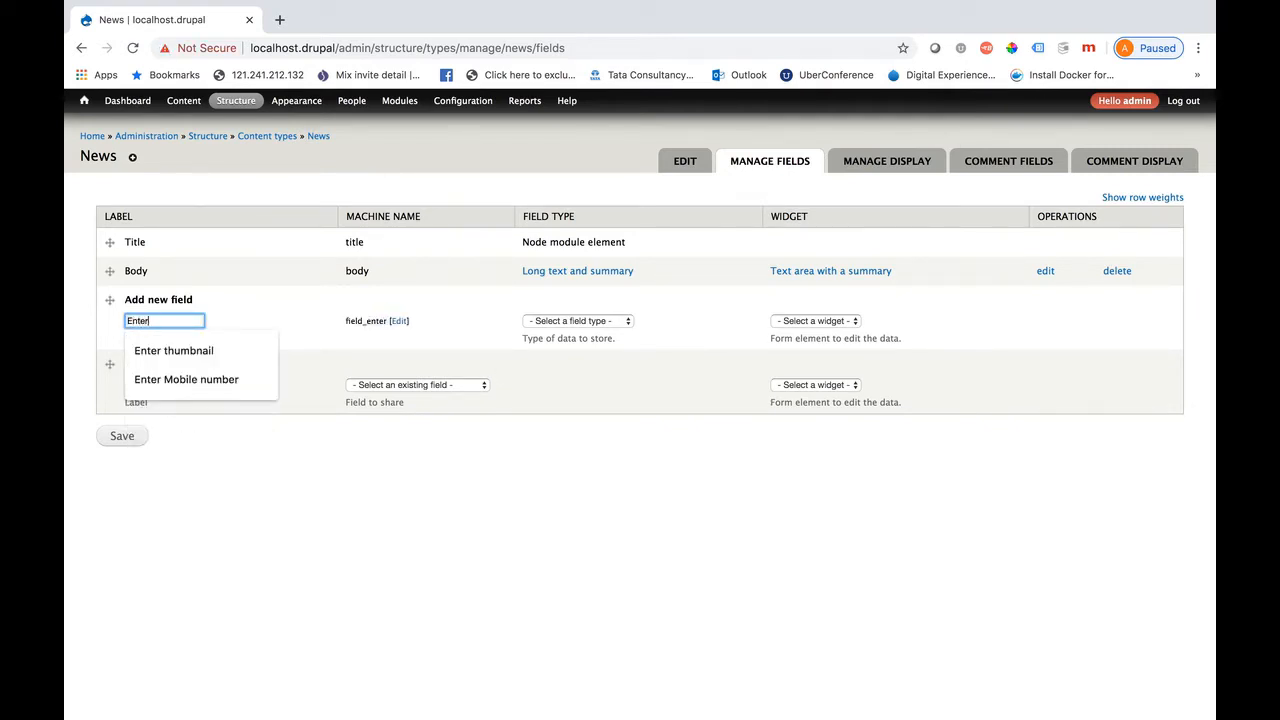
text(image)
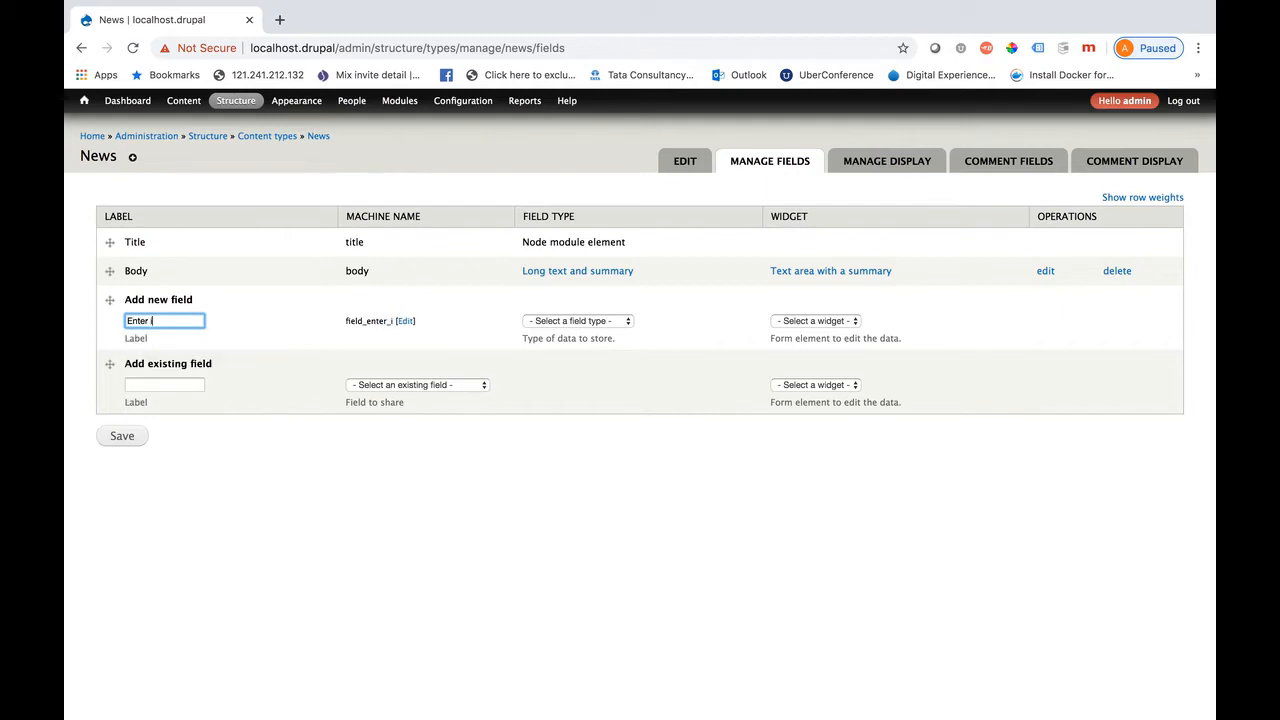
click(625, 321)
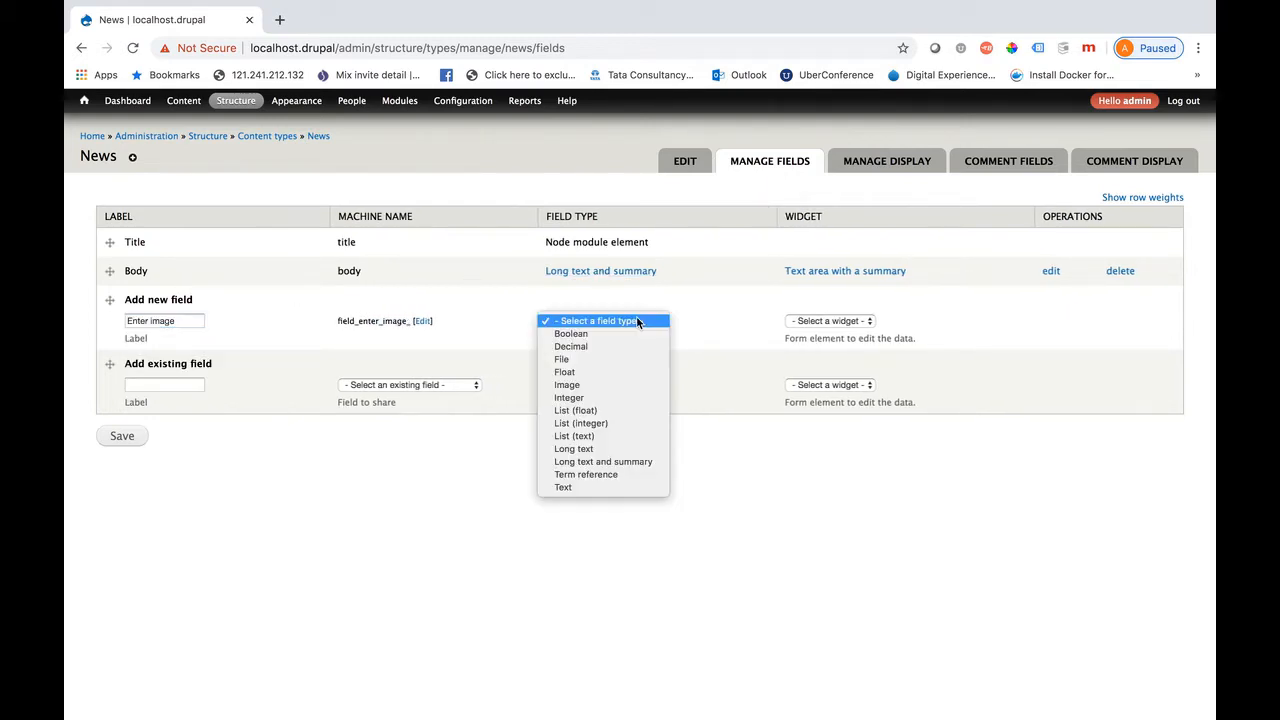
click(586, 385)
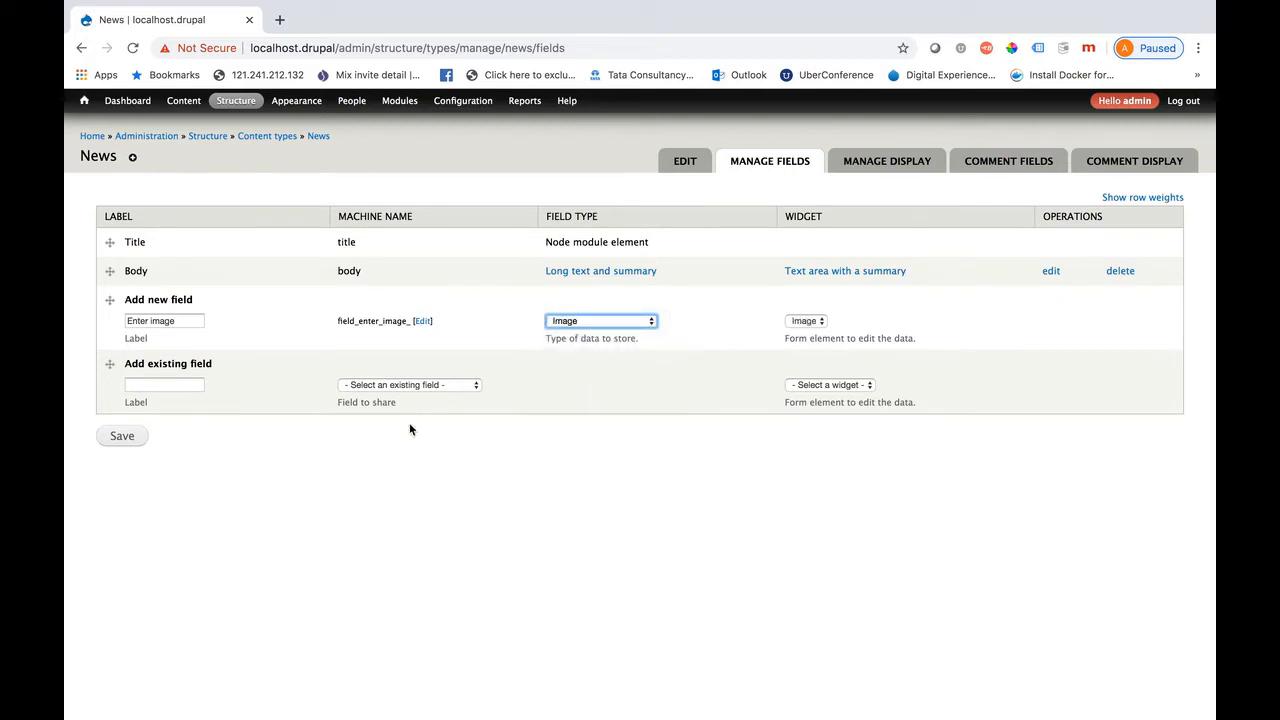
click(121, 438)
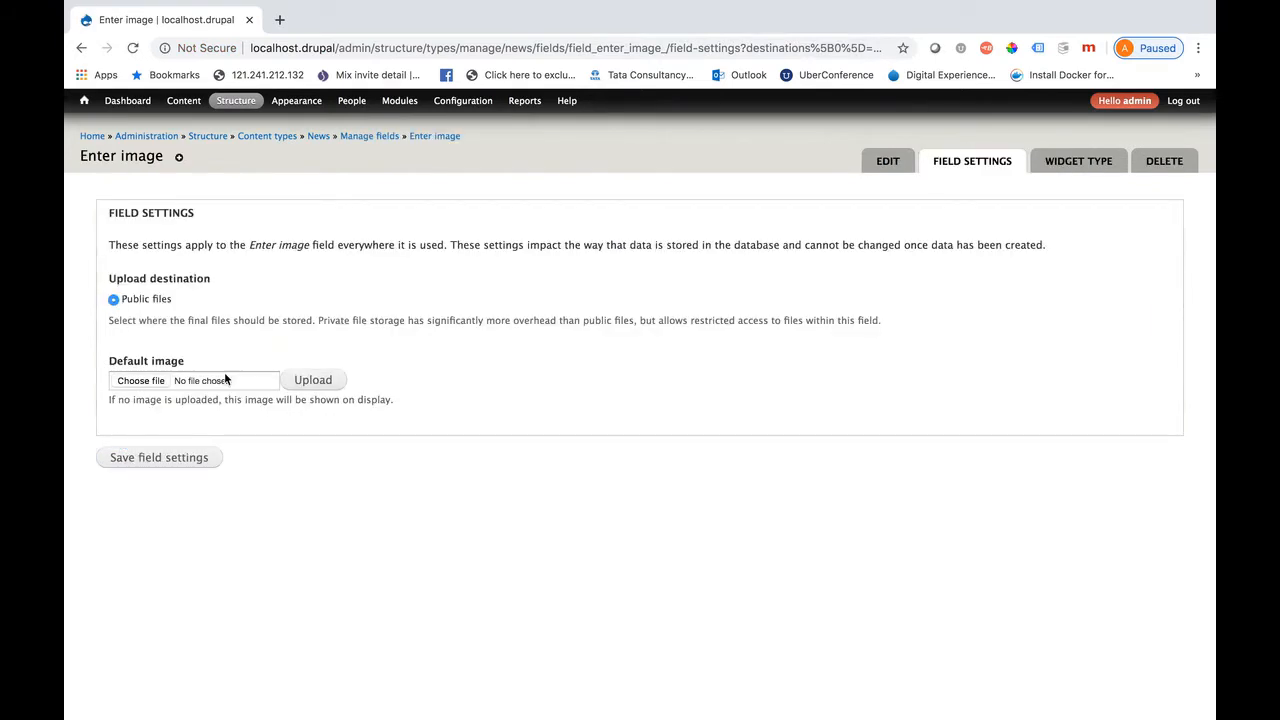
click(168, 458)
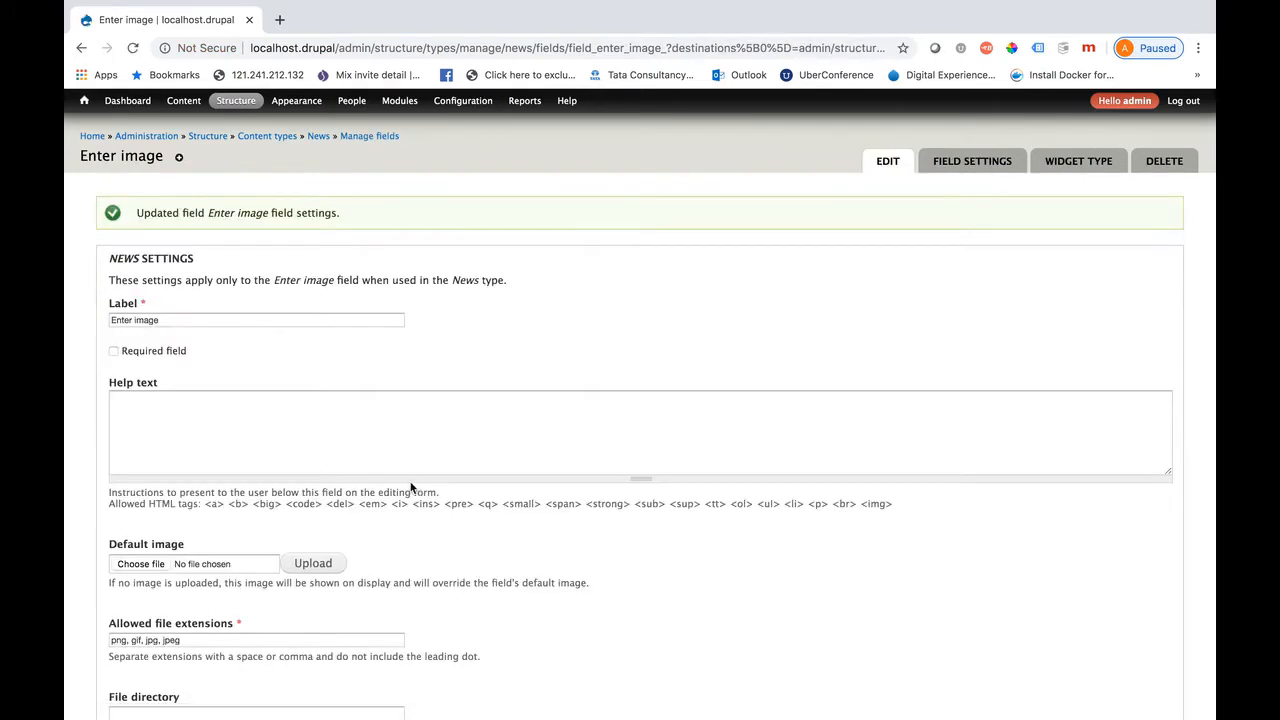
- Set the Enter image field's maximum upload size to 4M, leaving the help text empty and the allowed file extensions as they are
scroll(351, 520, down, 1)
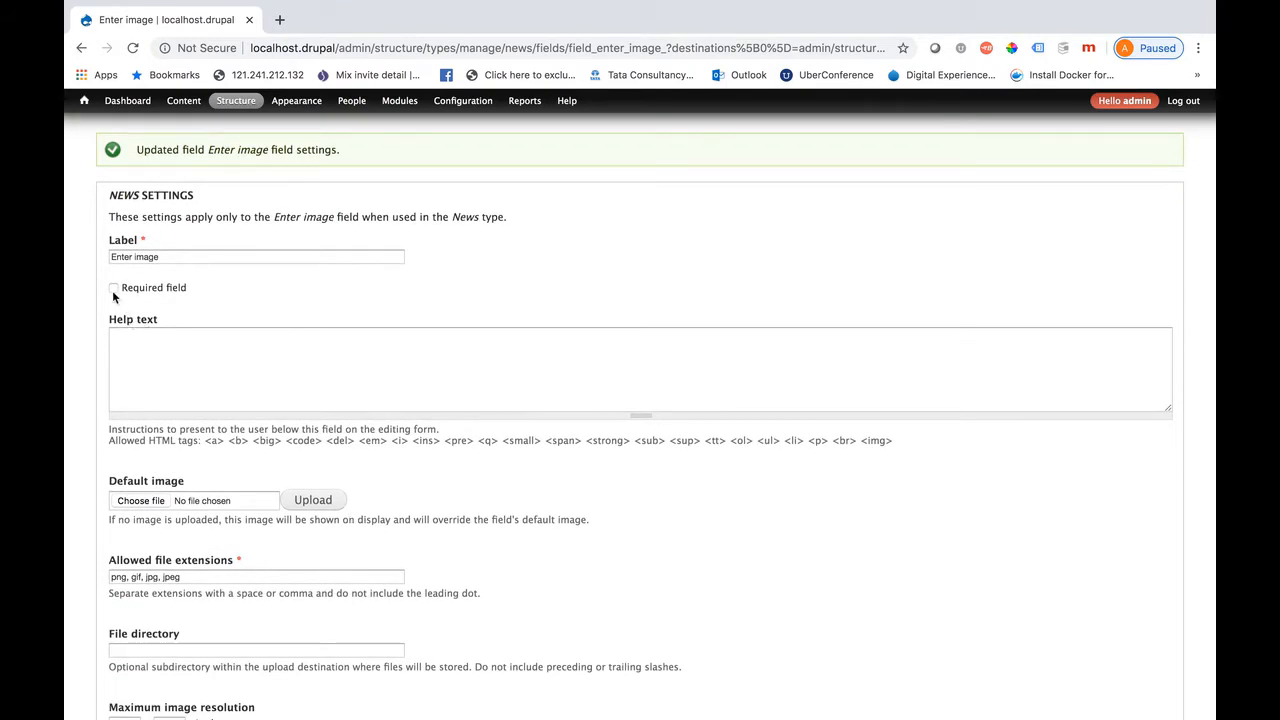
click(161, 350)
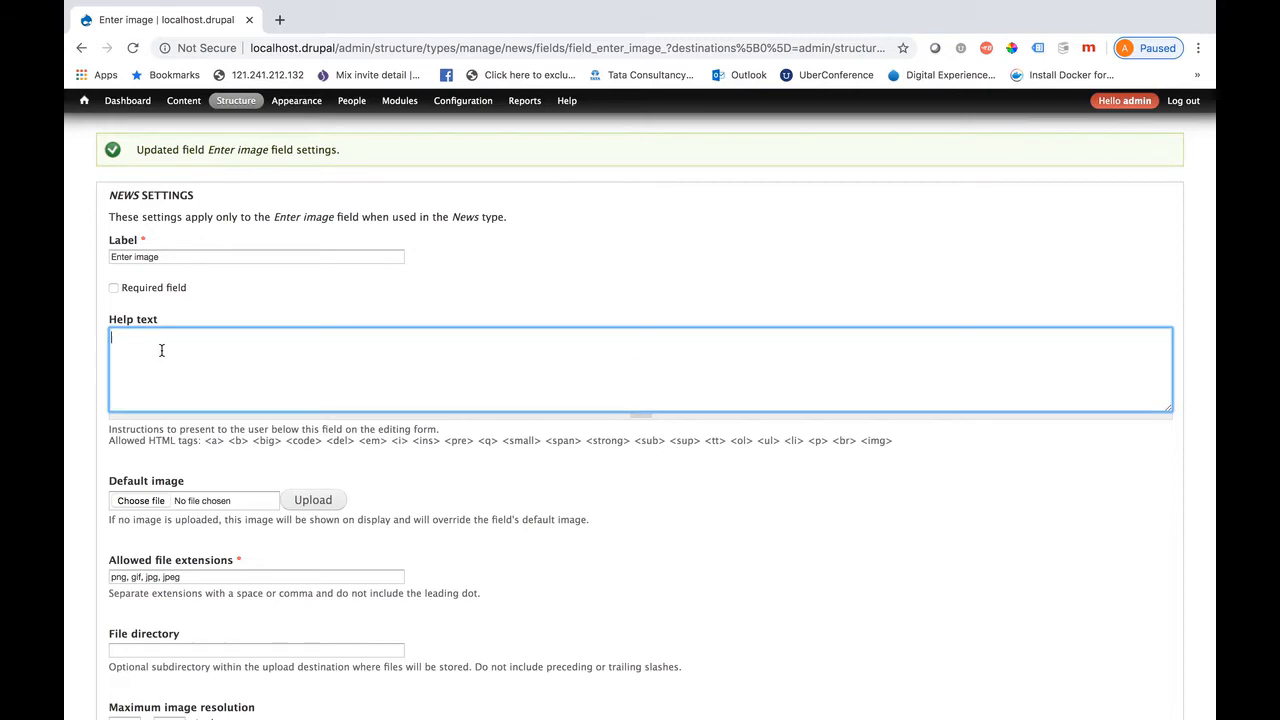
scroll(411, 409, down, 1)
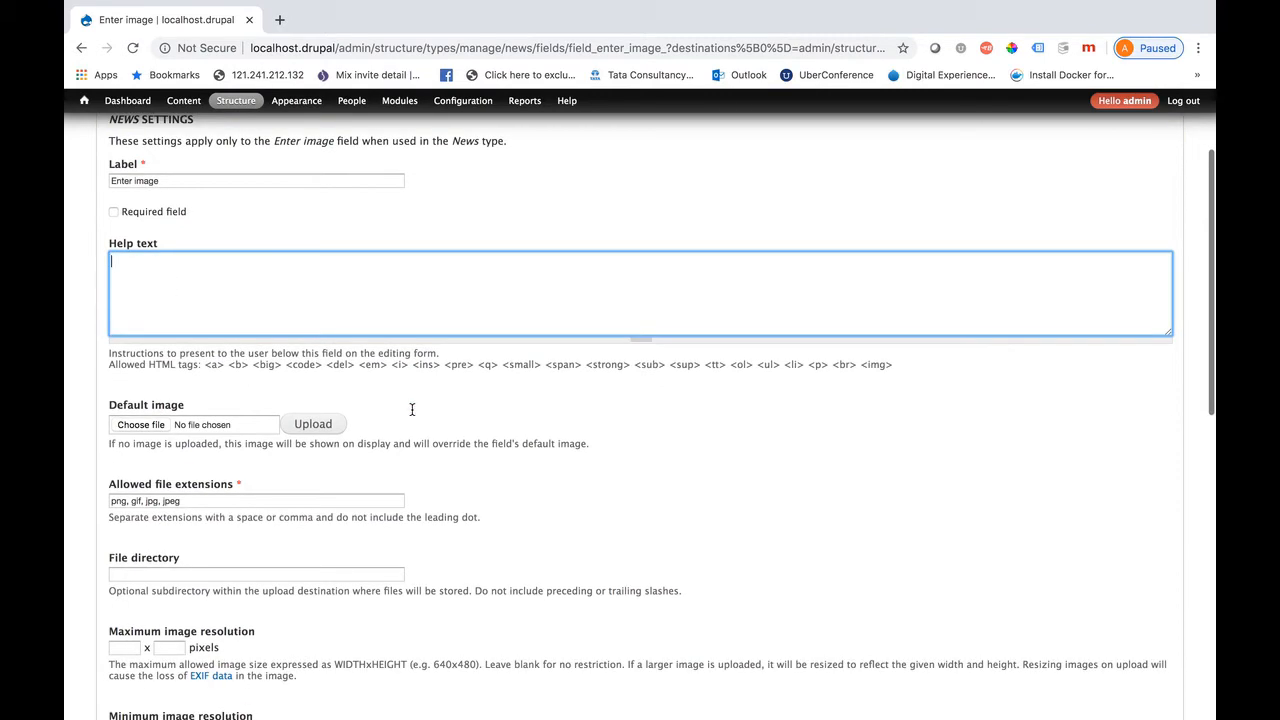
click(205, 502)
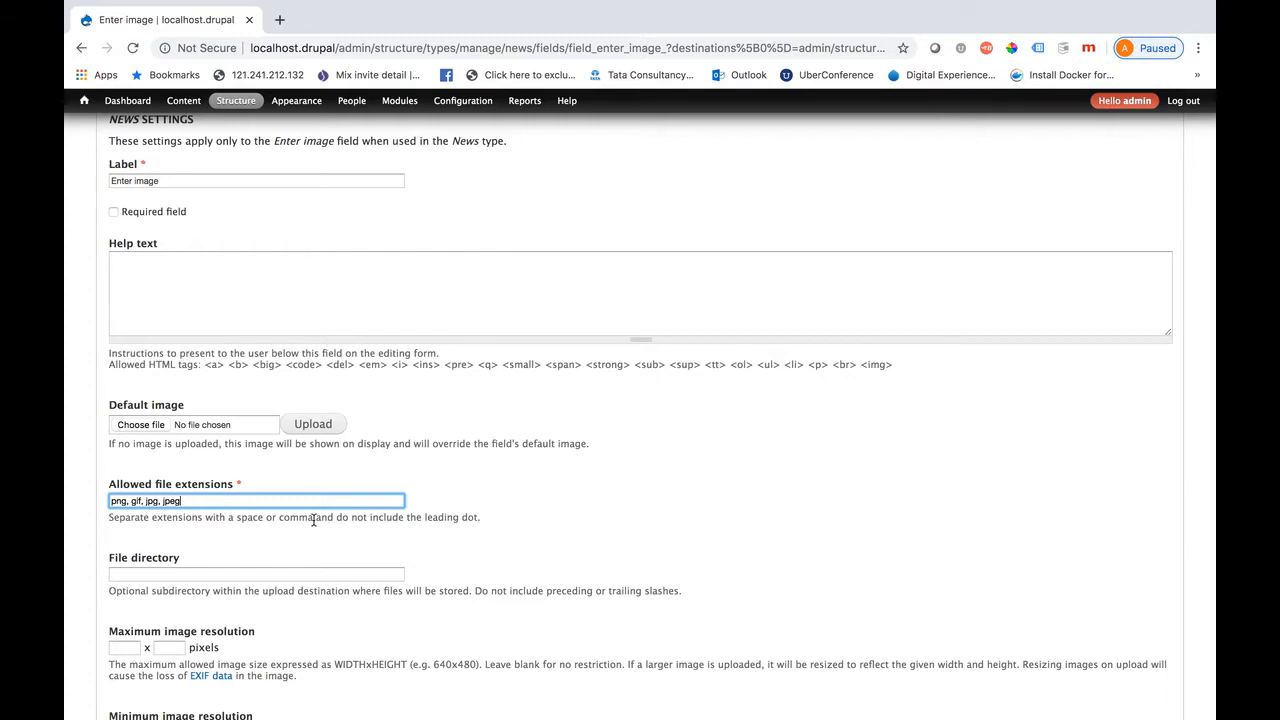
scroll(313, 520, down, 1)
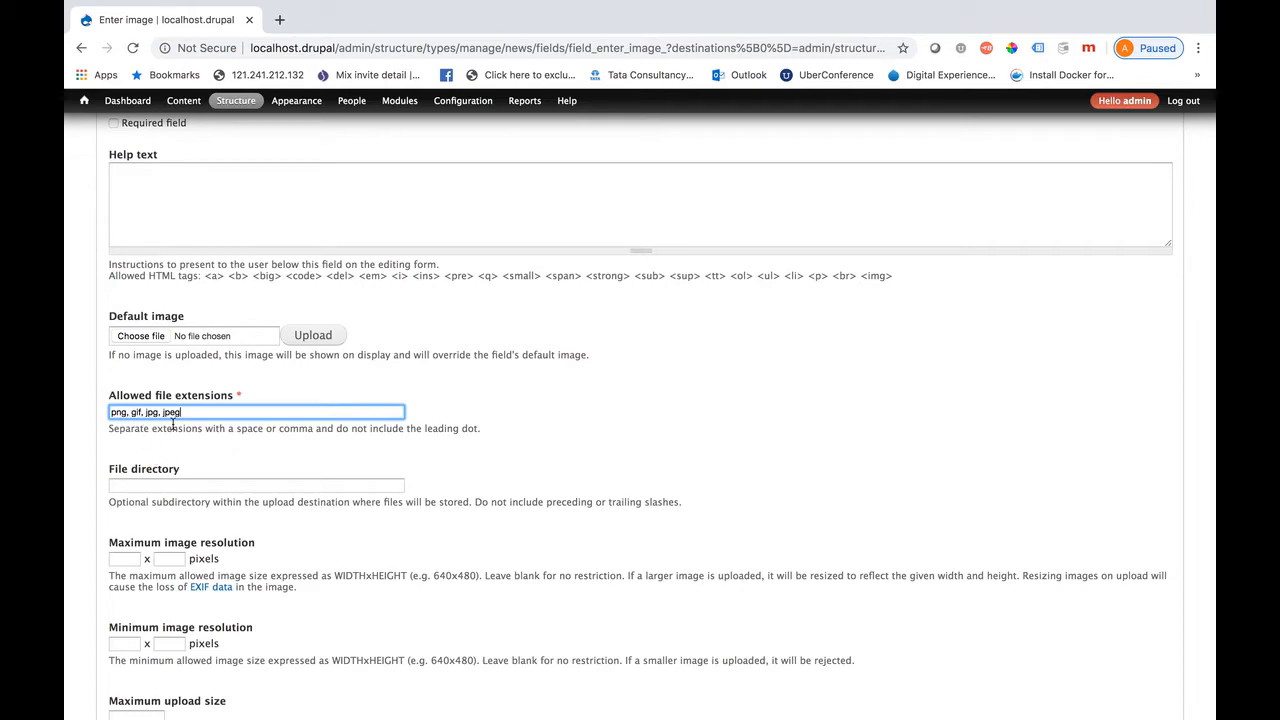
scroll(285, 430, down, 2)
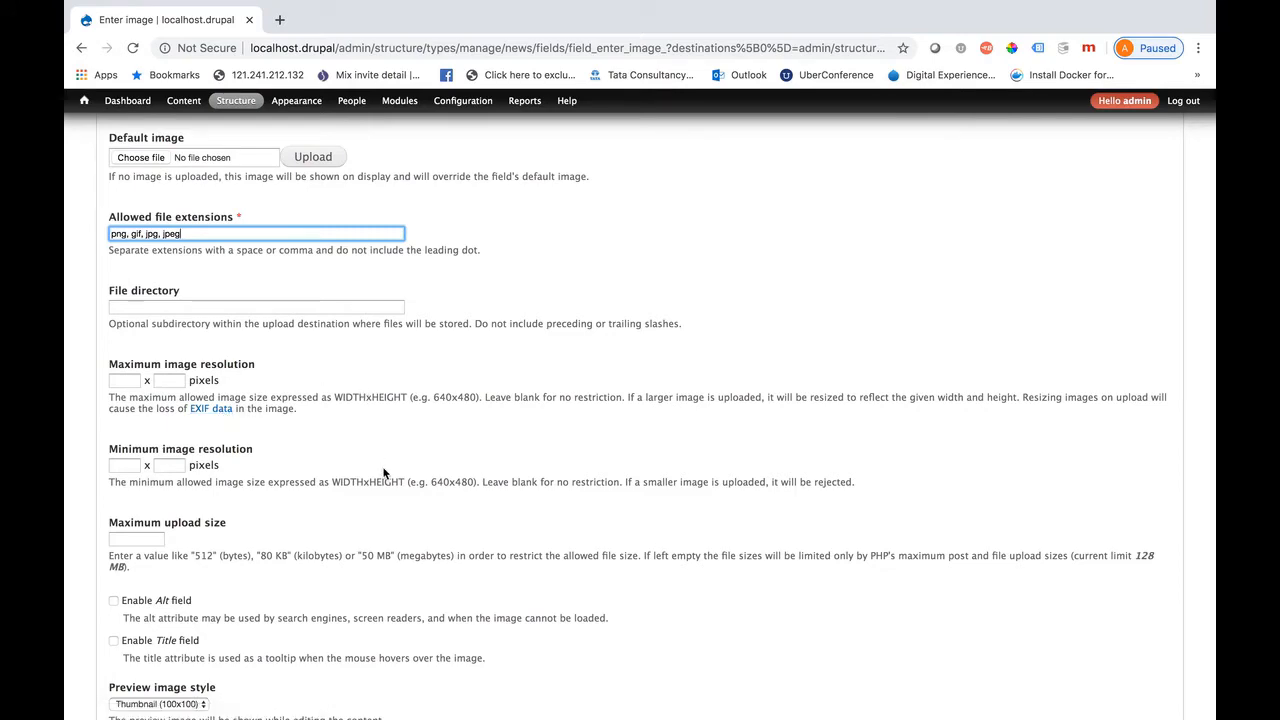
scroll(378, 455, down, 2)
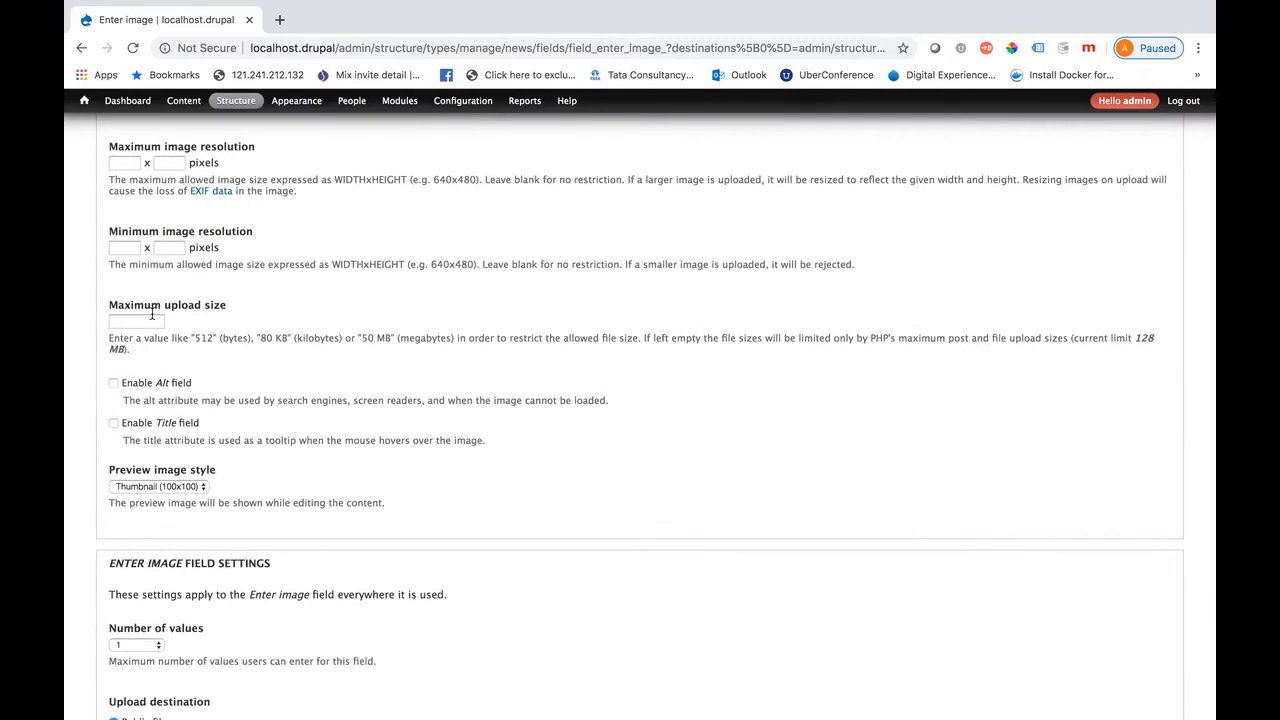
click(129, 320)
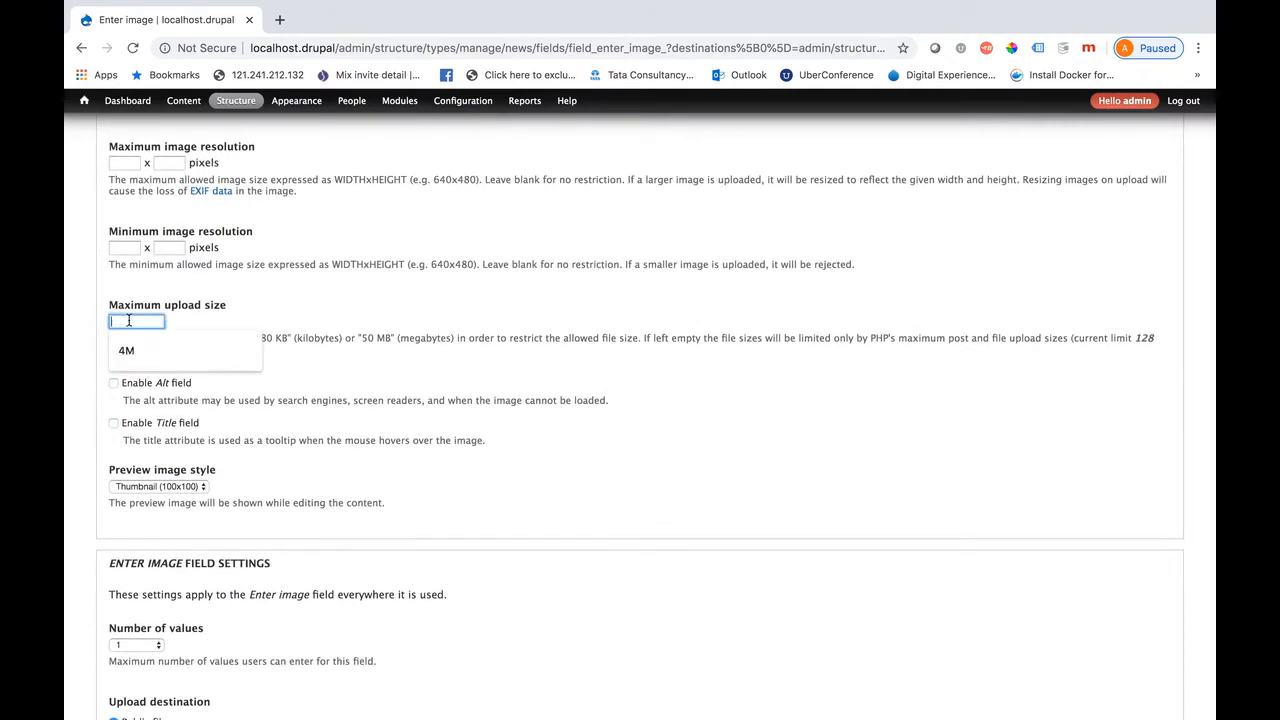
click(148, 352)
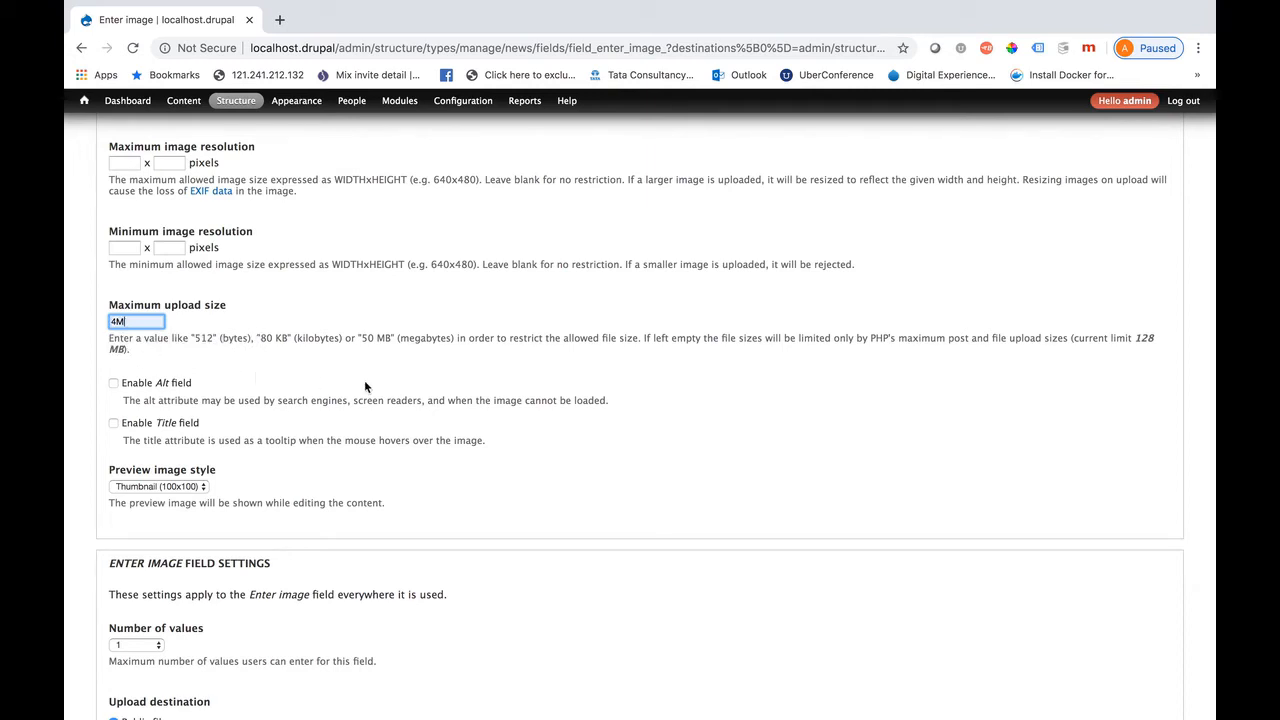
- Keep the number of values at 1 for the Enter image field and save its settings
scroll(365, 387, down, 5)
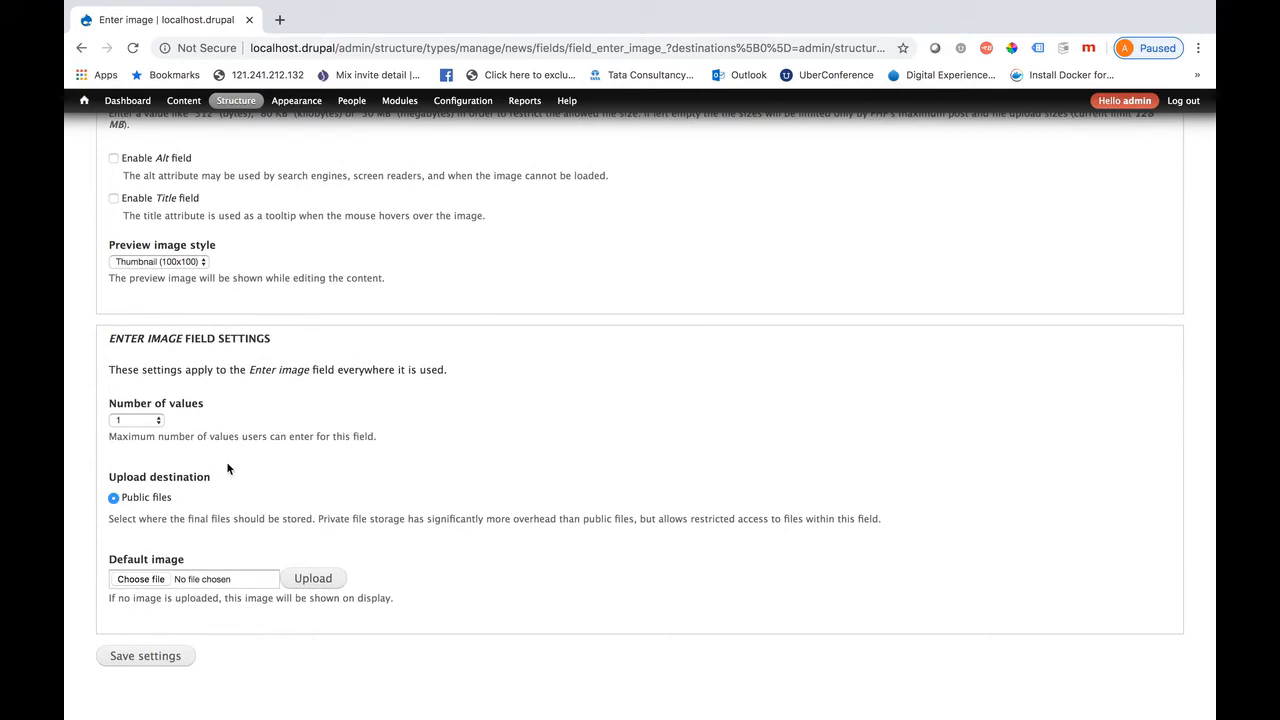
click(152, 424)
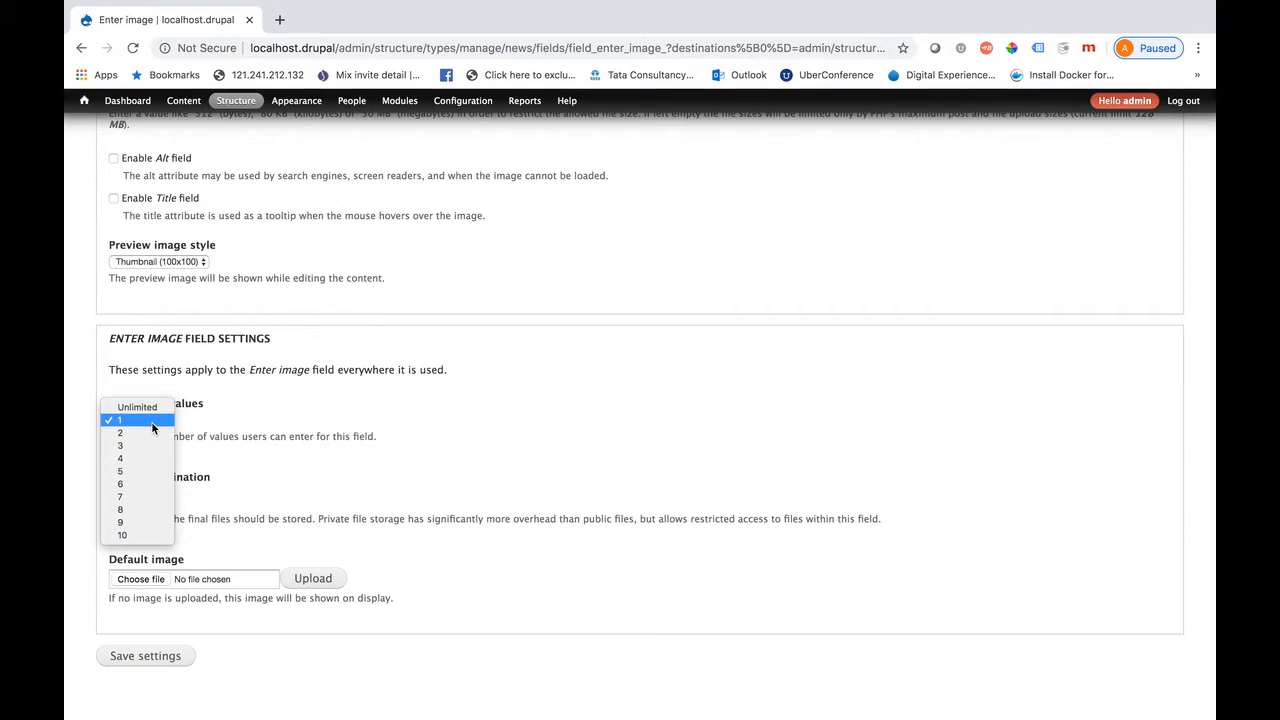
click(338, 387)
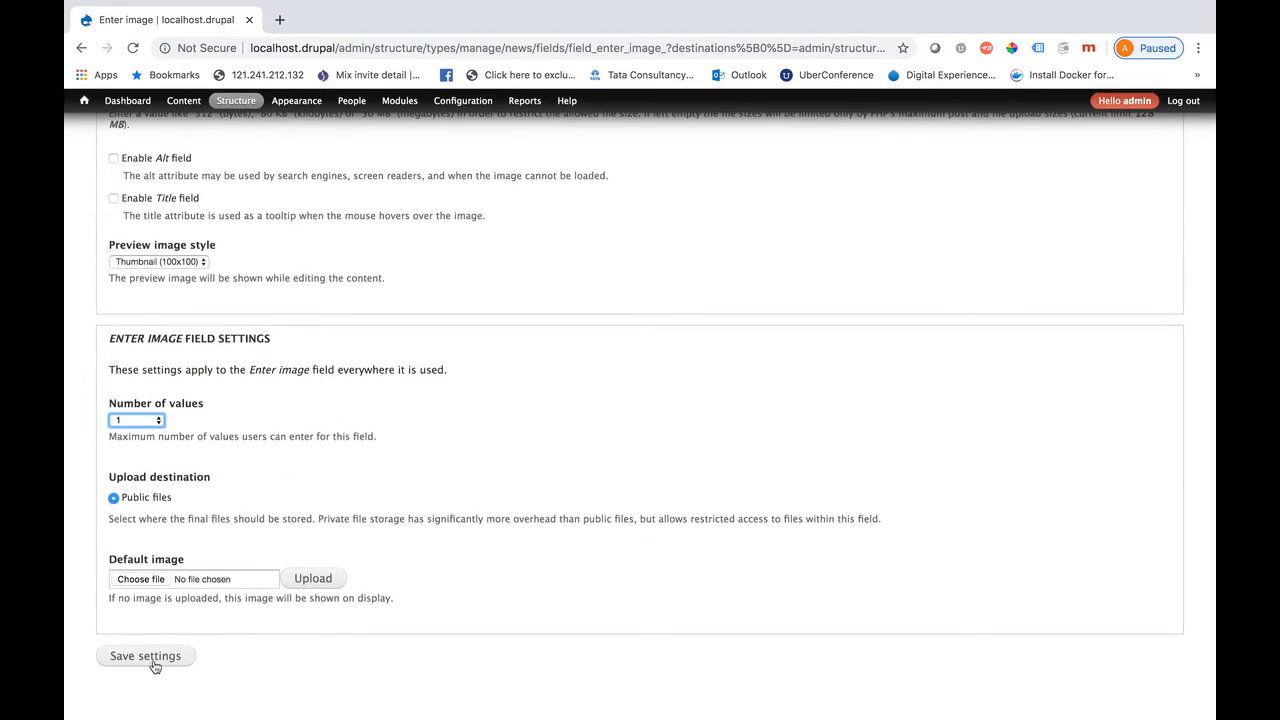
click(154, 664)
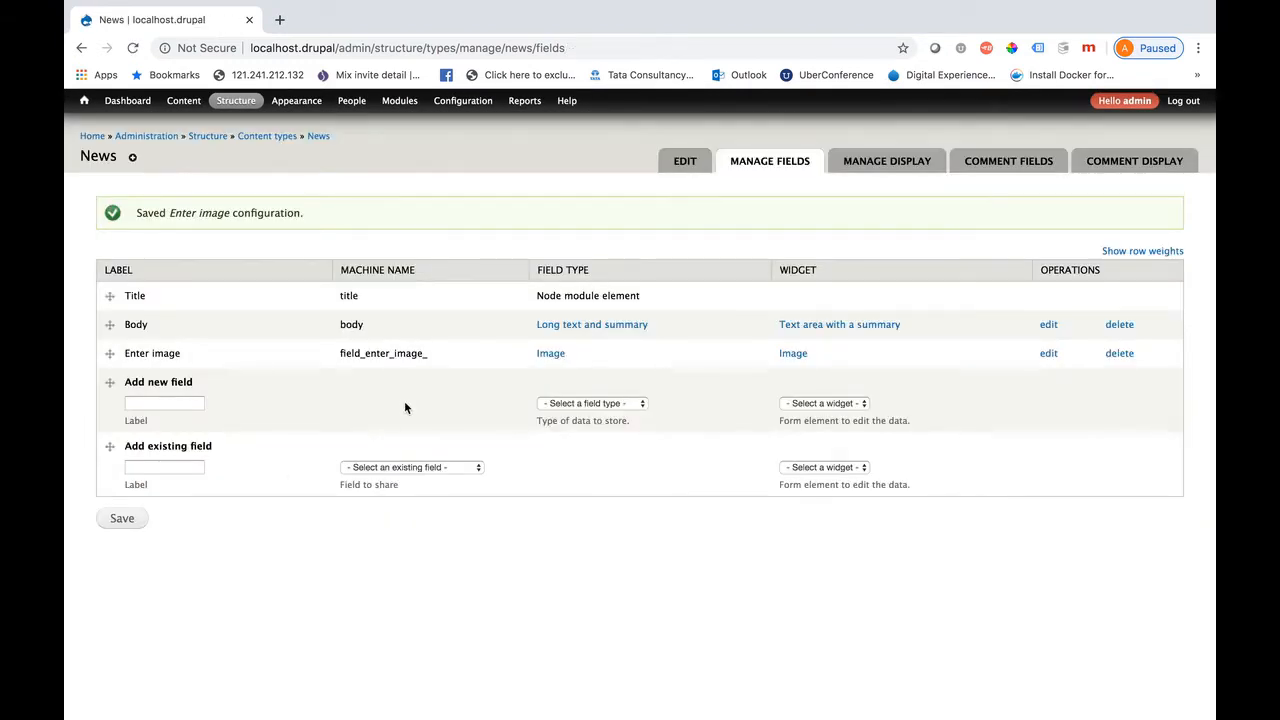
click(150, 402)
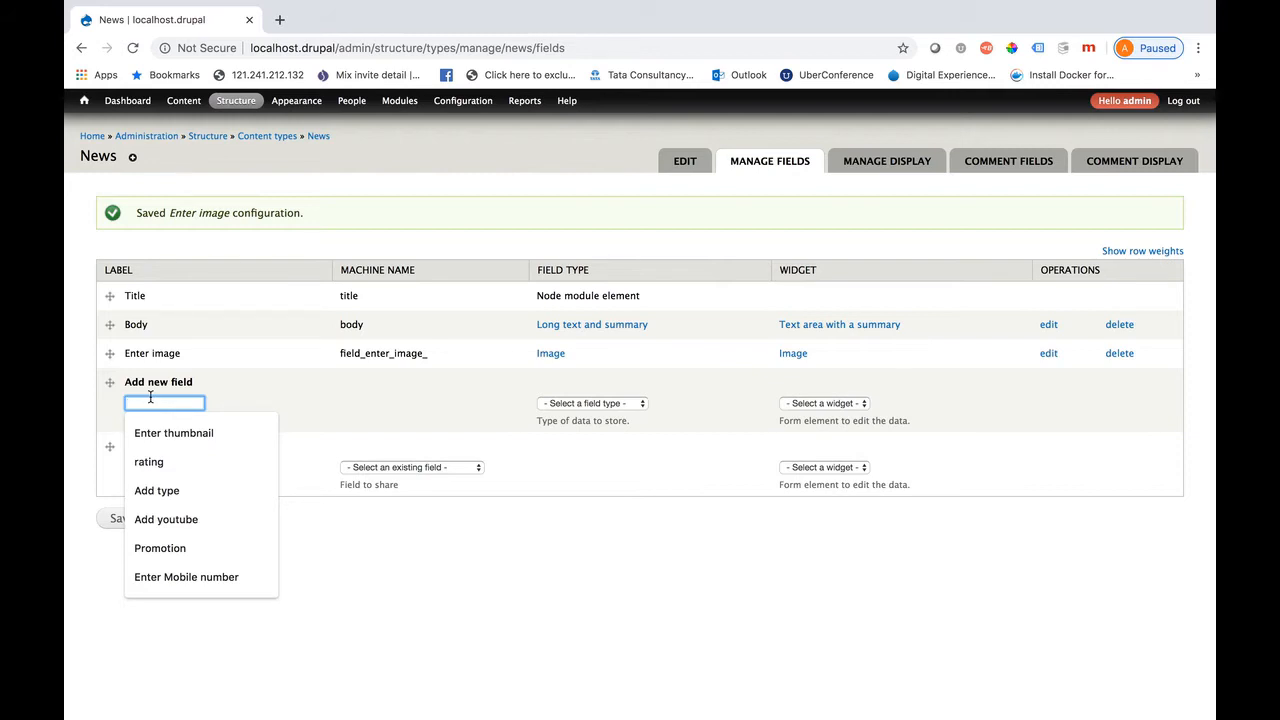
text(Date)
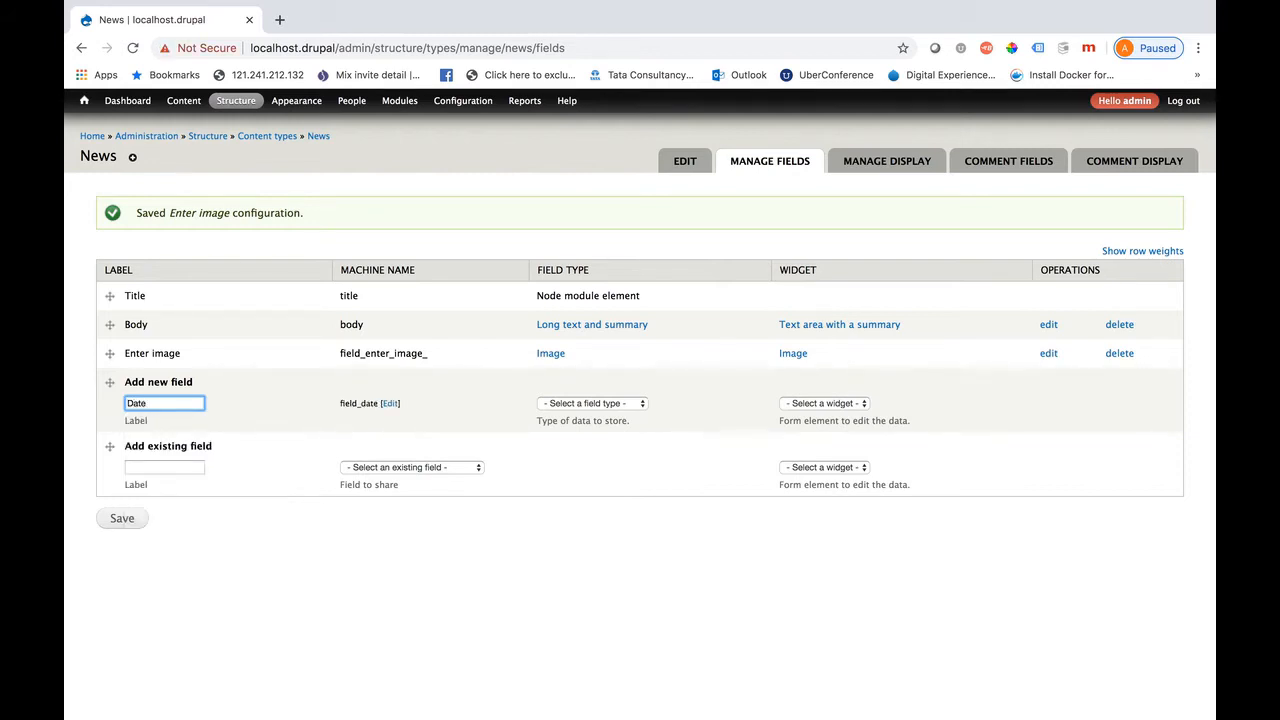
click(128, 403)
text(Enter)
click(622, 403)
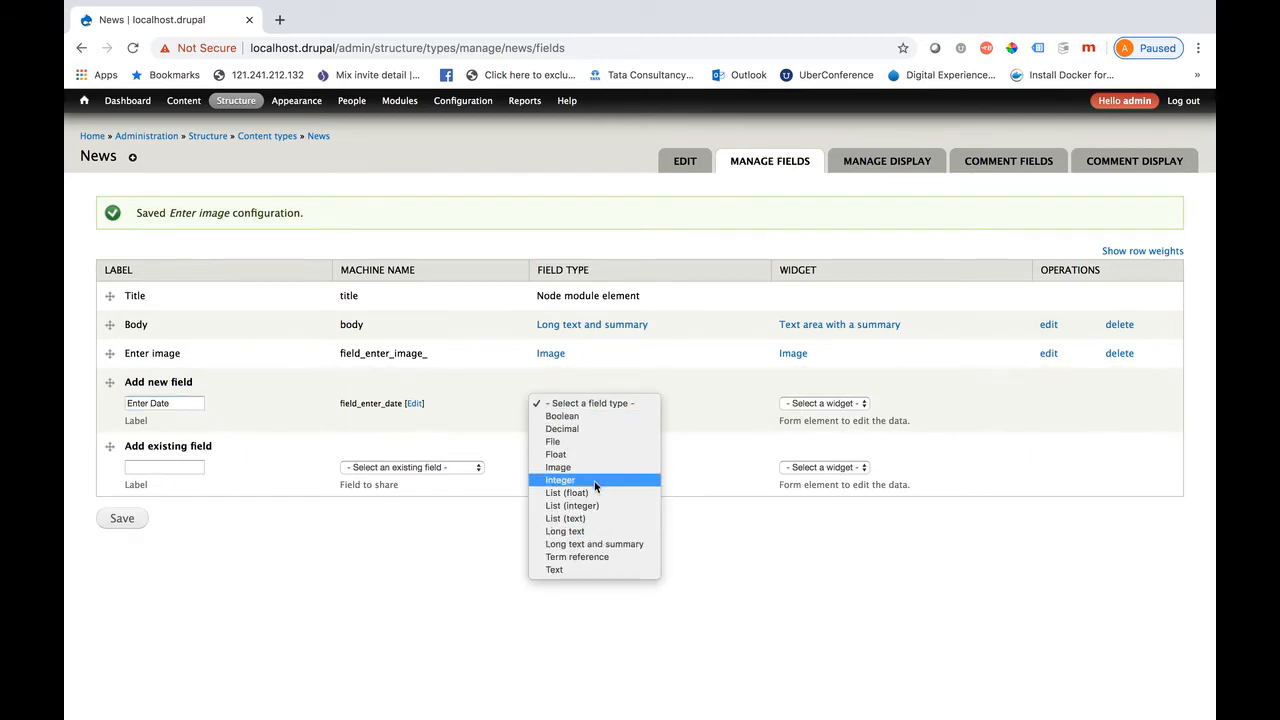
click(701, 412)
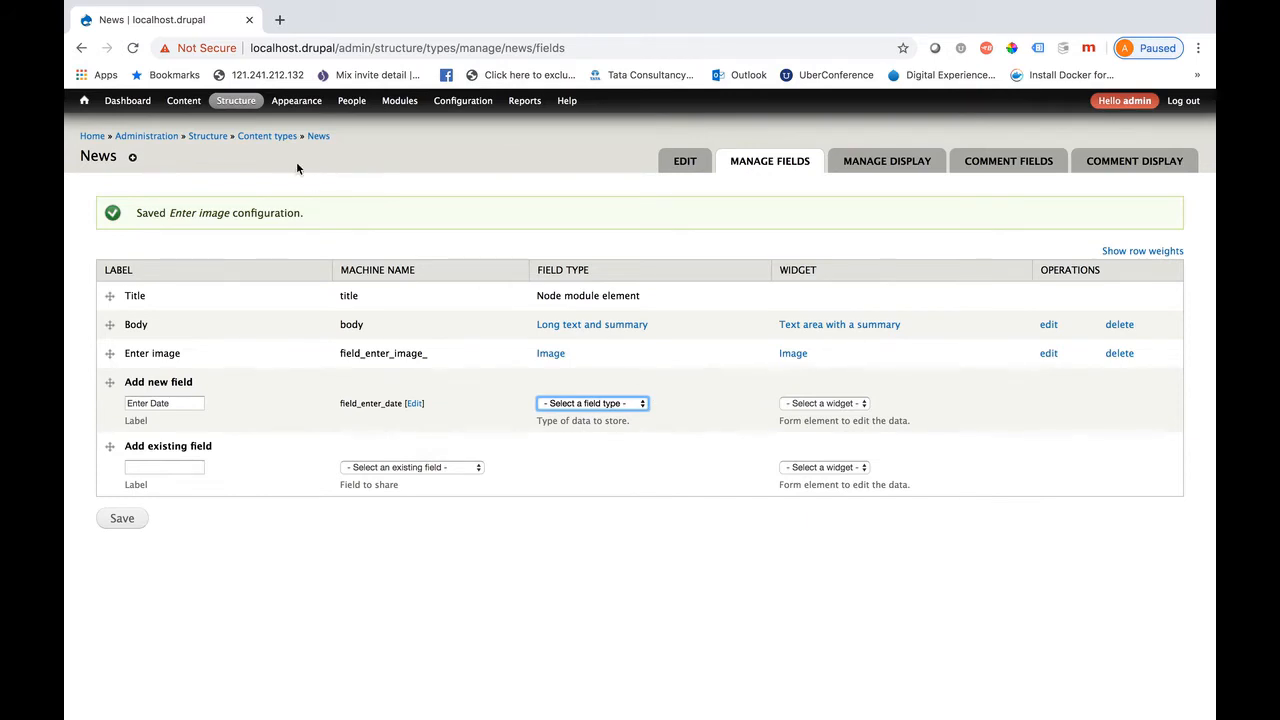
- In a new tab, enable the Date, Date API, Date Popup and Date Views modules, accepting the required Views and Chaos tools modules
mouse_move(392, 104)
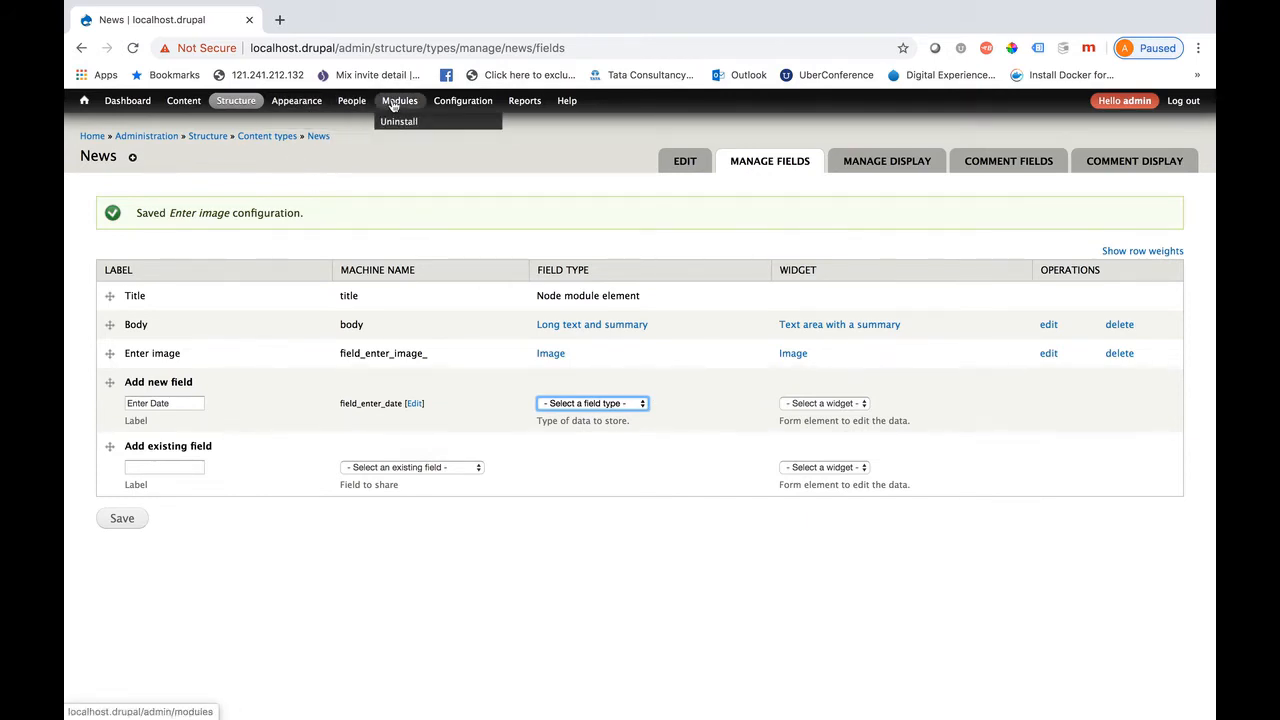
super+click(399, 101)
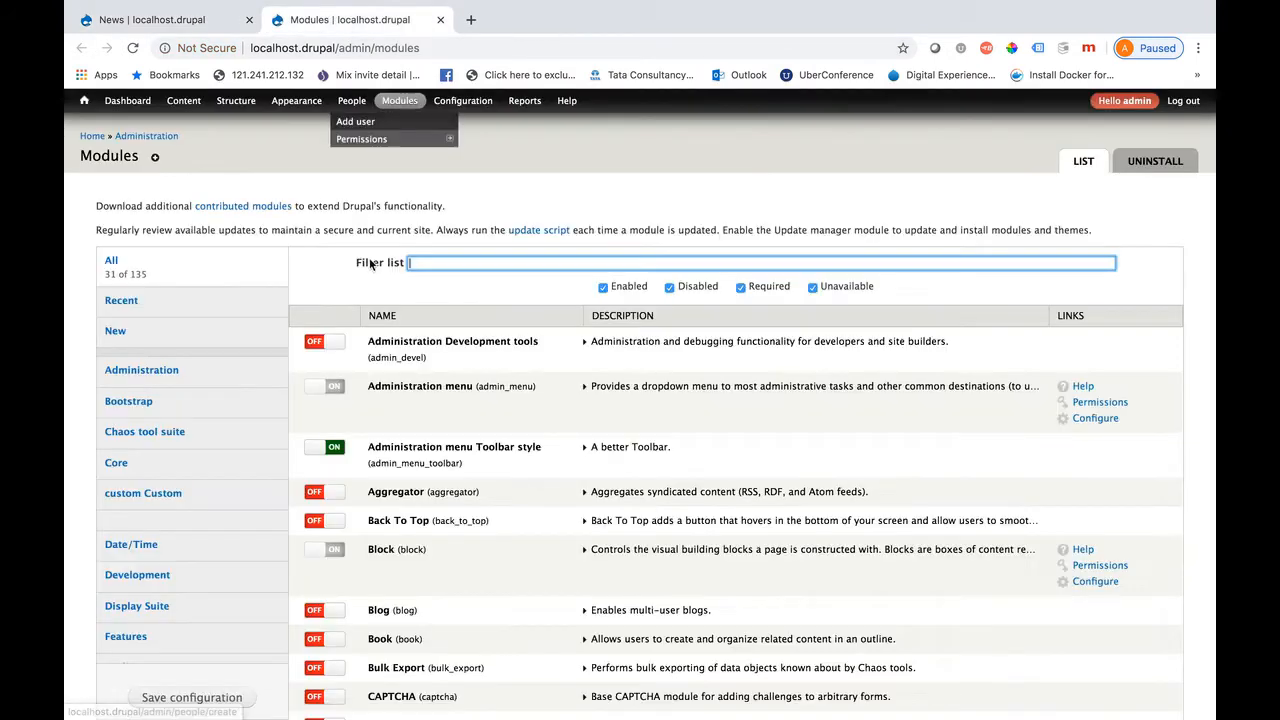
text(date)
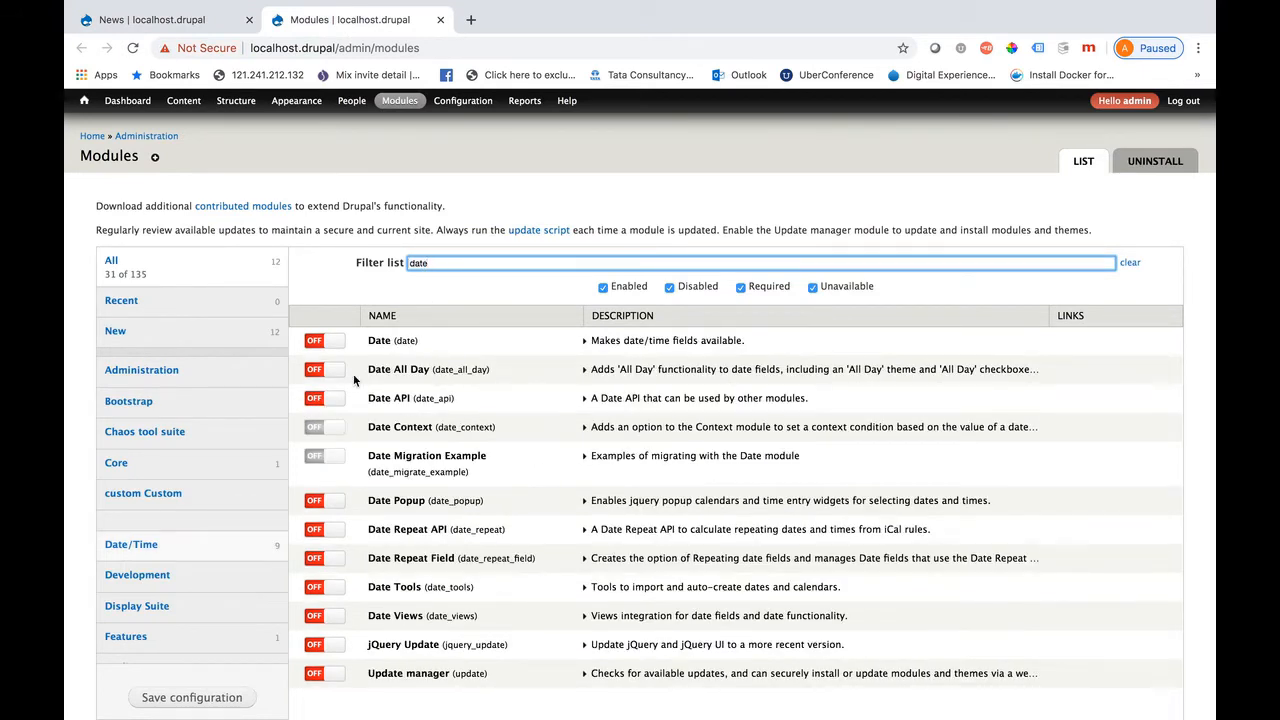
click(337, 344)
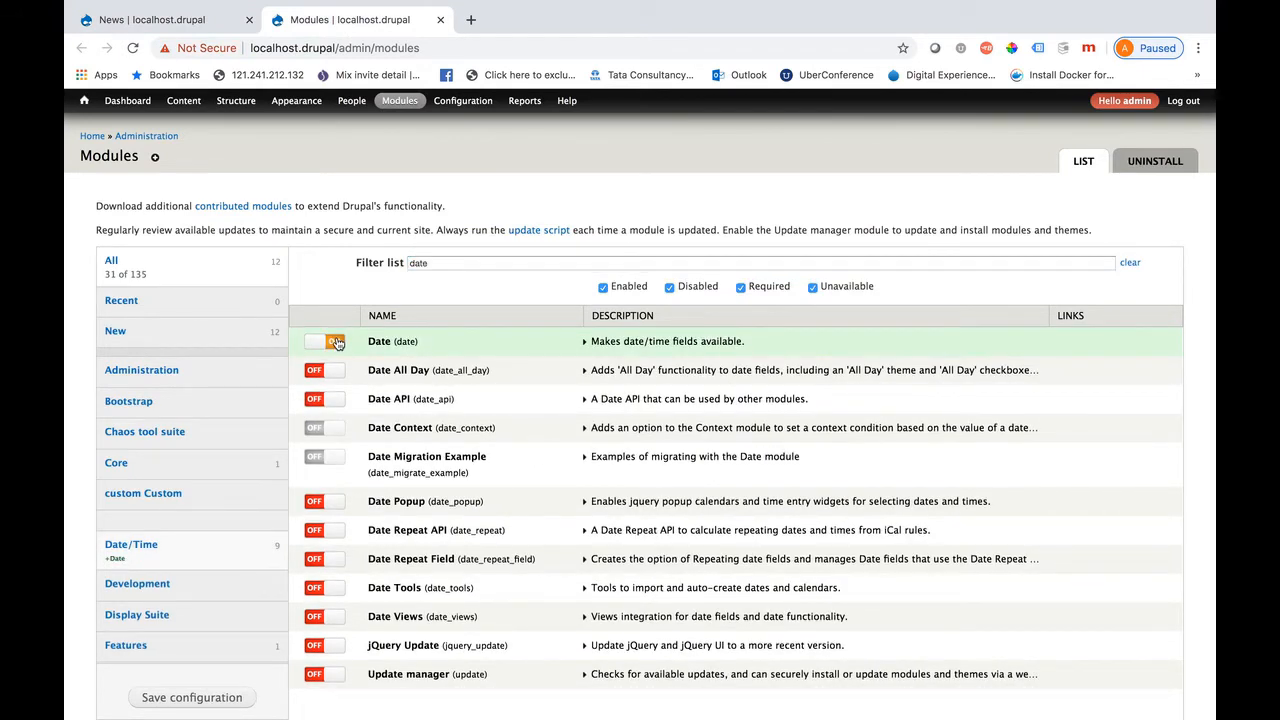
click(338, 401)
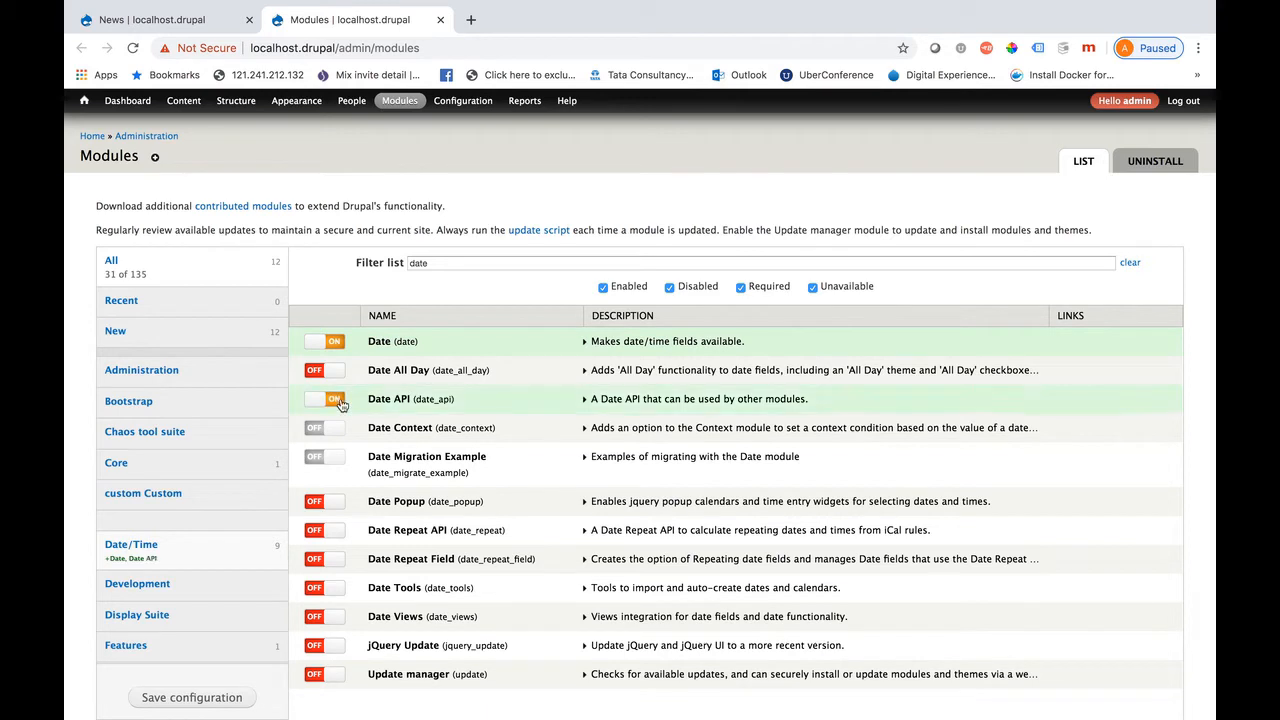
click(332, 504)
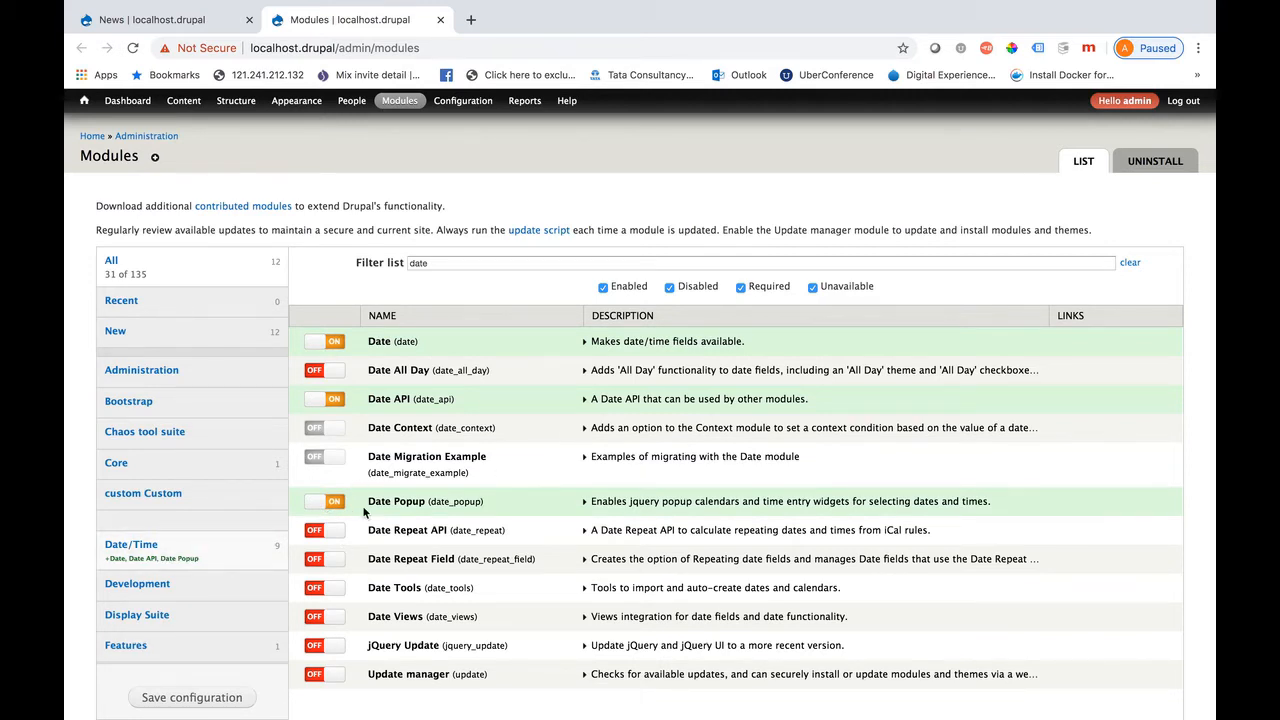
scroll(364, 511, down, 3)
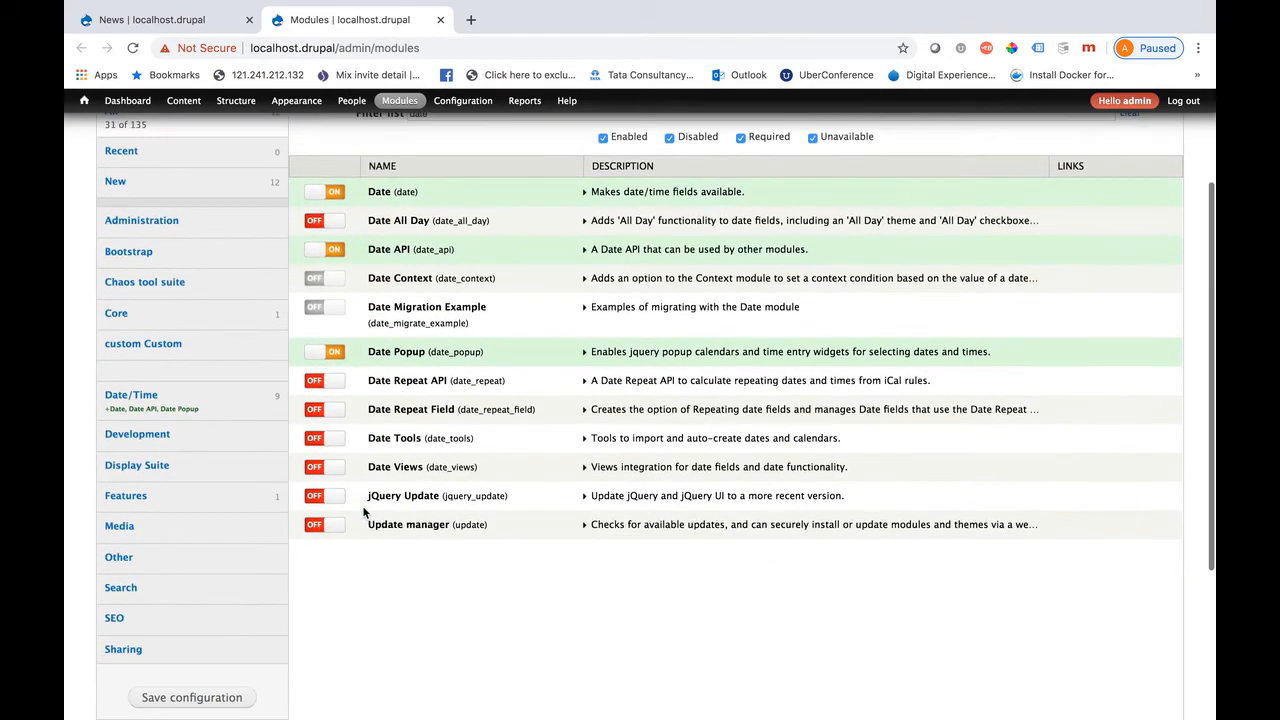
click(336, 470)
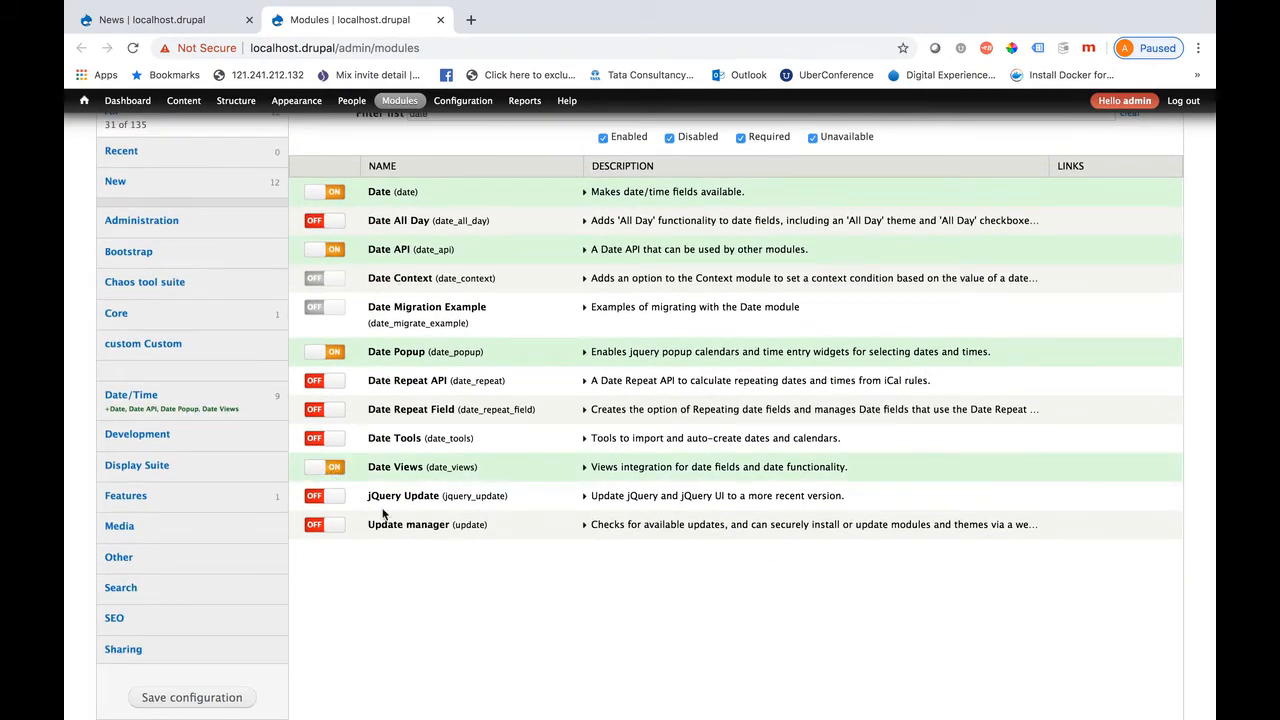
click(187, 698)
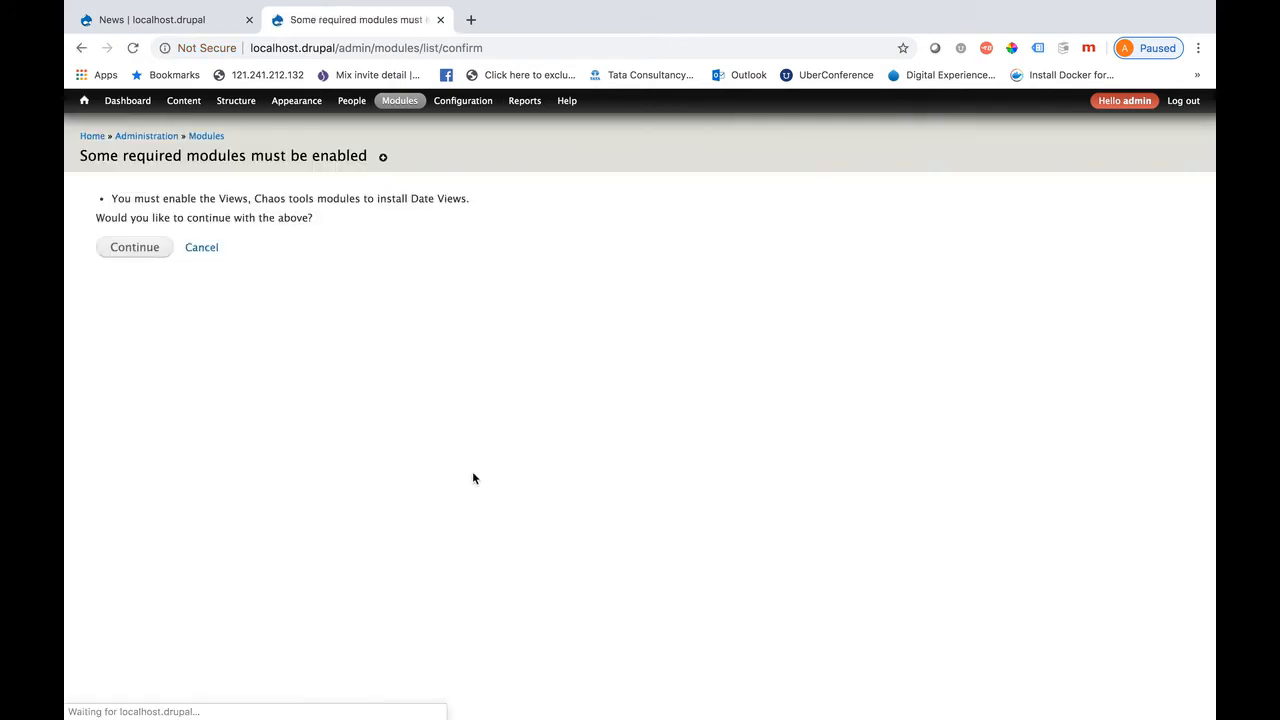
click(136, 248)
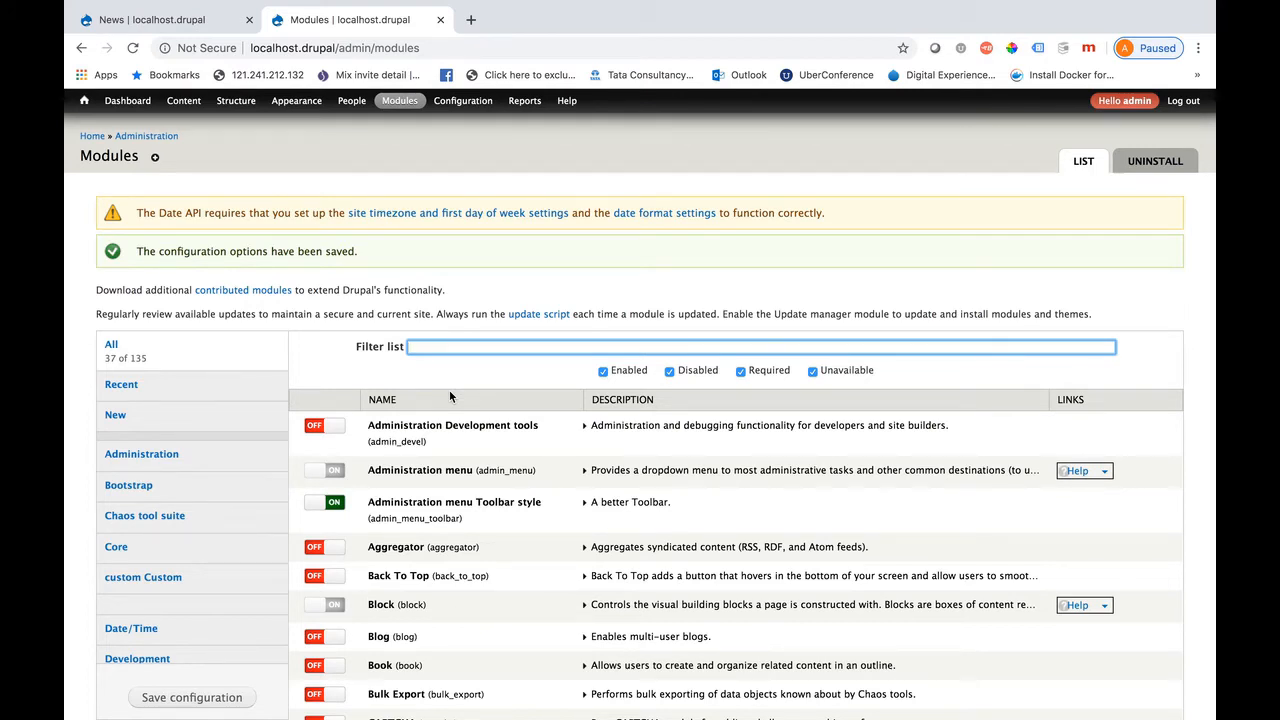
- Create a taxonomy vocabulary named "News category" without a description
mouse_move(237, 101)
mouse_move(248, 152)
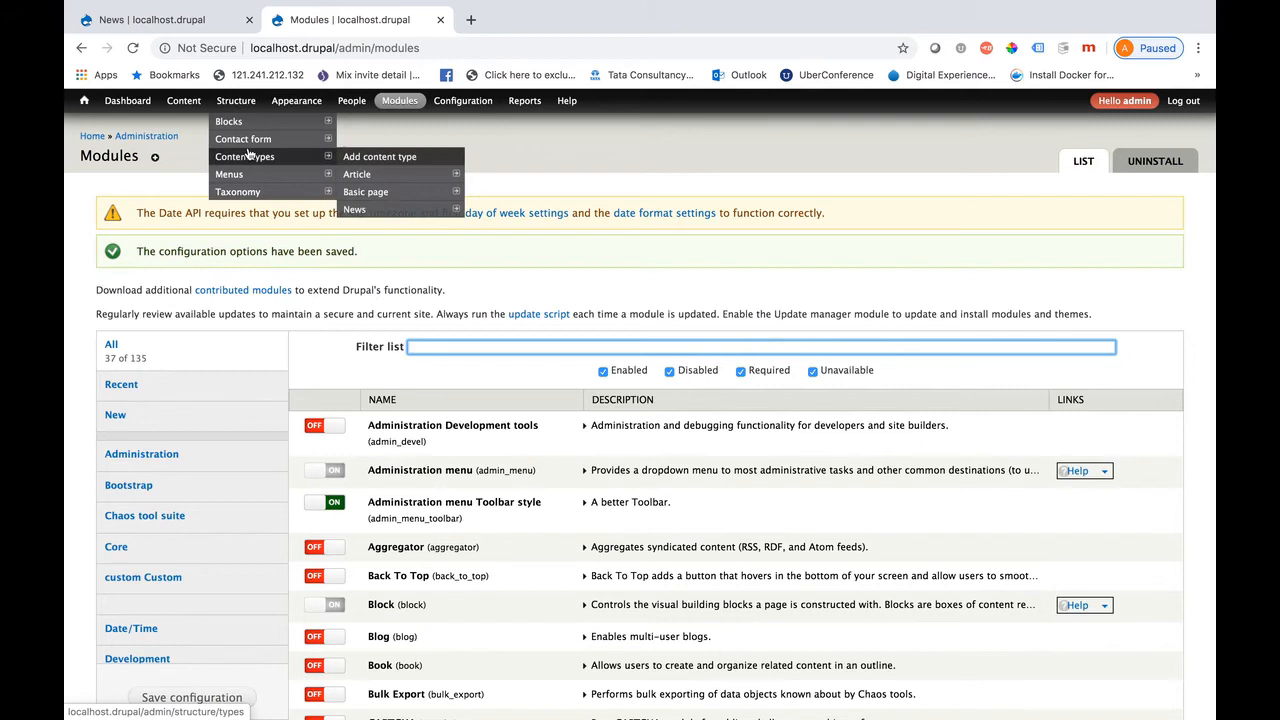
click(240, 192)
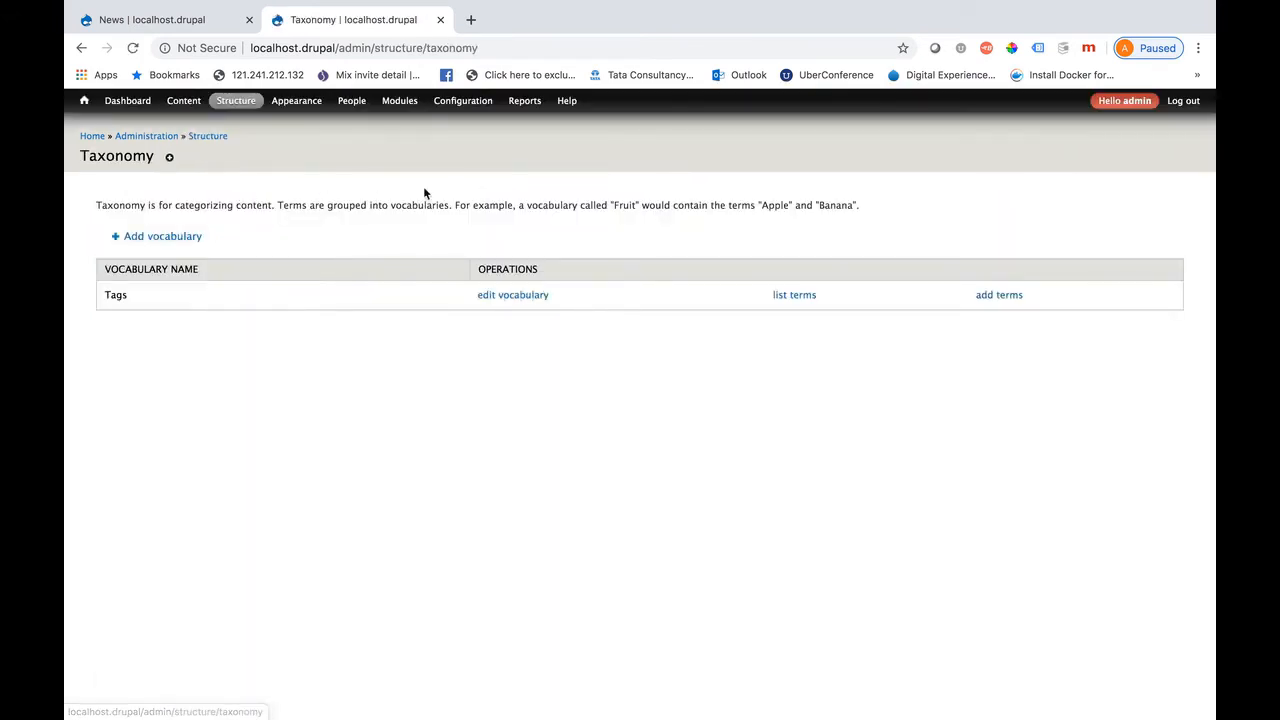
click(181, 241)
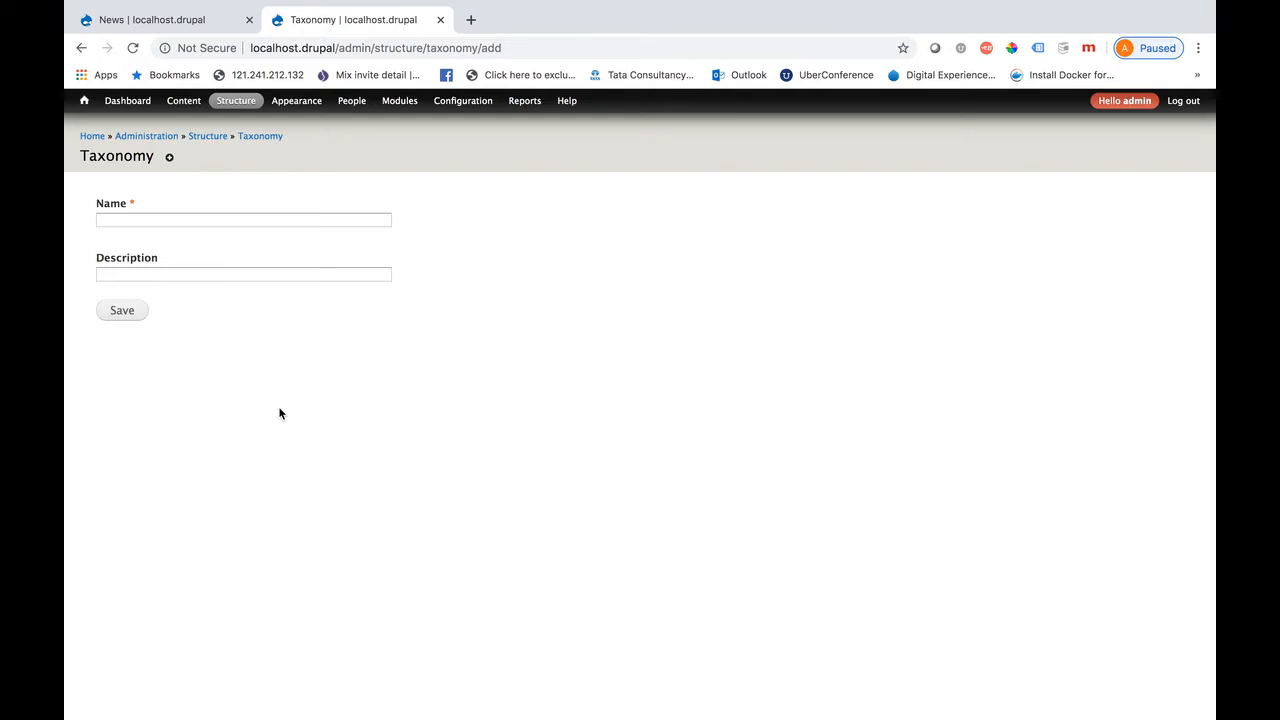
click(118, 221)
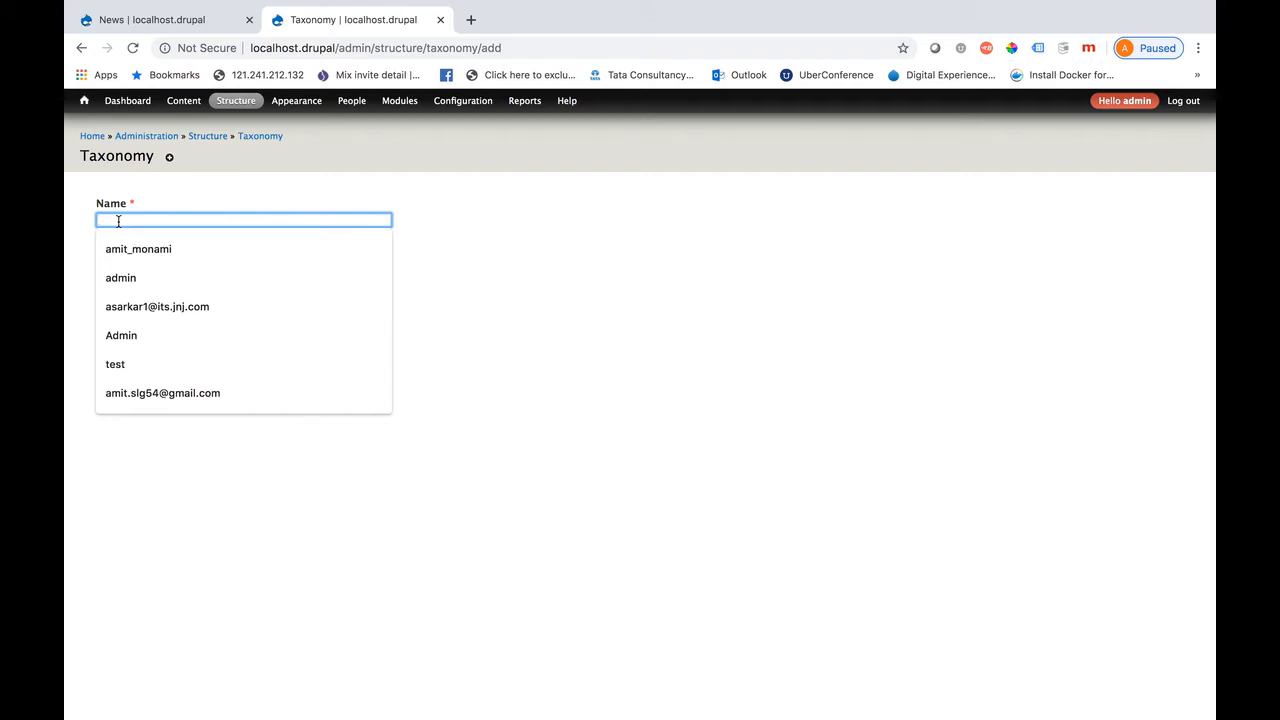
text(N)
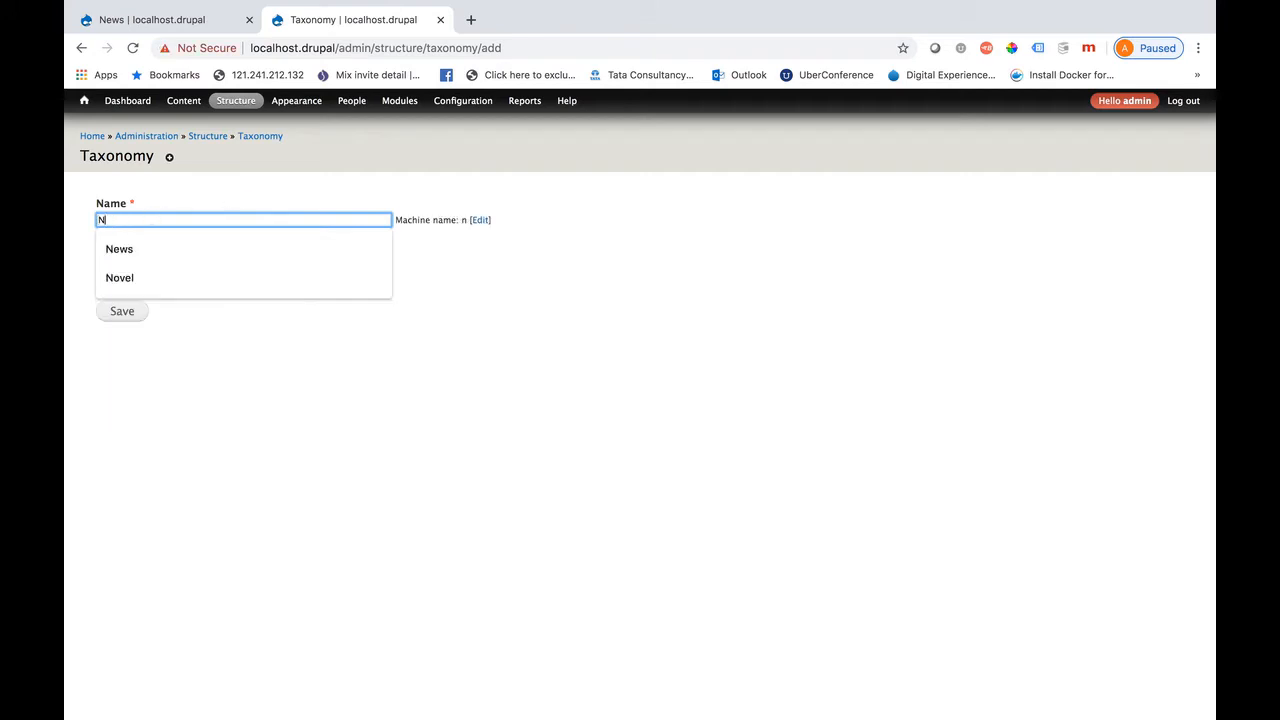
text(ews category)
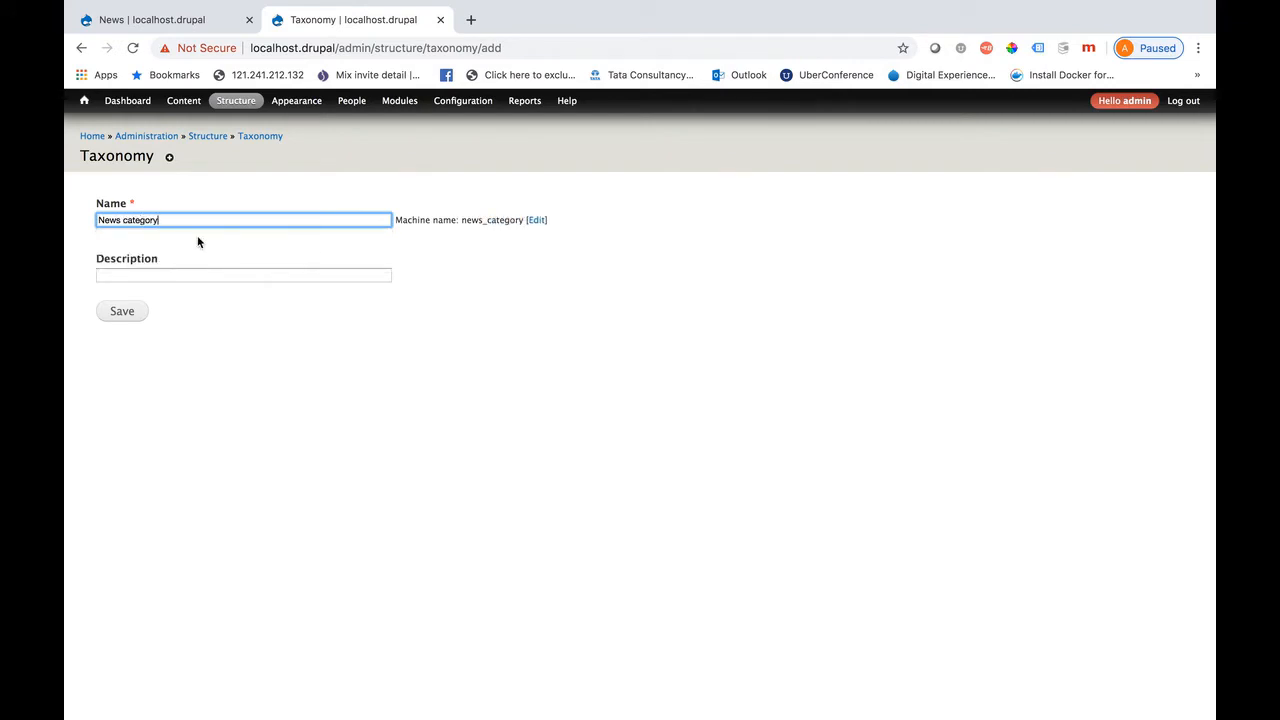
click(120, 314)
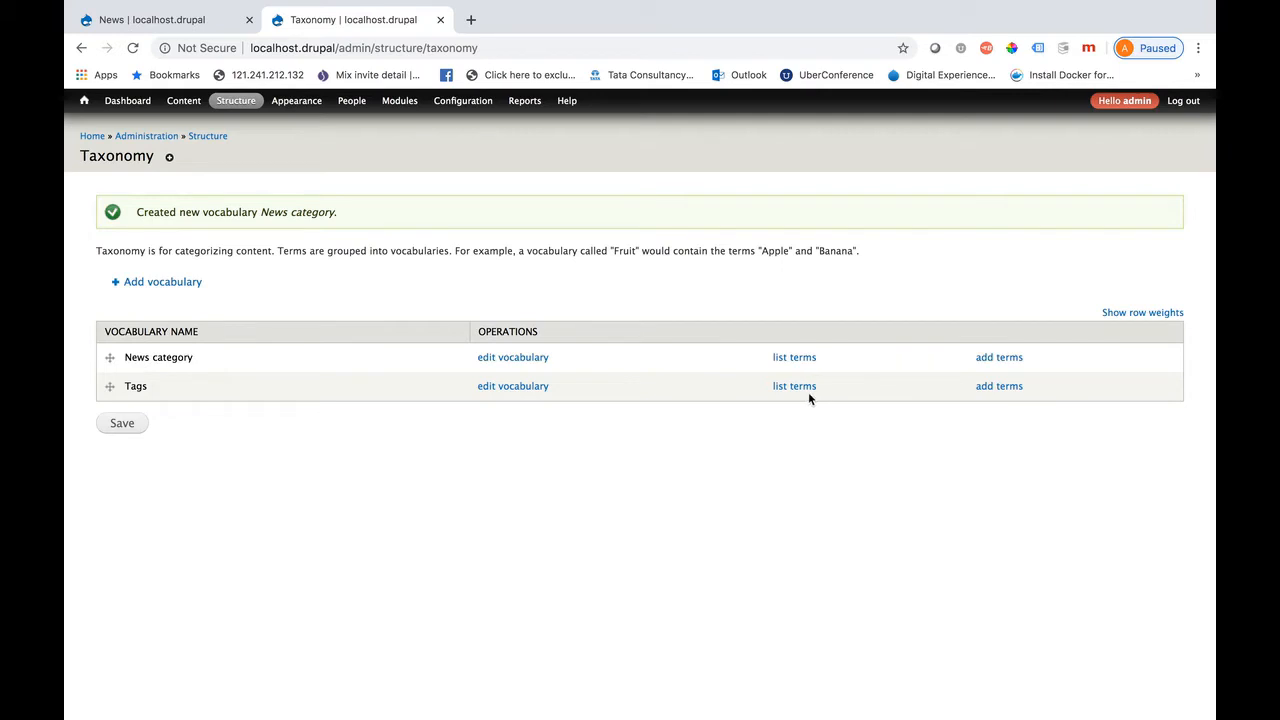
- Add the term "Sports" to the News category vocabulary and save it
click(990, 362)
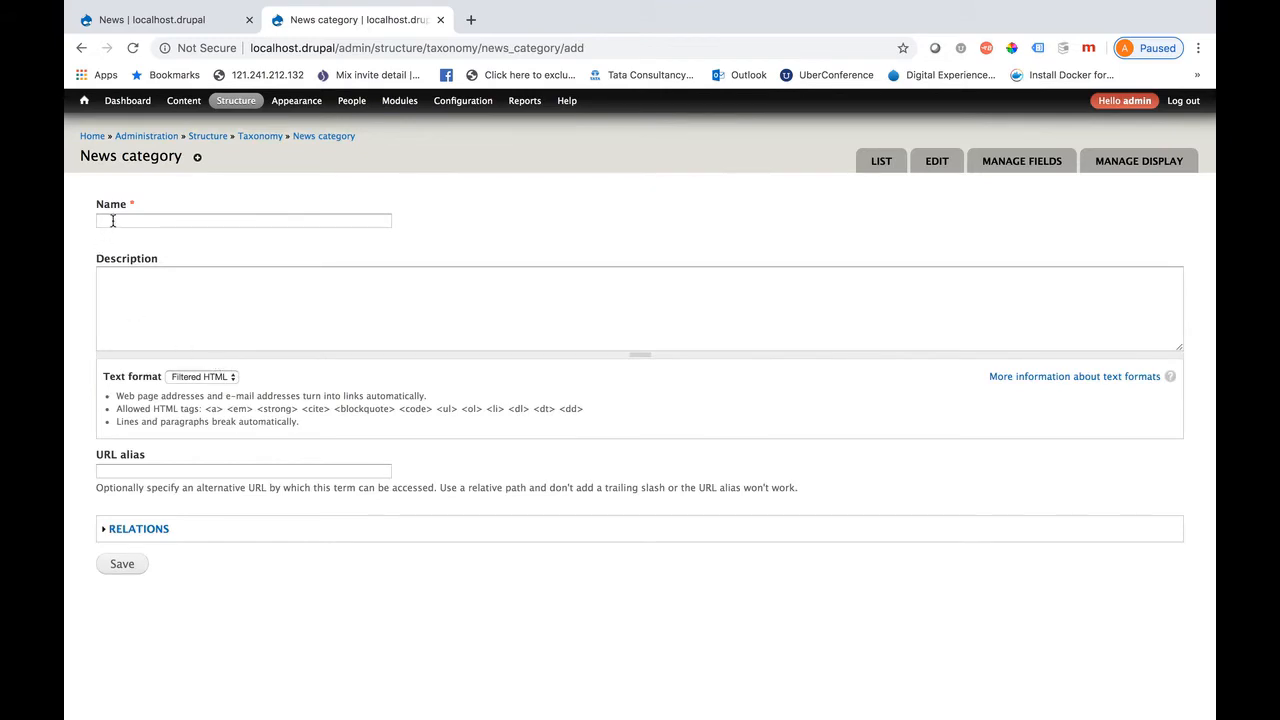
click(113, 221)
text(Sp)
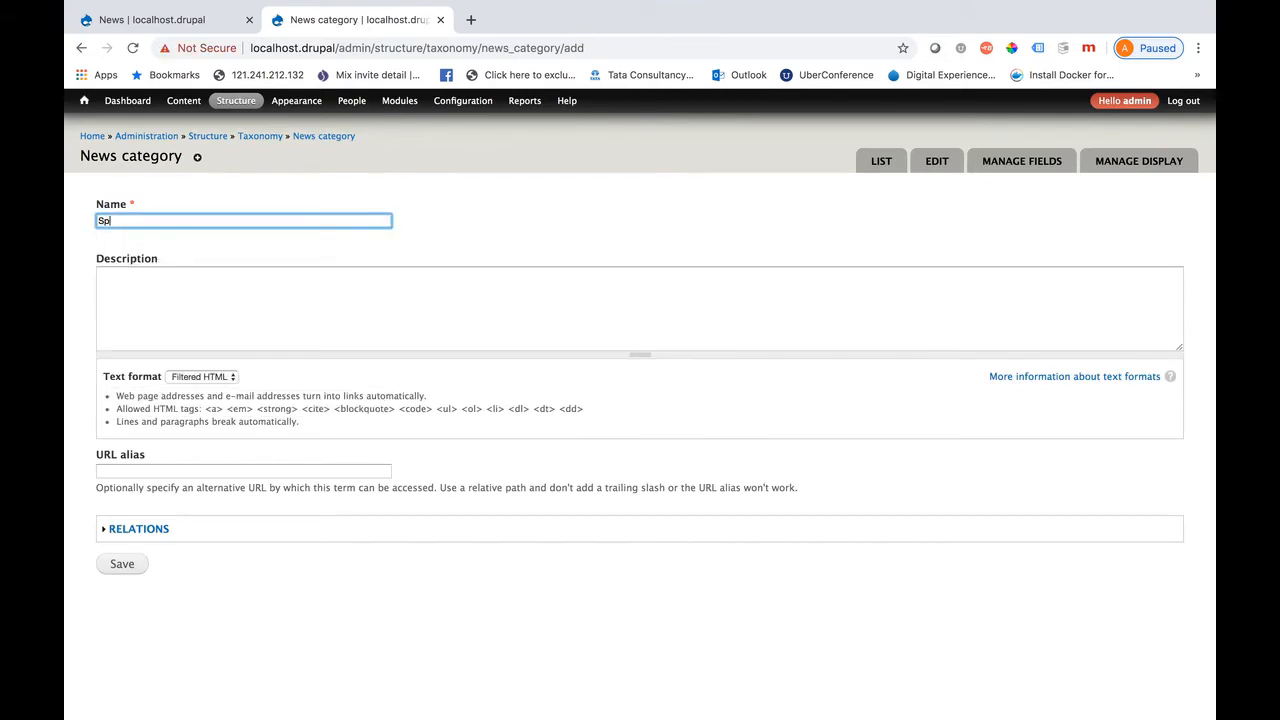
text(orrts)
key(BackSpace)
key(BackSpace)
key(BackSpace)
text(ts)
click(115, 566)
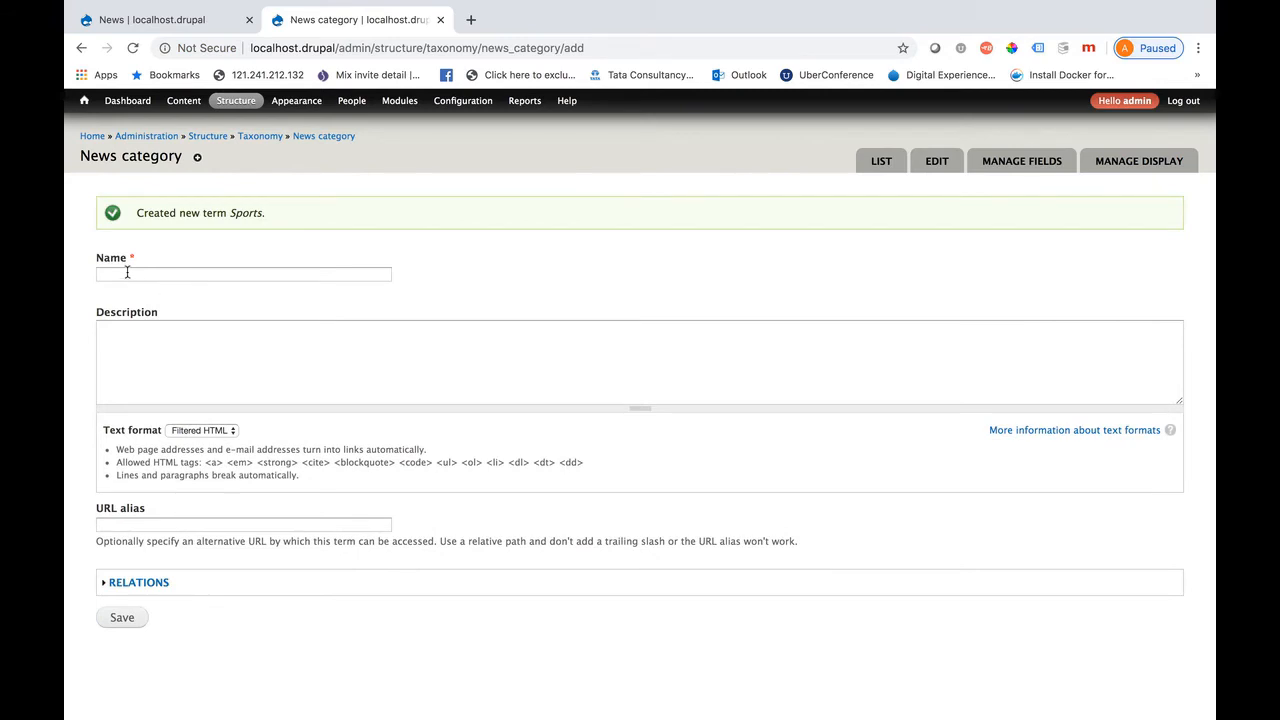
- Add the term "Life style" to the News category vocabulary and save it
click(127, 272)
text(Life stayle)
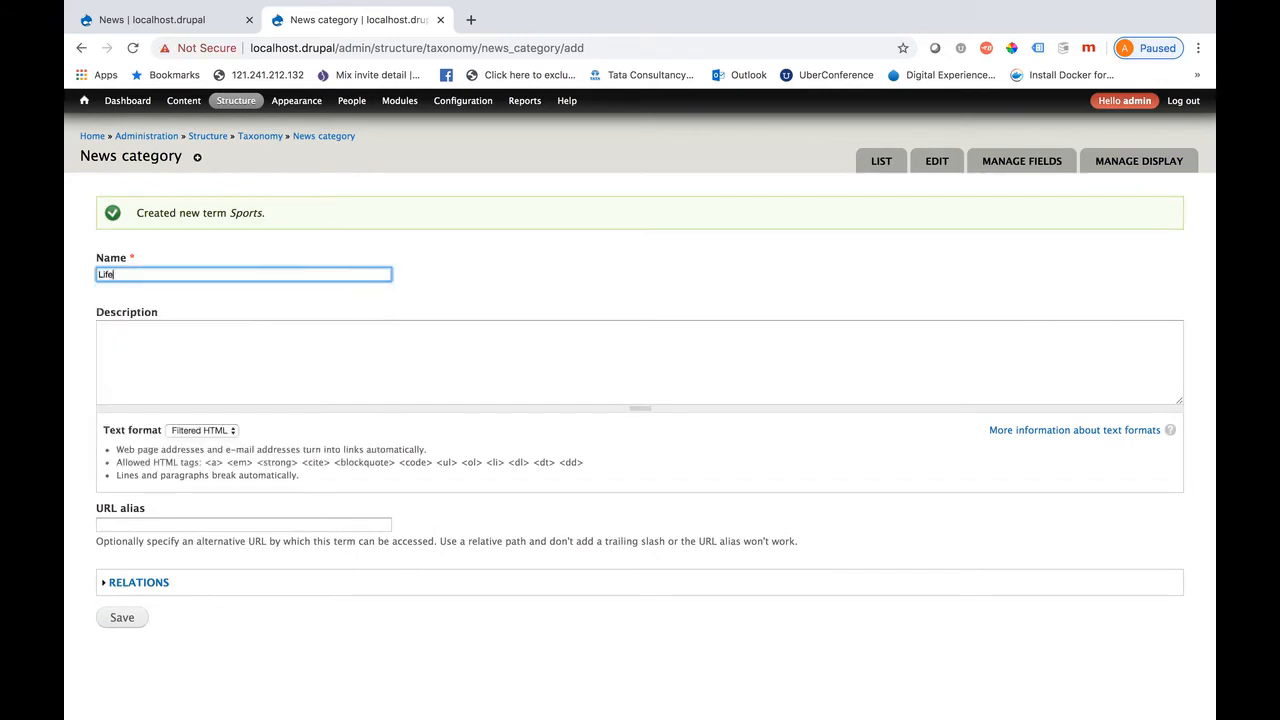
key(BackSpace)
key(BackSpace)
key(BackSpace)
text(yle)
click(124, 618)
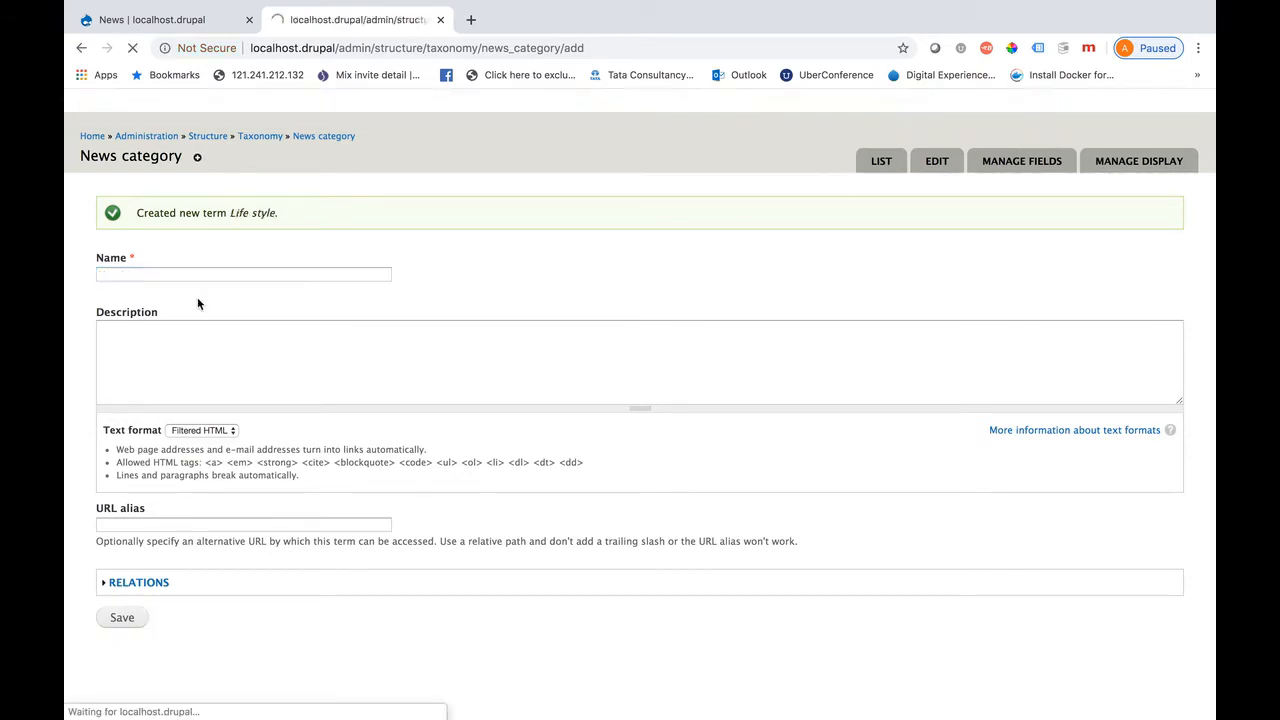
- Add the terms "Politics" and "Regional" to the News category vocabulary, saving each one
click(128, 273)
text(Politics)
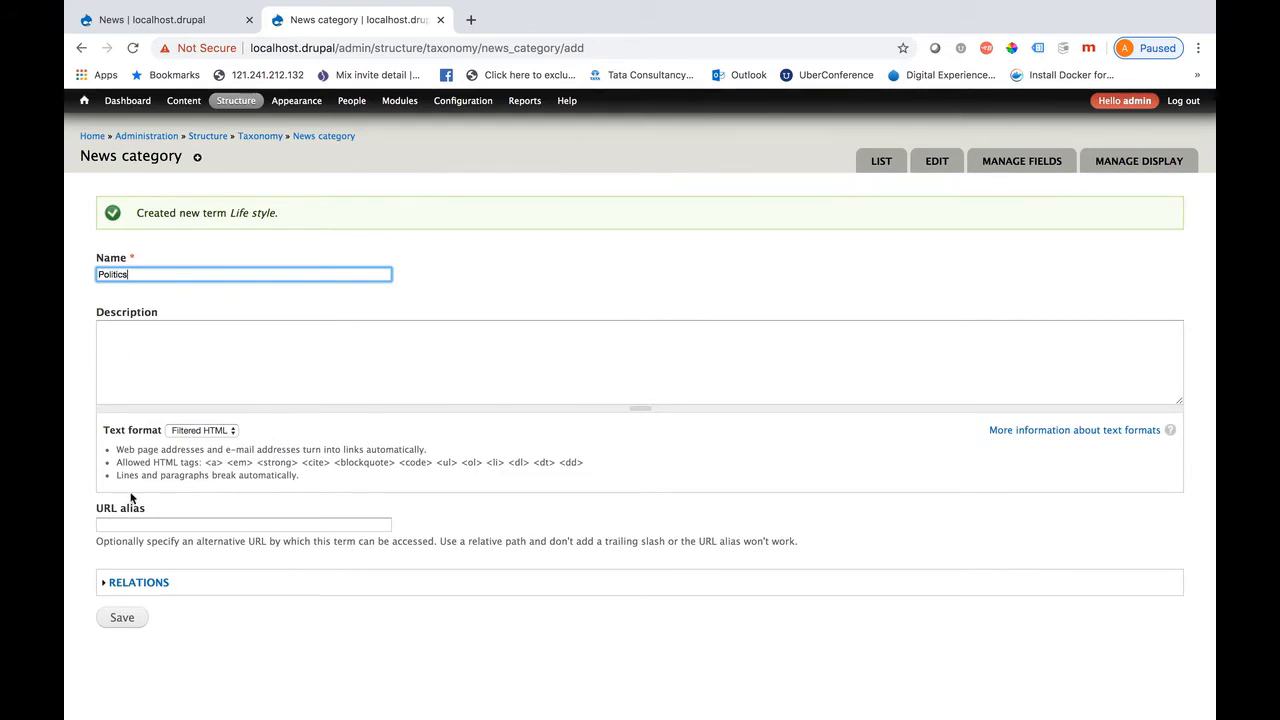
click(122, 618)
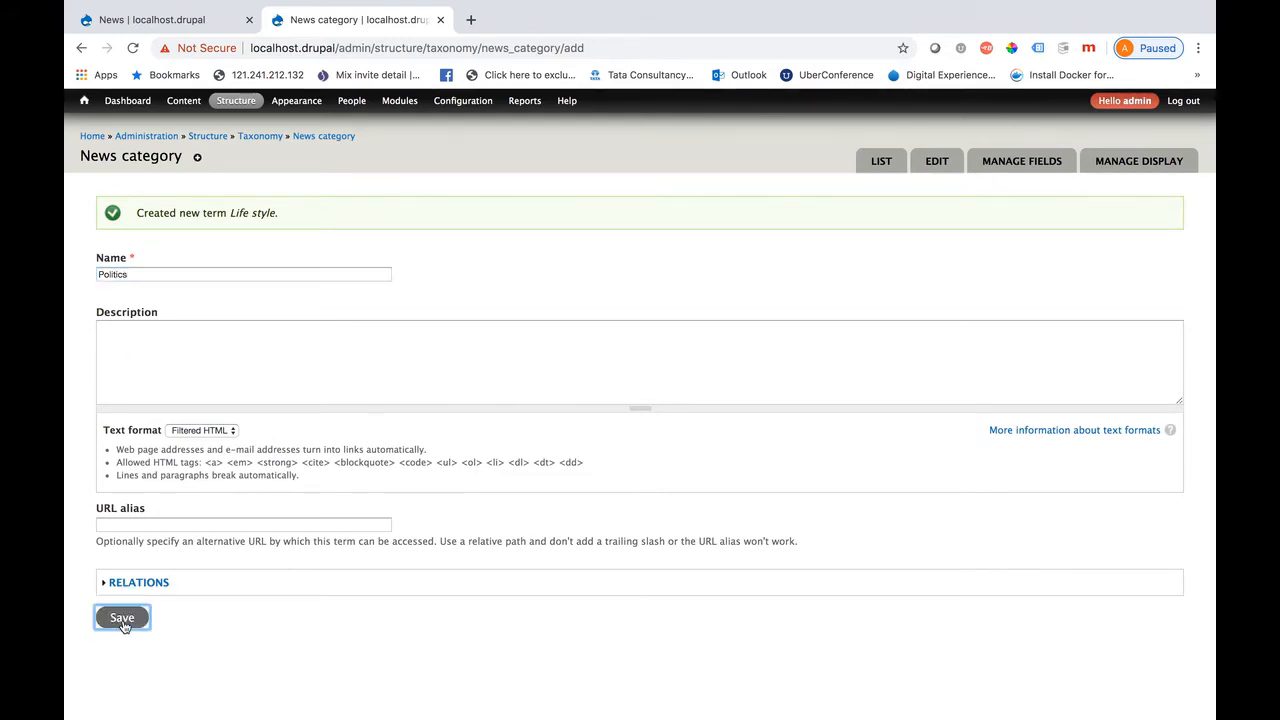
click(126, 275)
text(Regional)
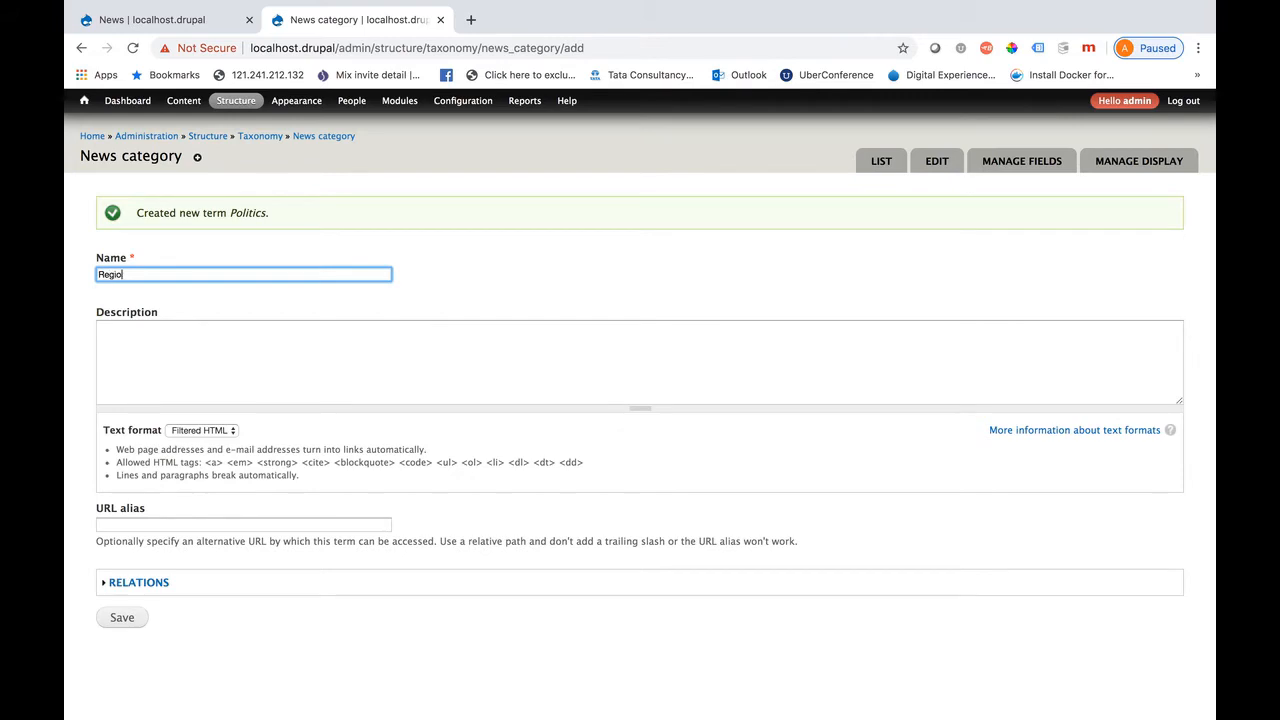
click(121, 618)
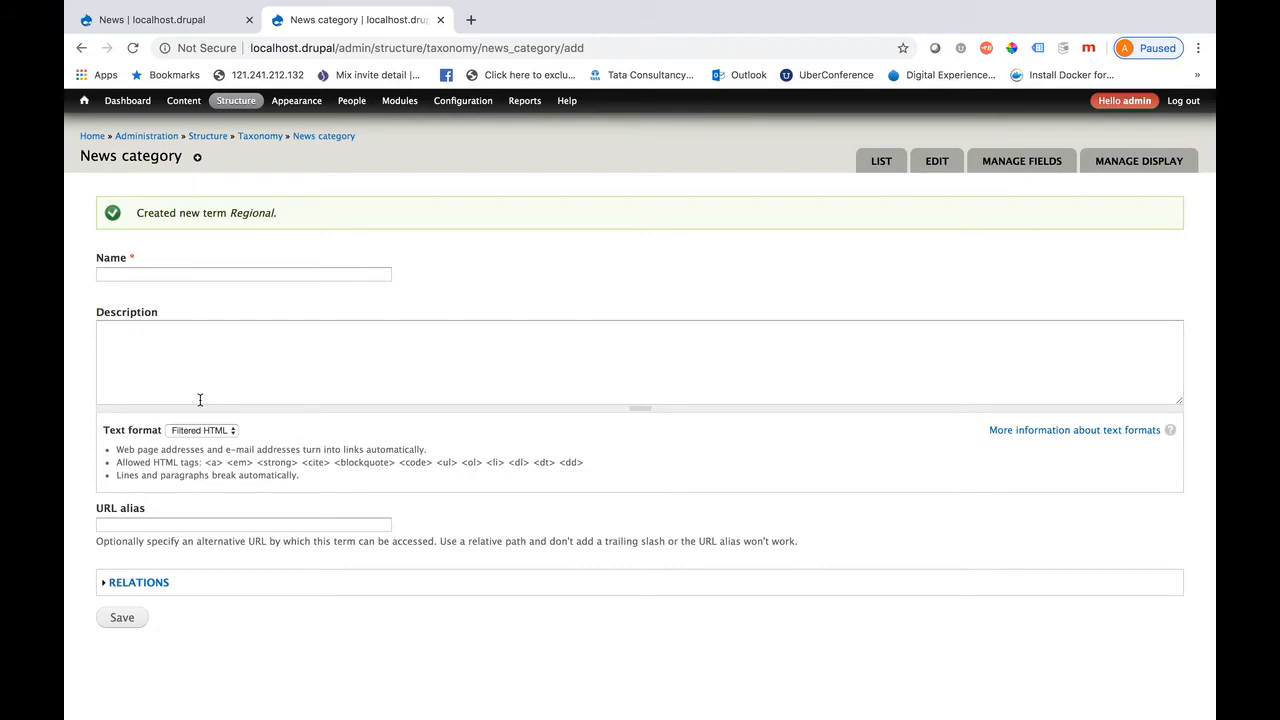
- Return to the News content type in the other browser tab and load its field management page afresh
click(194, 26)
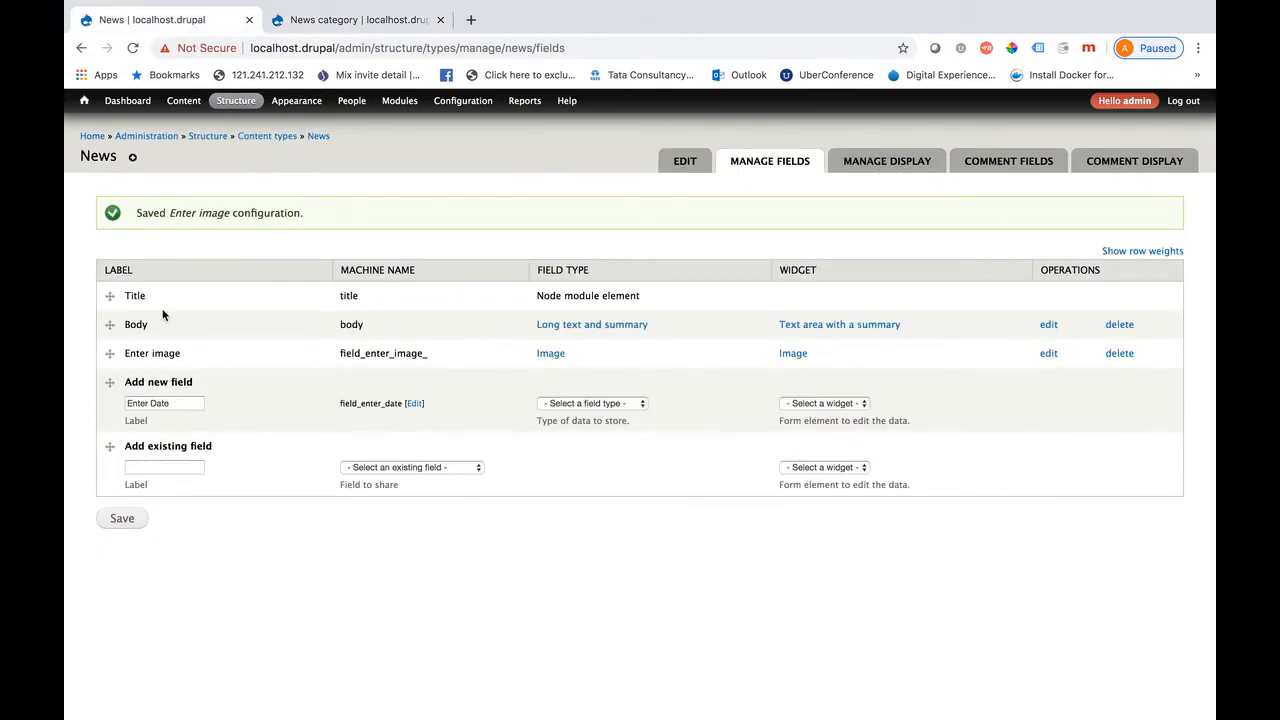
mouse_move(238, 103)
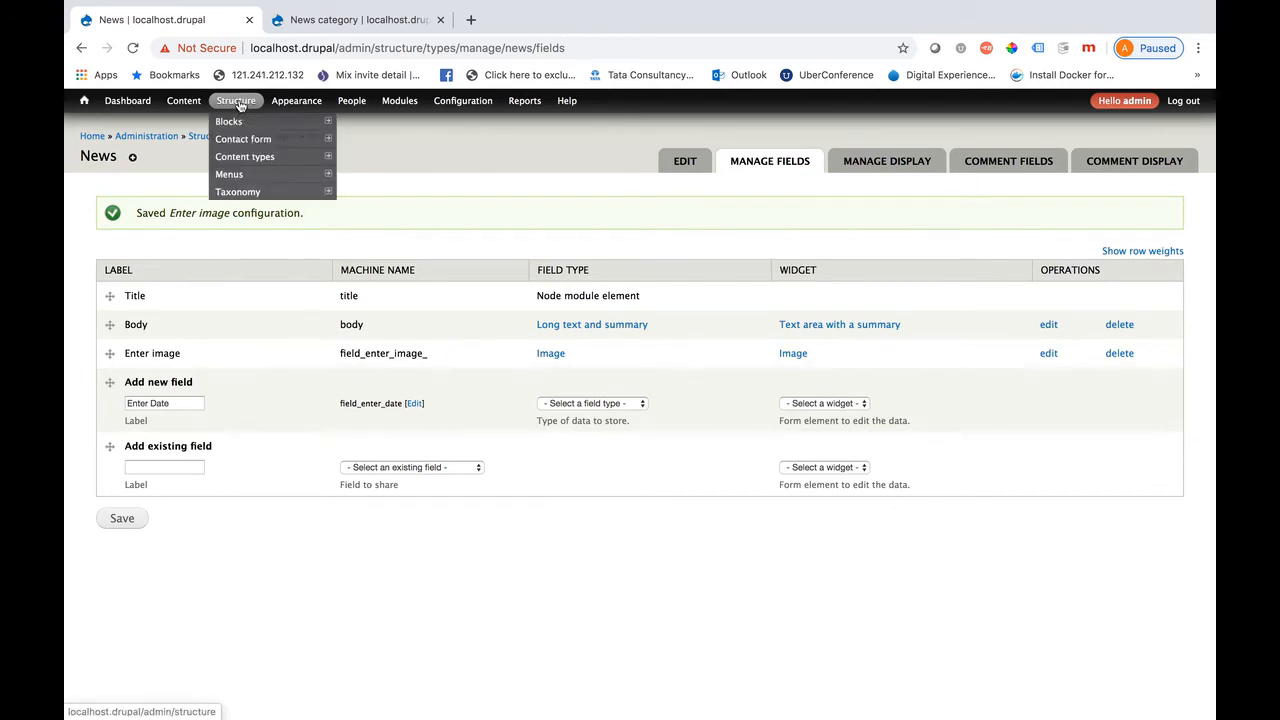
mouse_move(296, 160)
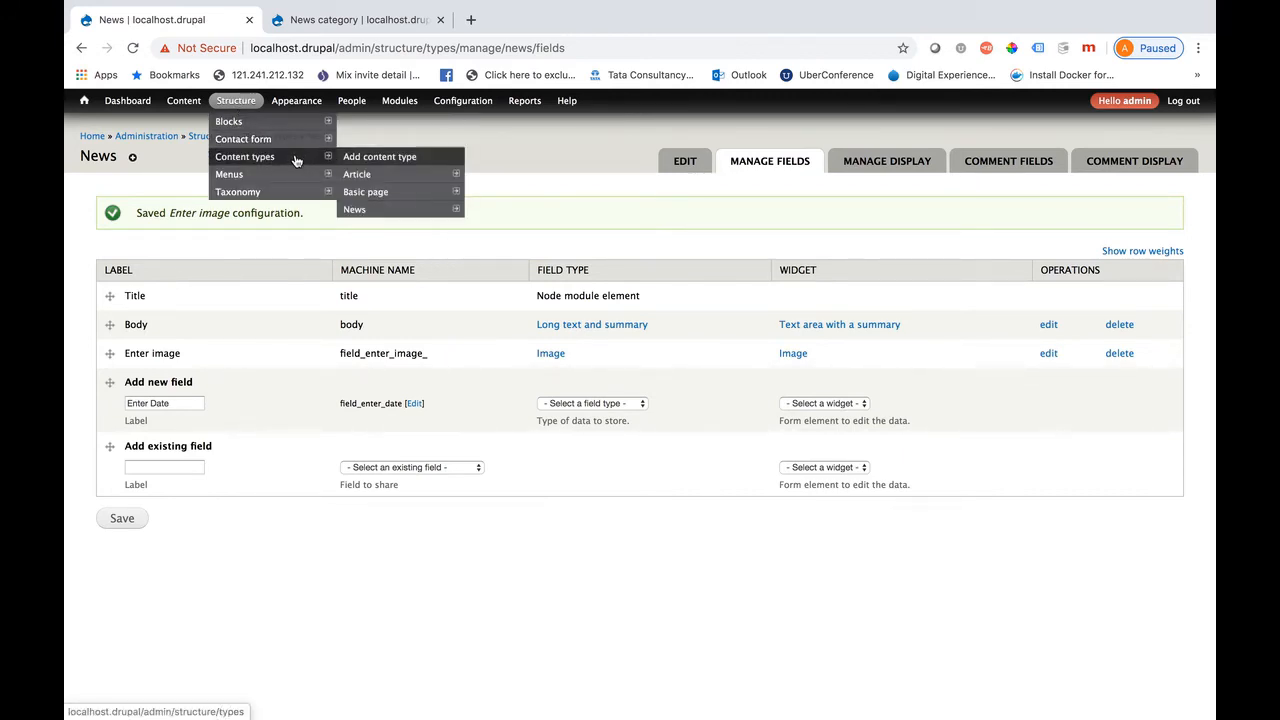
click(360, 213)
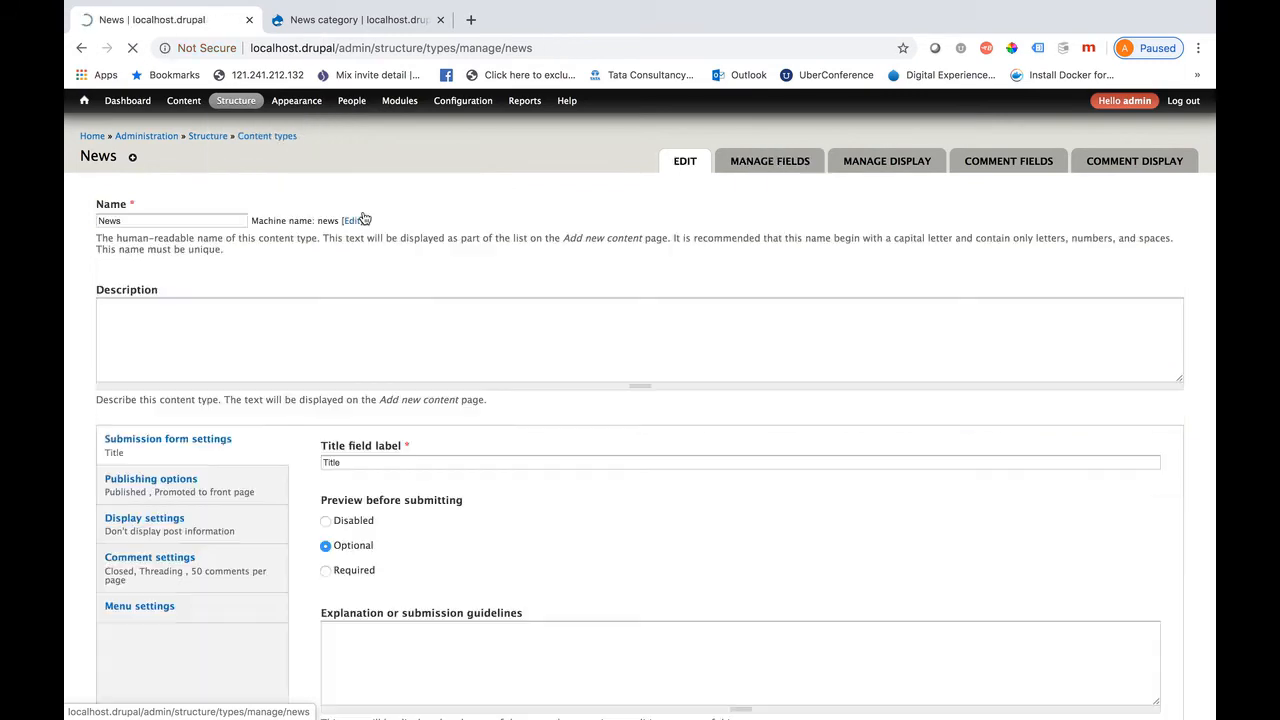
click(778, 163)
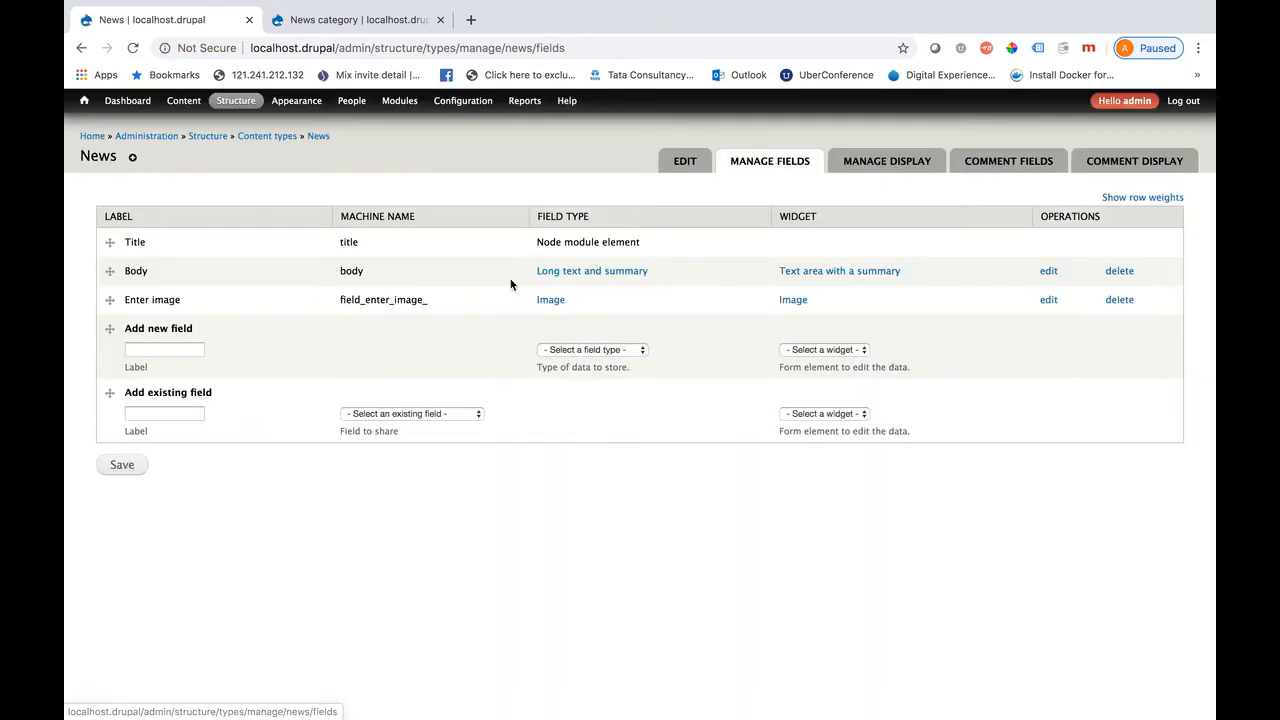
- Add a new field labelled "Enter date" to the News content type, with field type Date and the Pop-up calendar widget
click(150, 349)
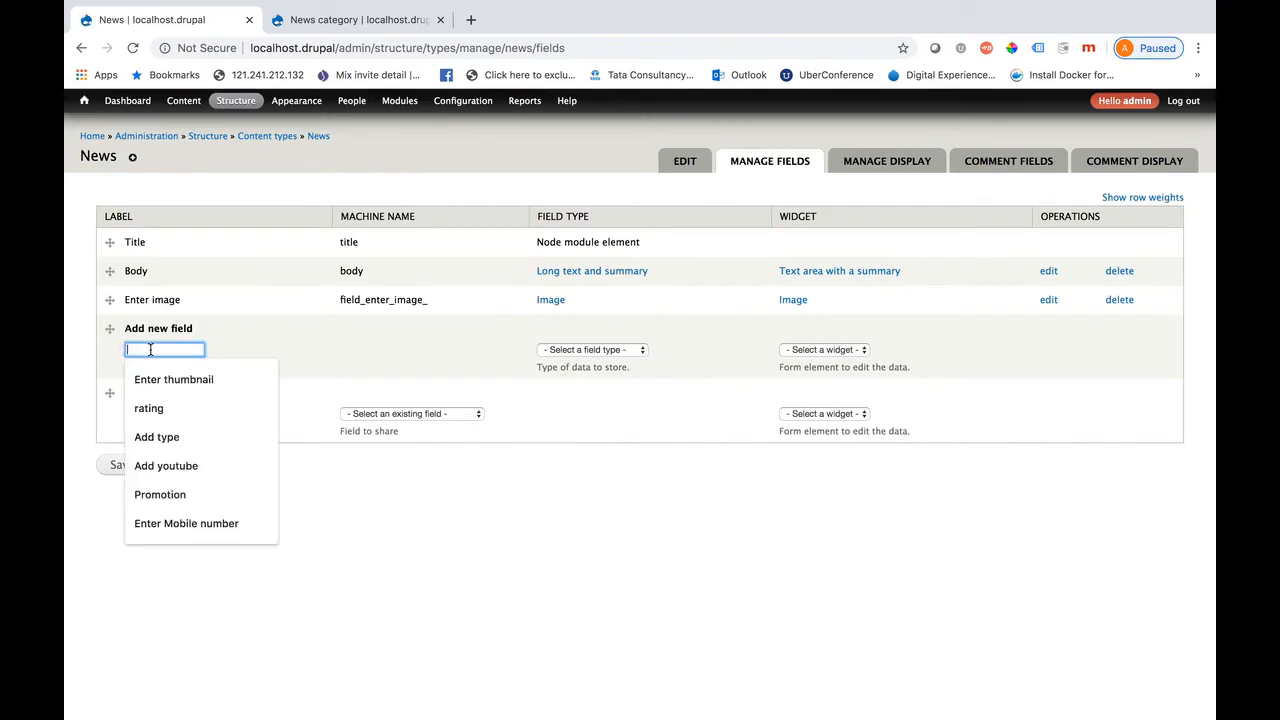
text(Enter)
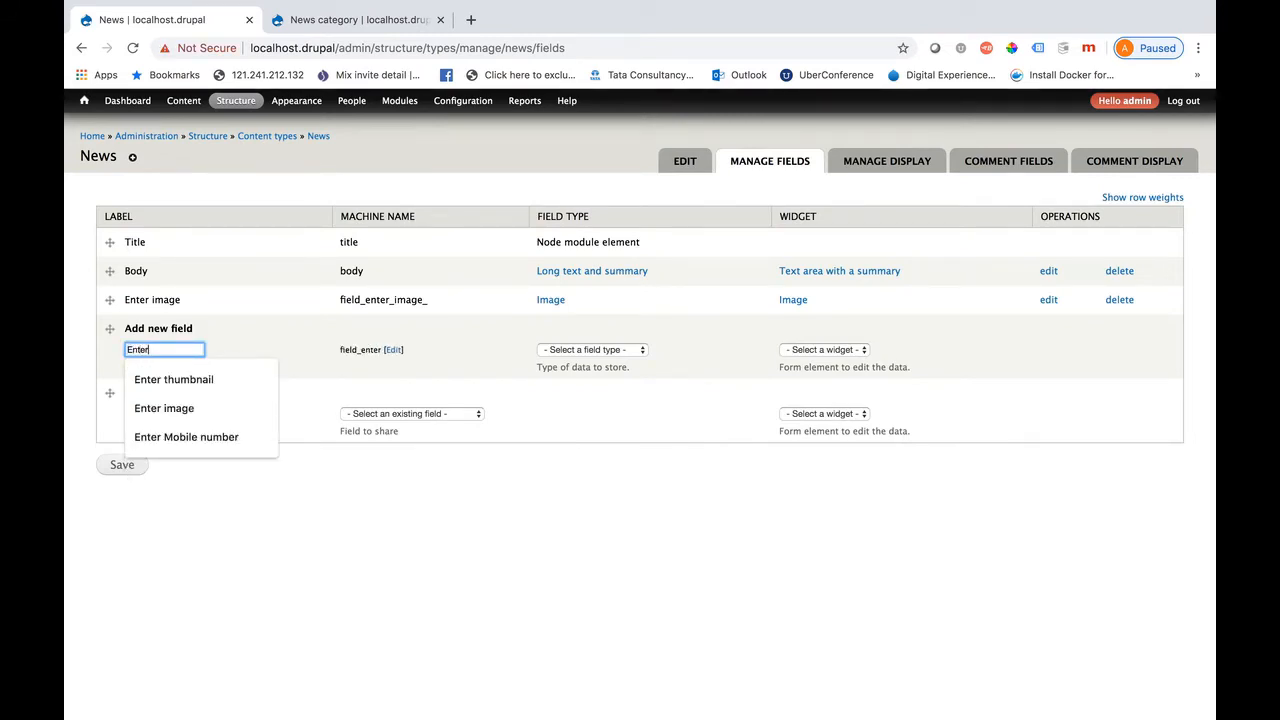
text( date)
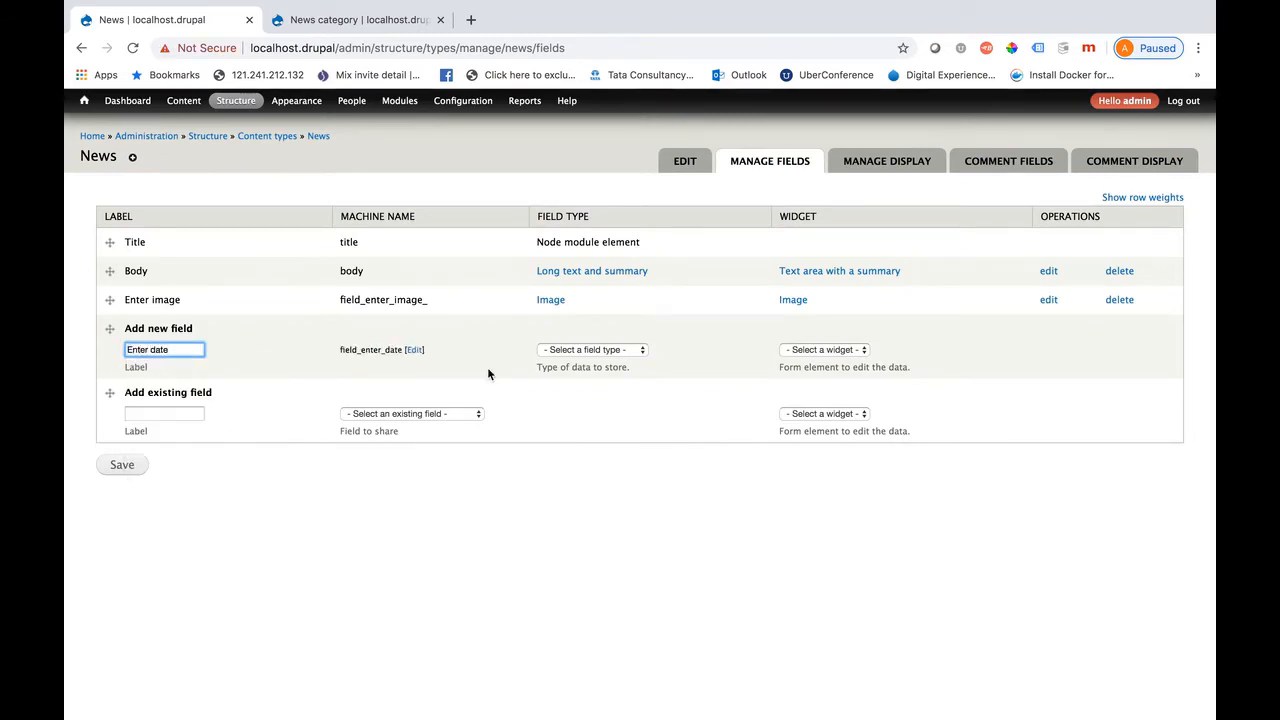
click(604, 350)
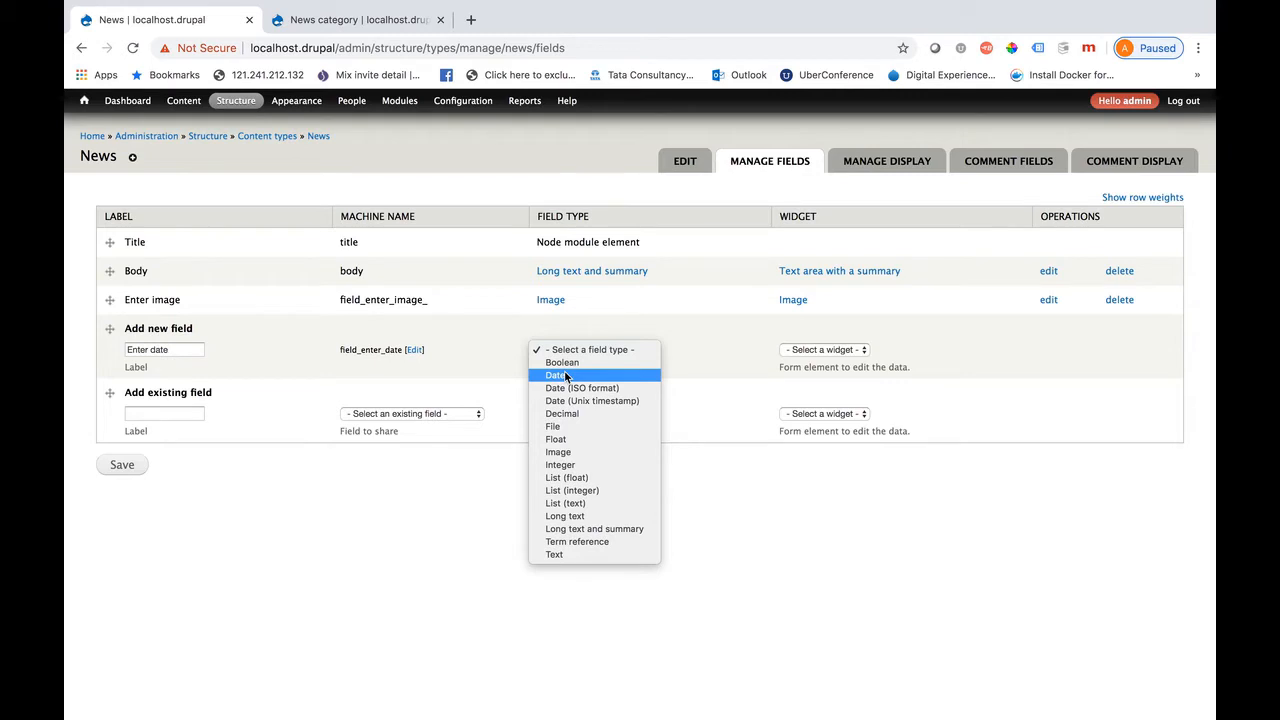
click(566, 376)
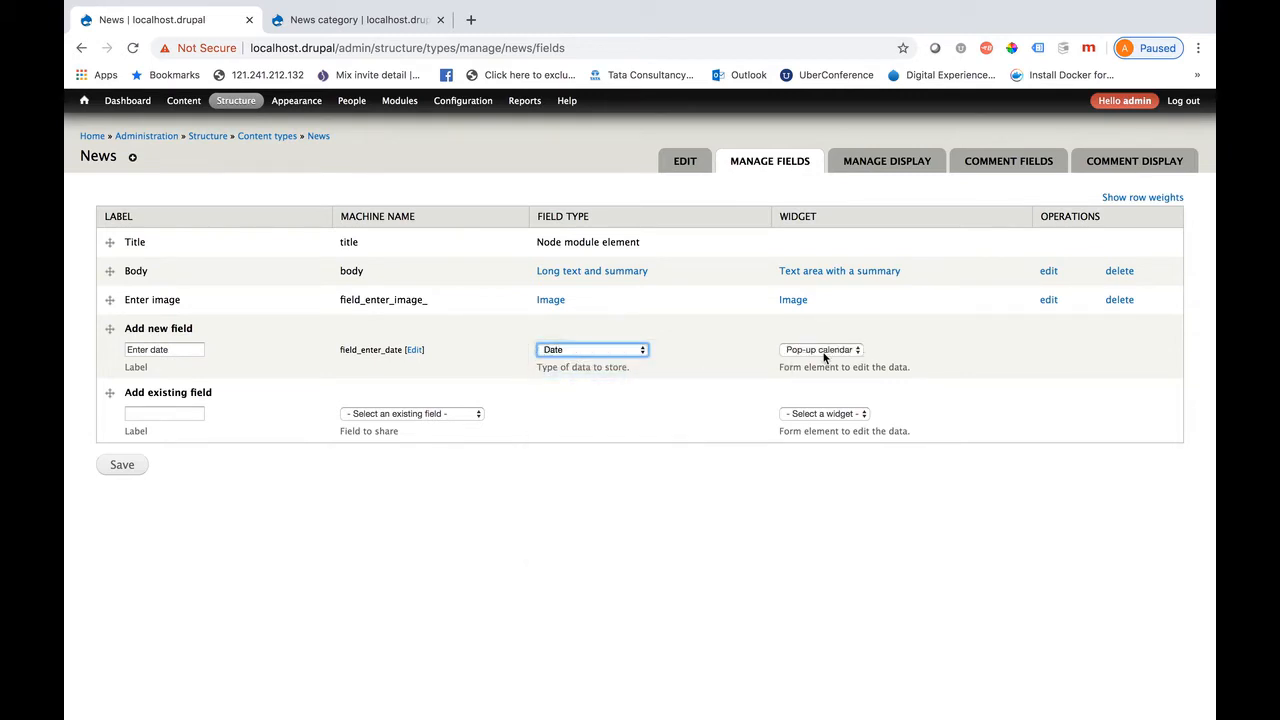
click(128, 466)
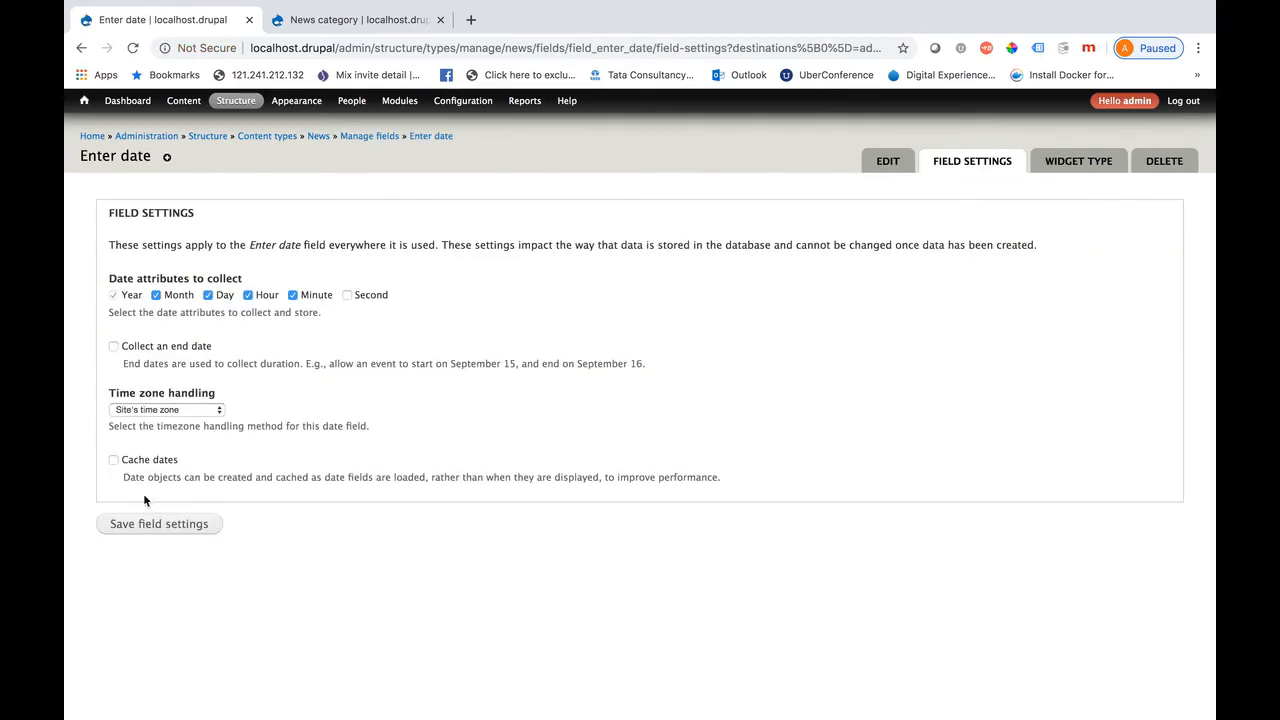
- Save the Enter date field's storage settings and its News settings with the default options
click(138, 527)
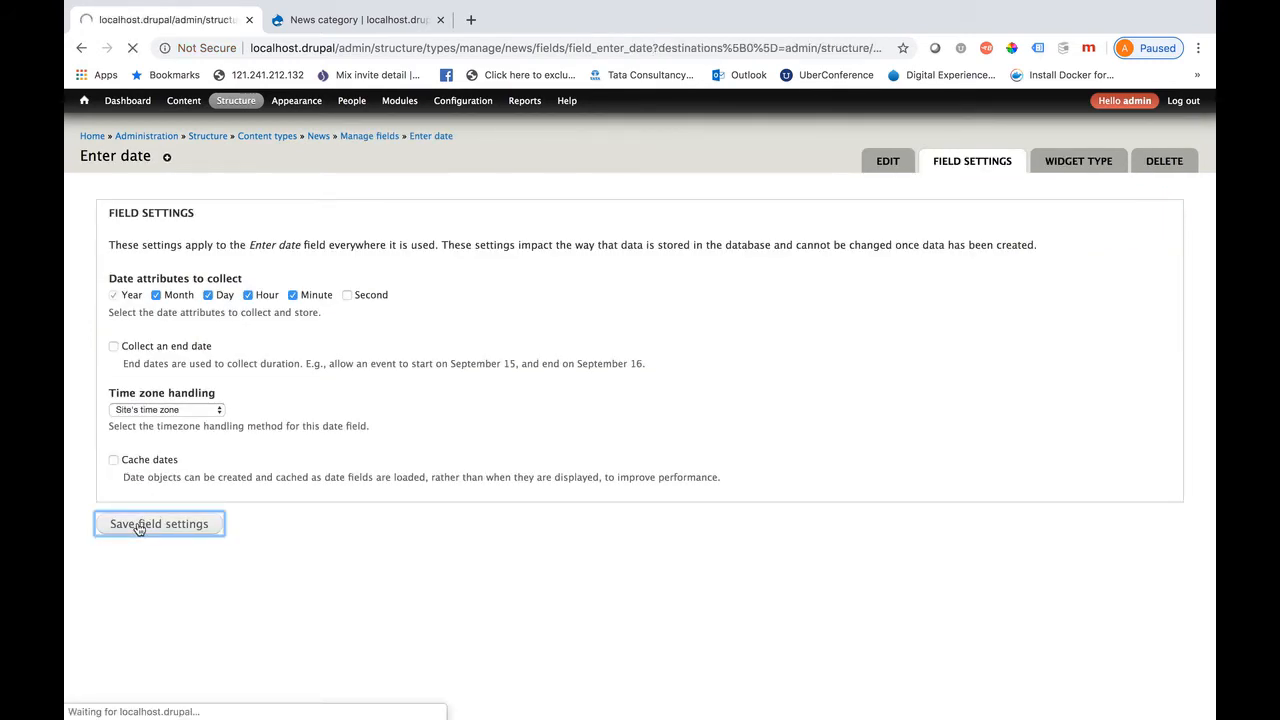
scroll(310, 436, down, 3)
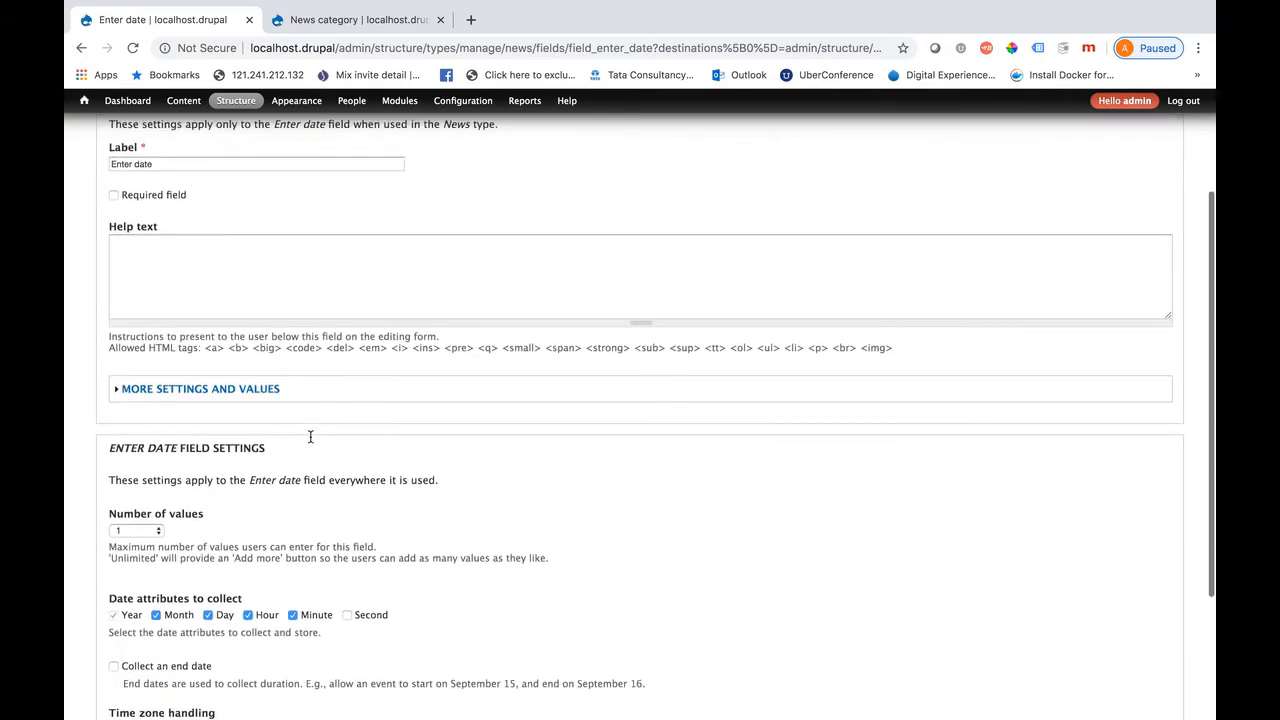
scroll(228, 534, down, 4)
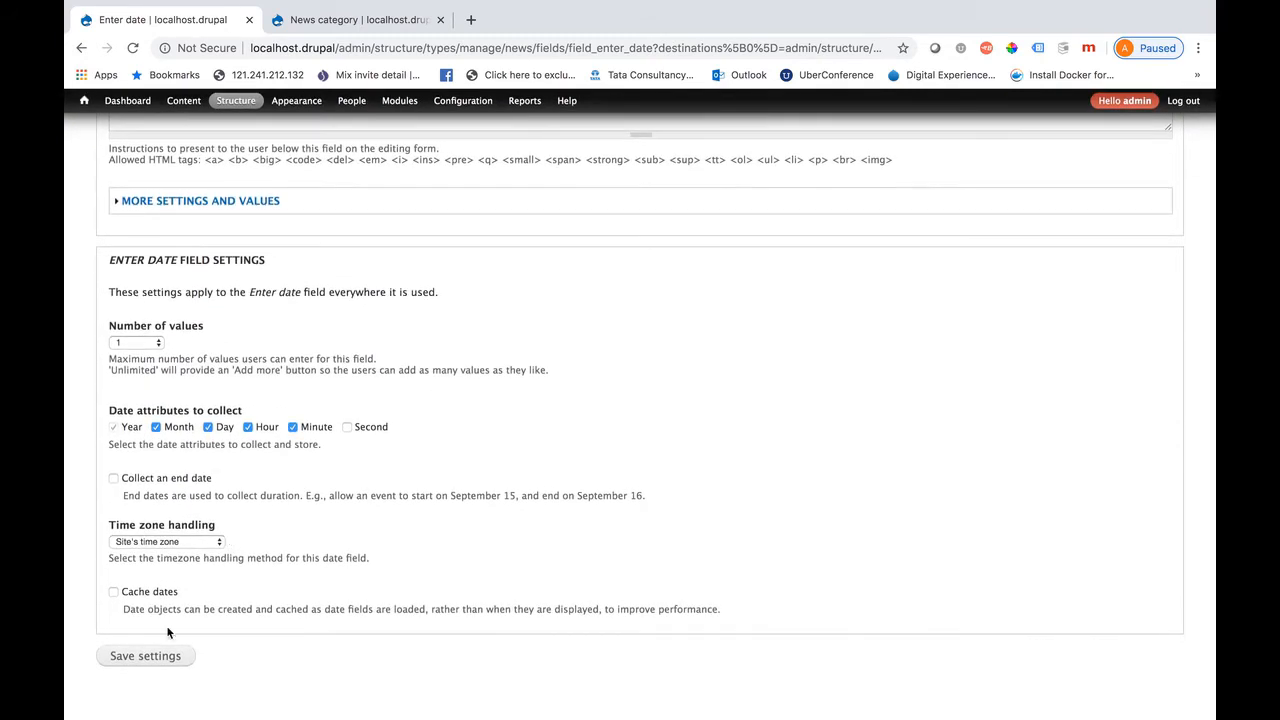
click(143, 658)
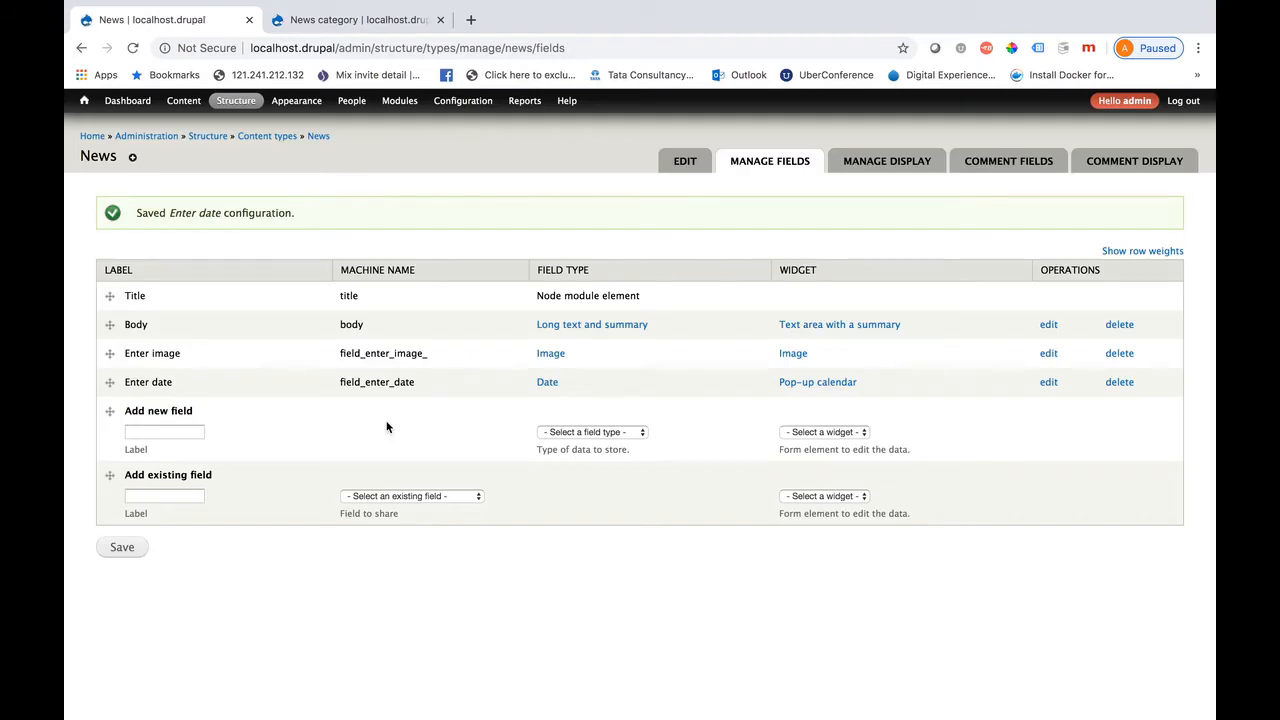
- Add a new field labelled "Enter news type" to the News content type, with field type Term reference and the Select list widget
click(145, 433)
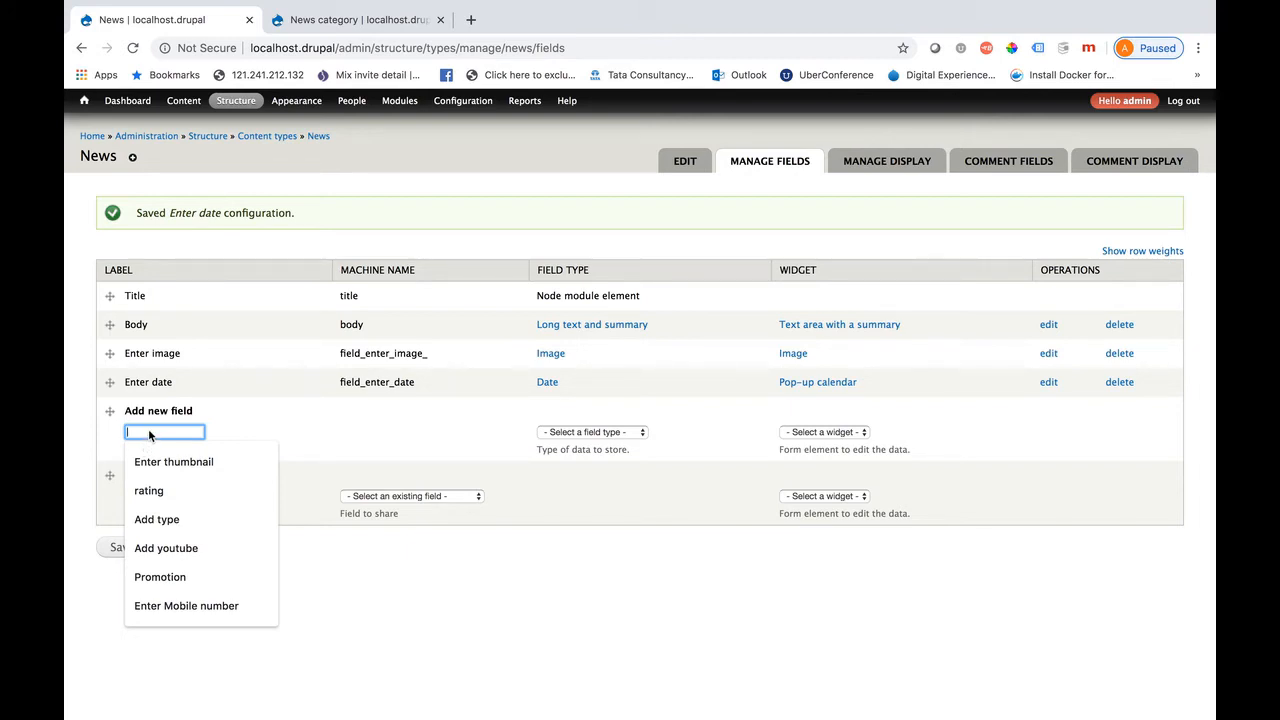
text(Enter news )
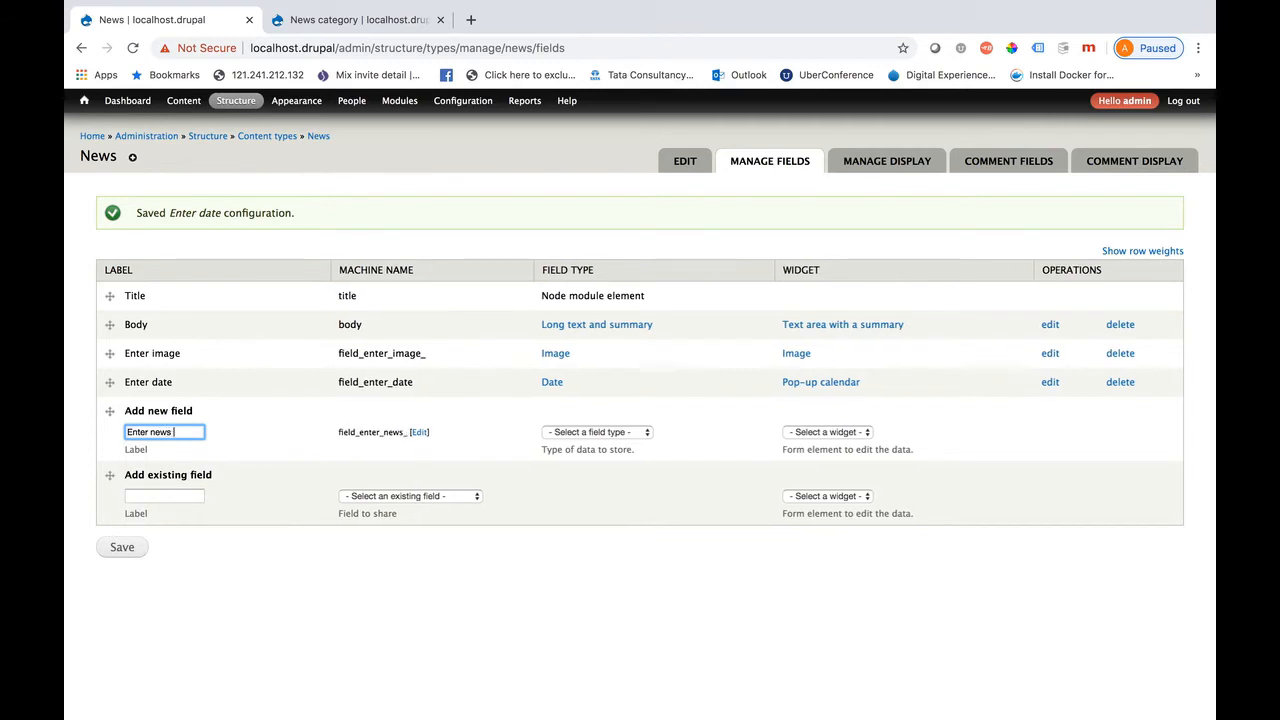
text(type)
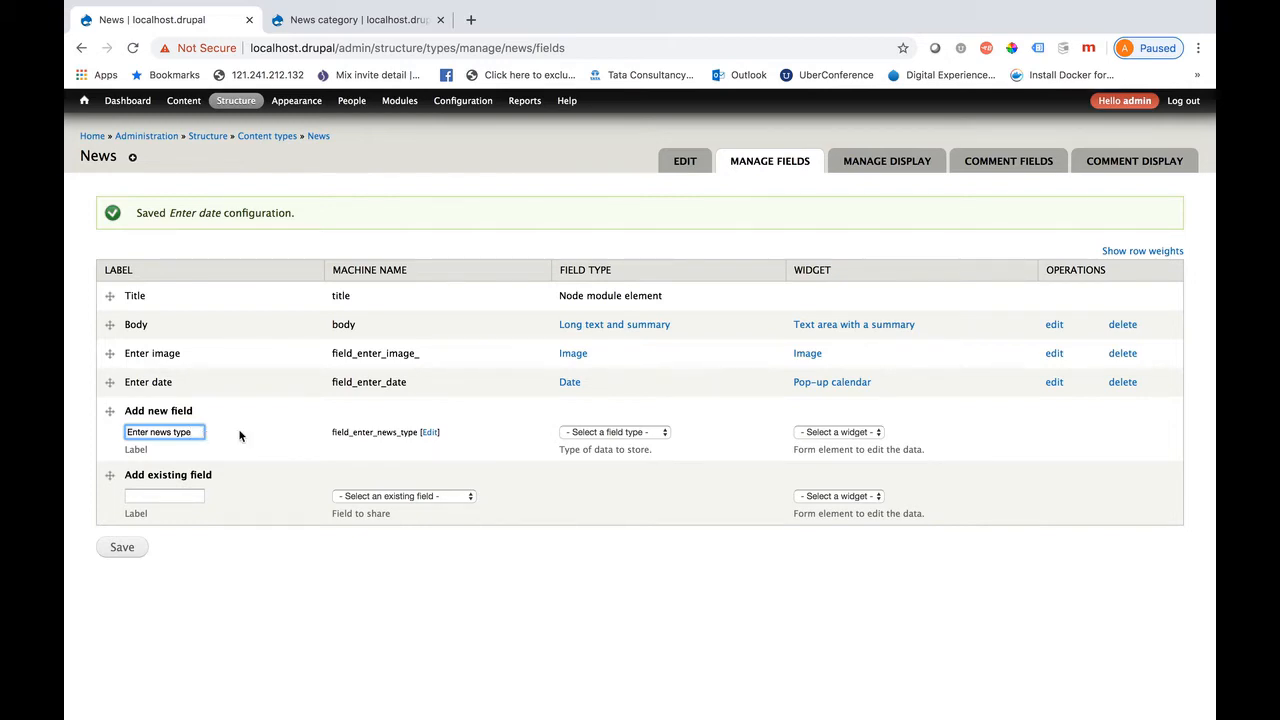
click(646, 435)
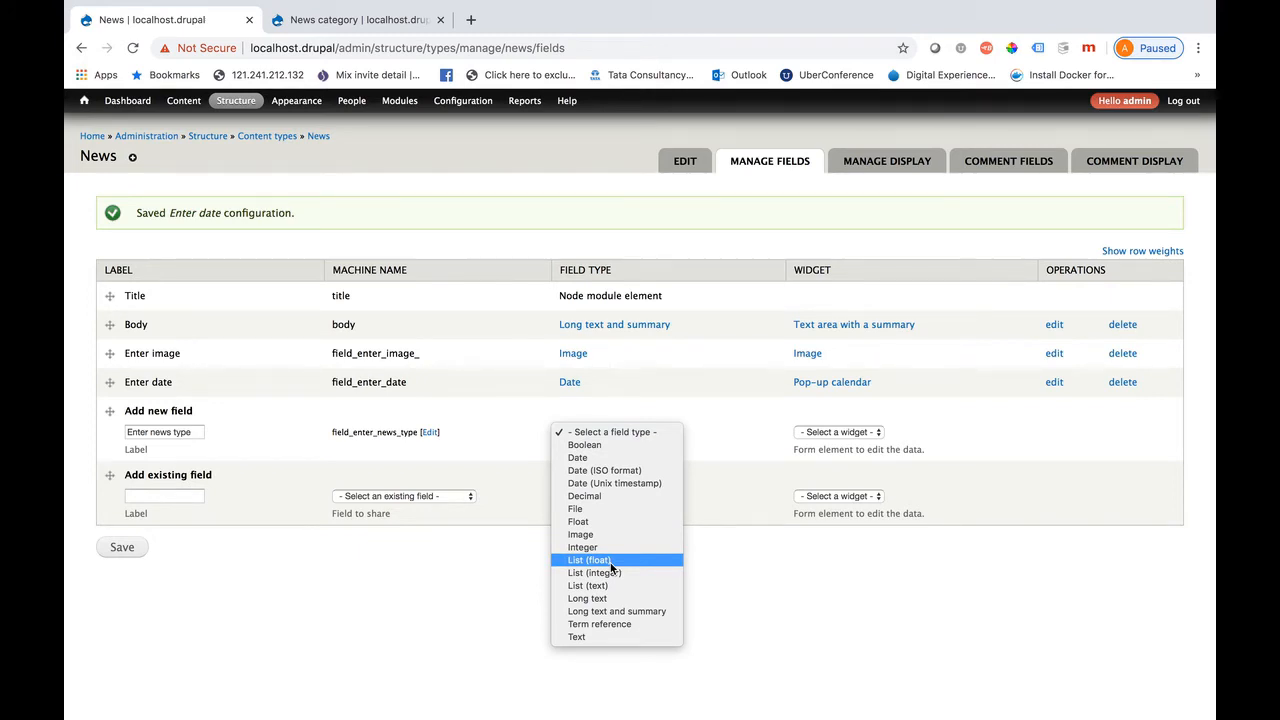
click(612, 626)
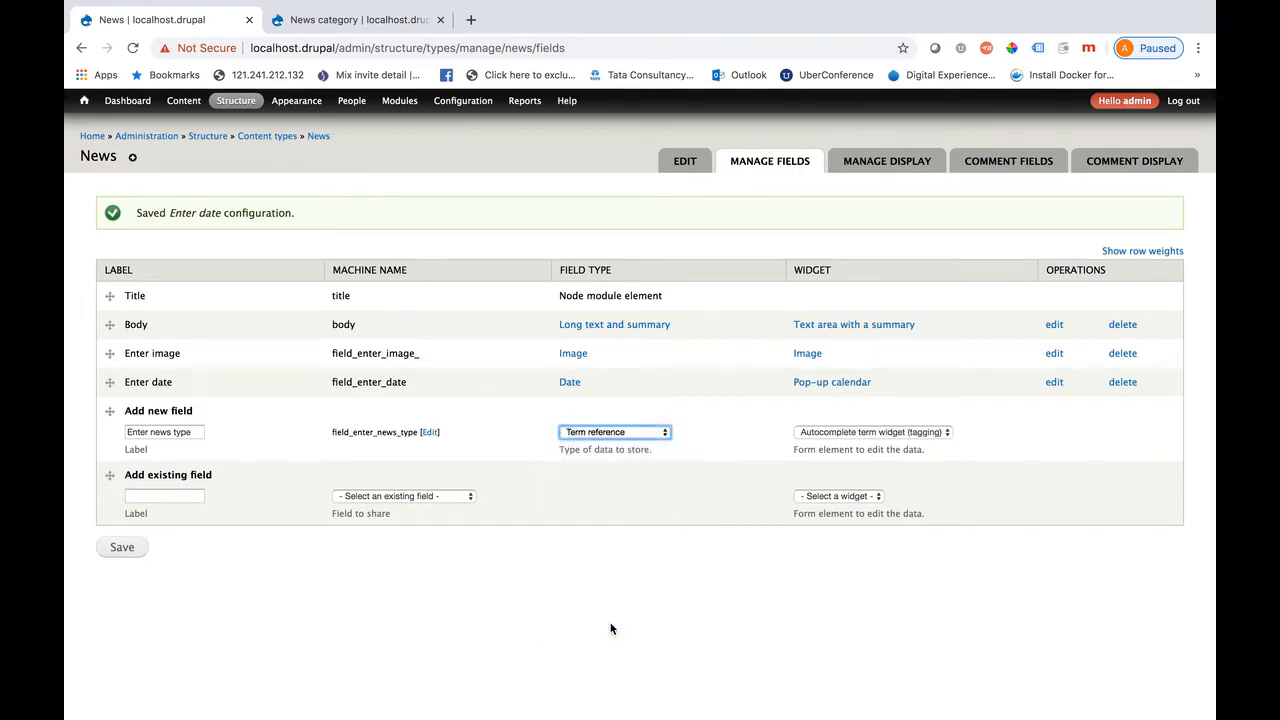
click(928, 433)
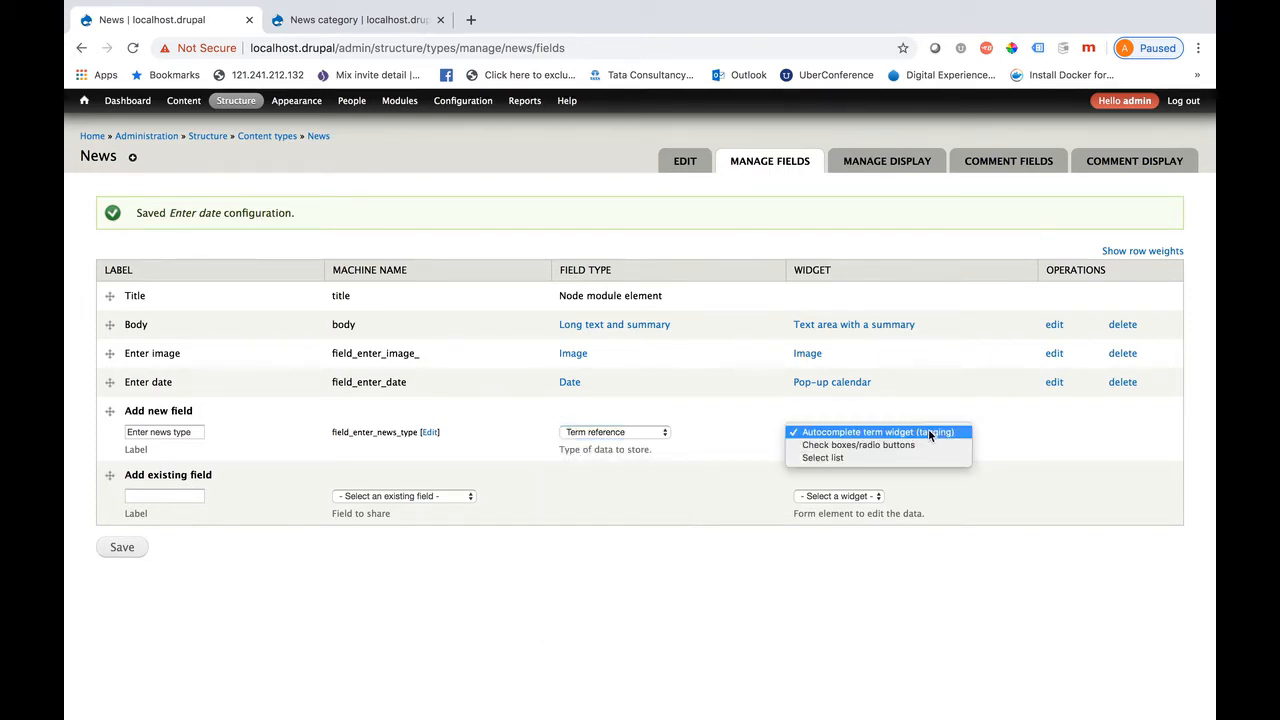
click(844, 457)
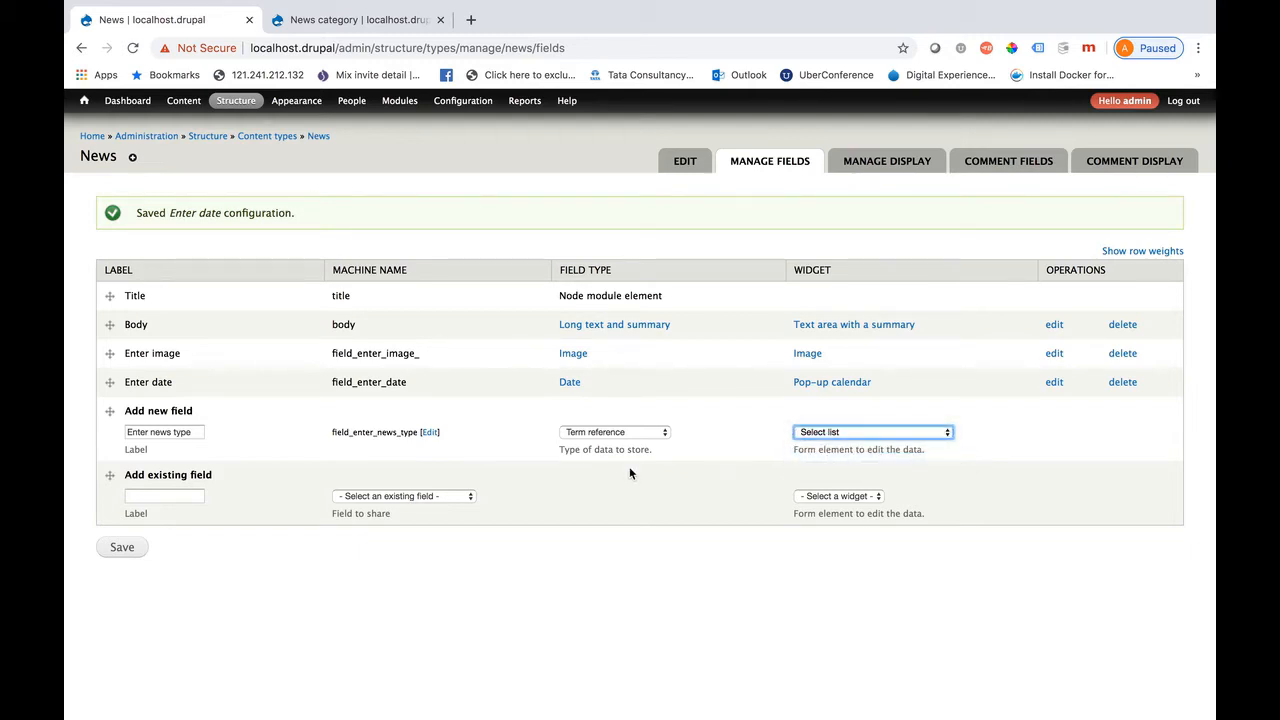
click(121, 549)
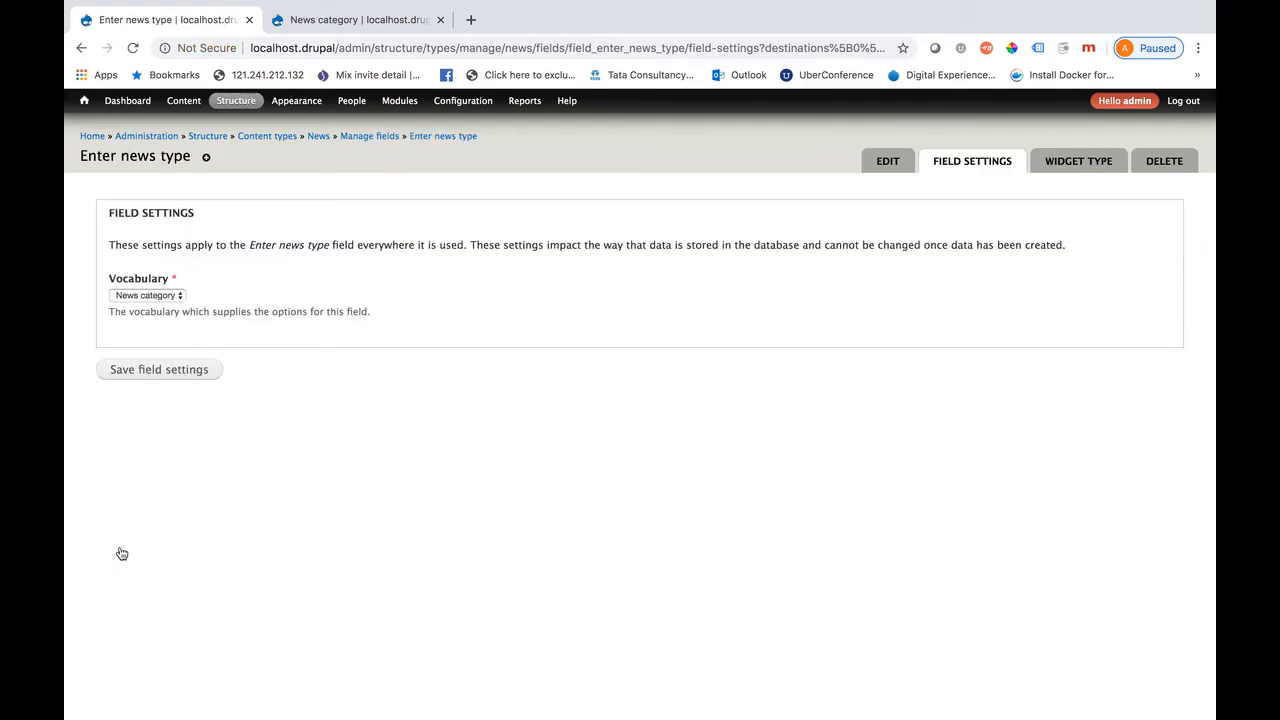
- Choose the News category vocabulary for the Enter news type field and save its field settings and News settings
click(173, 304)
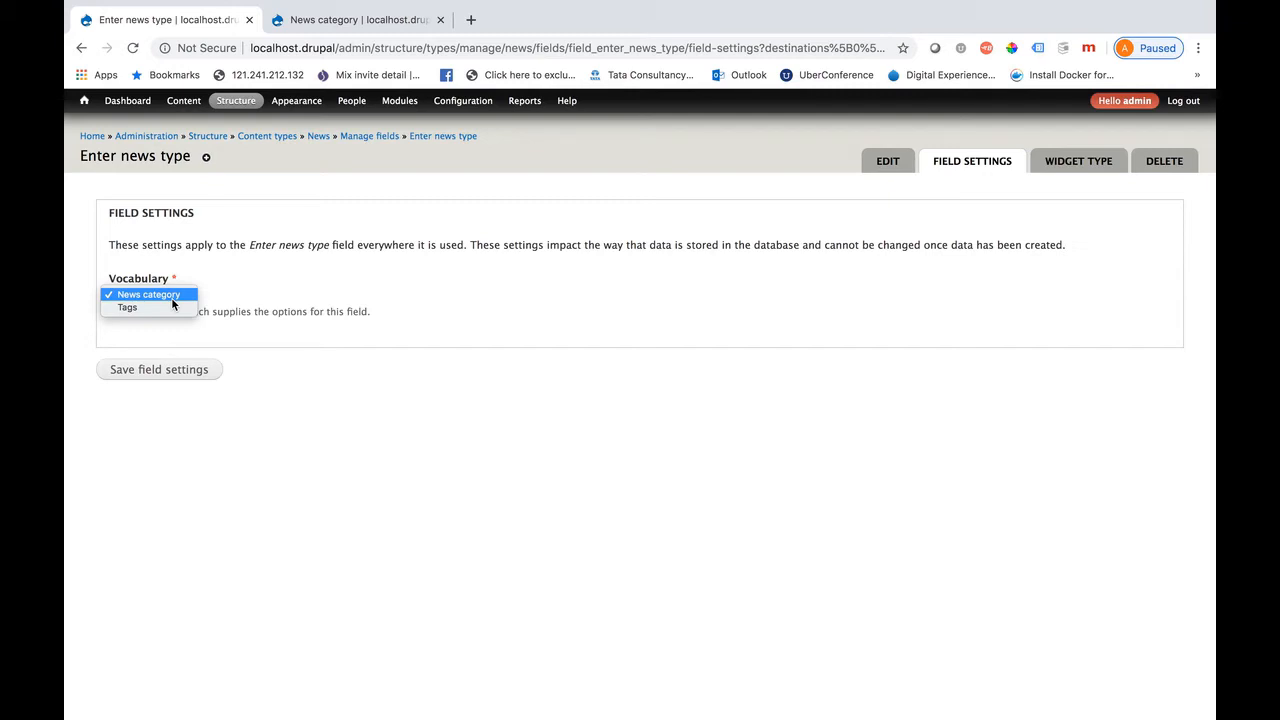
click(172, 299)
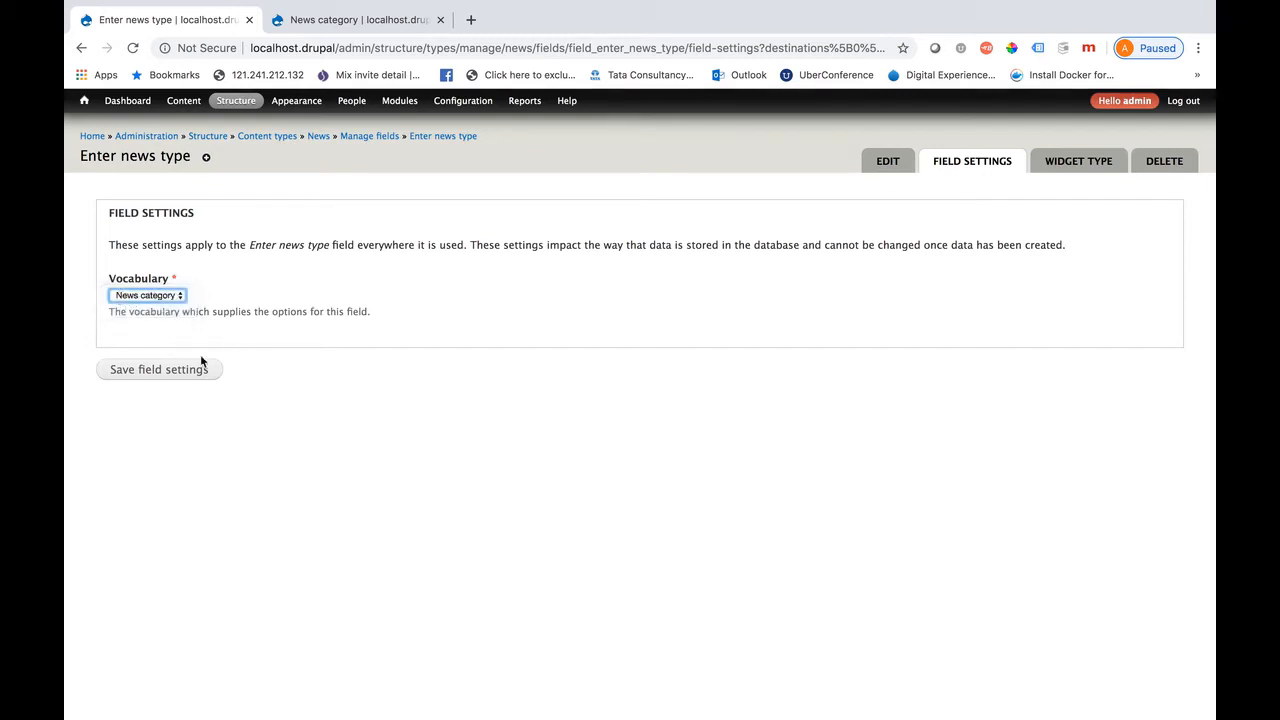
click(172, 370)
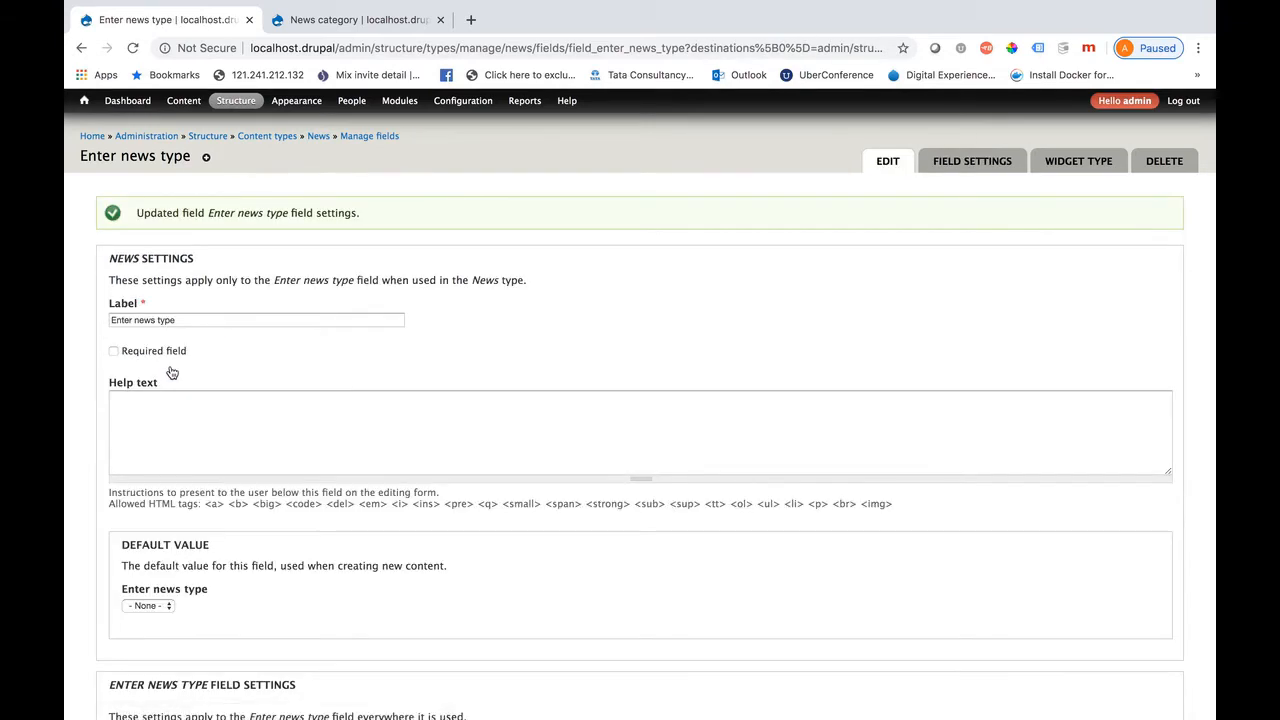
scroll(223, 462, down, 2)
scroll(223, 462, down, 4)
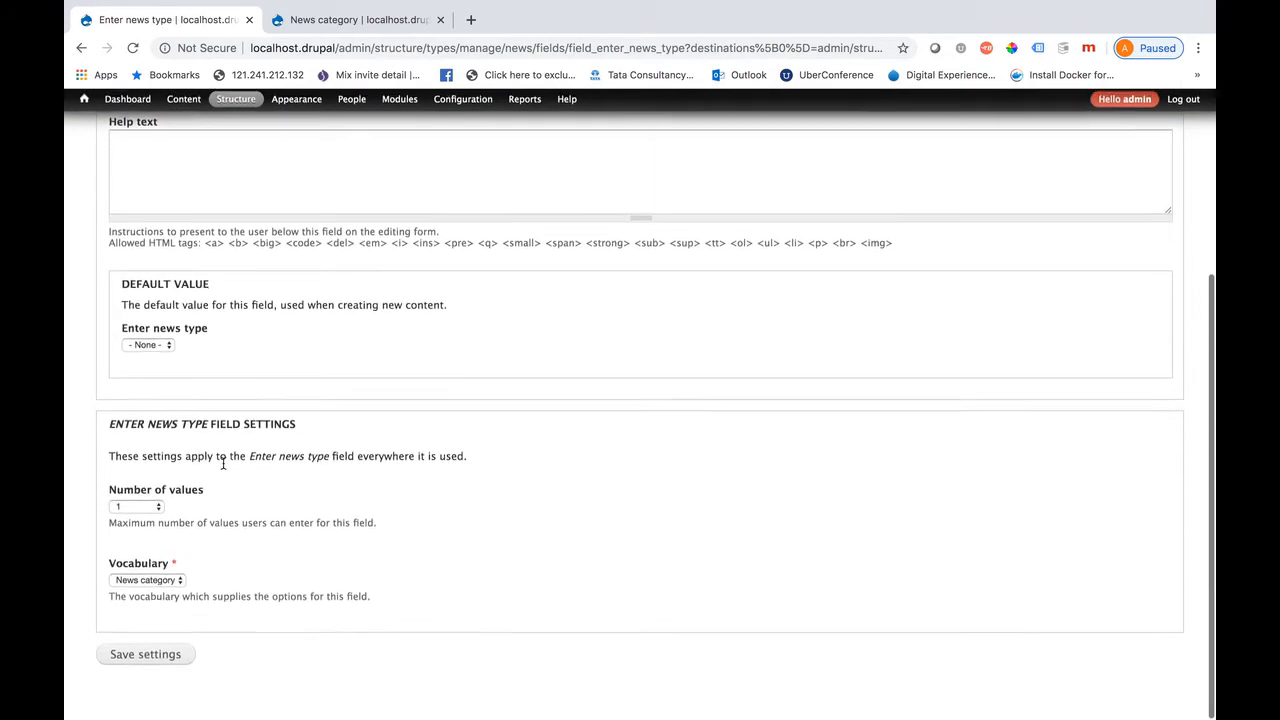
click(146, 656)
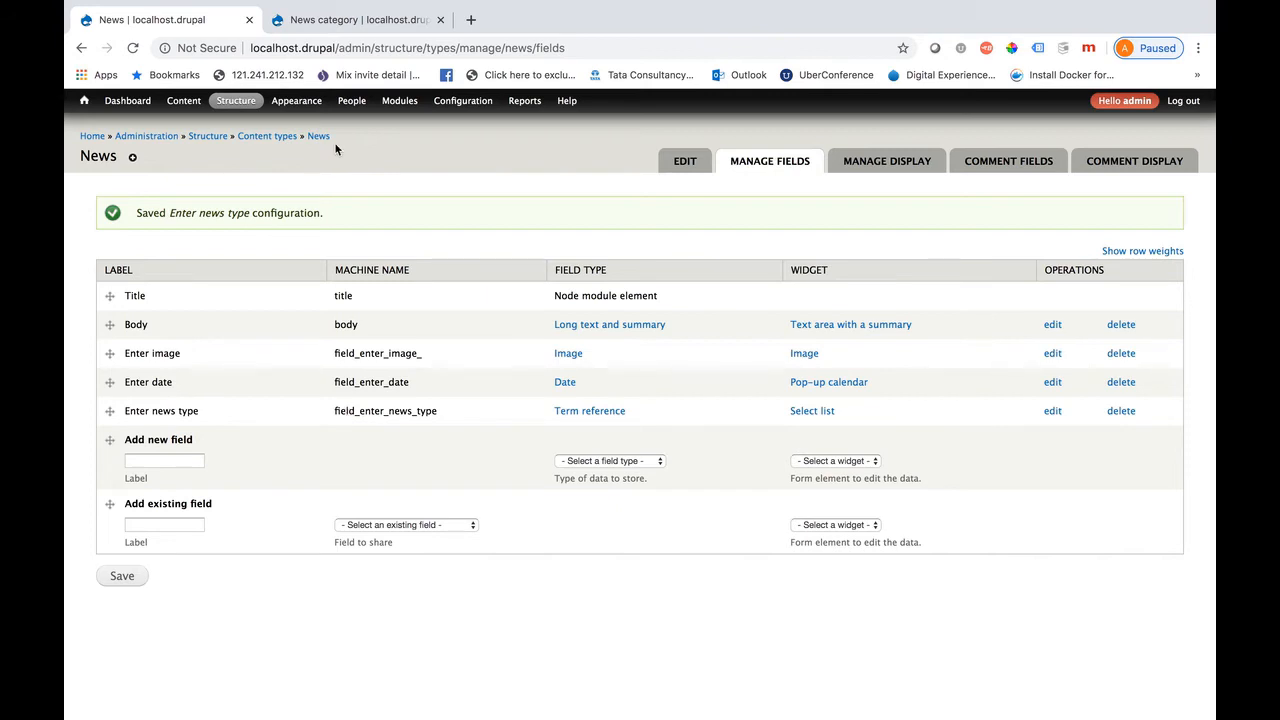
- Open the form for creating a News item and shrink its Body text area in width and height
mouse_move(186, 113)
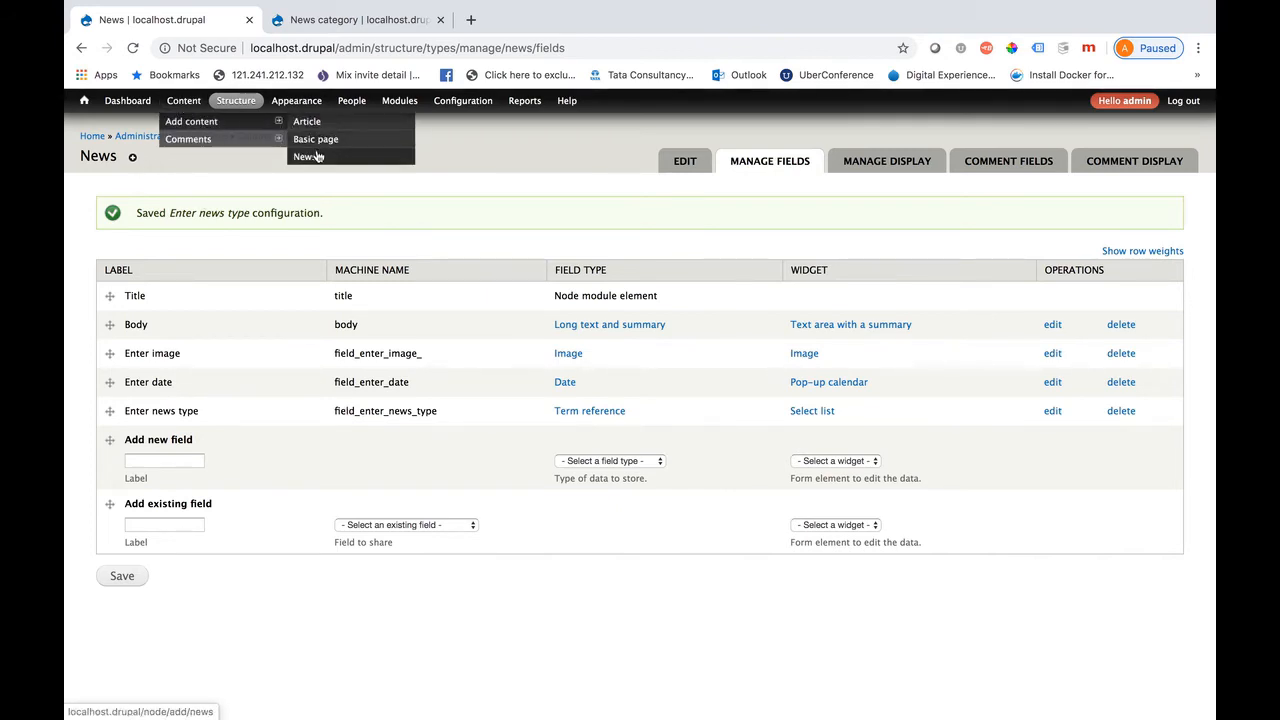
click(316, 156)
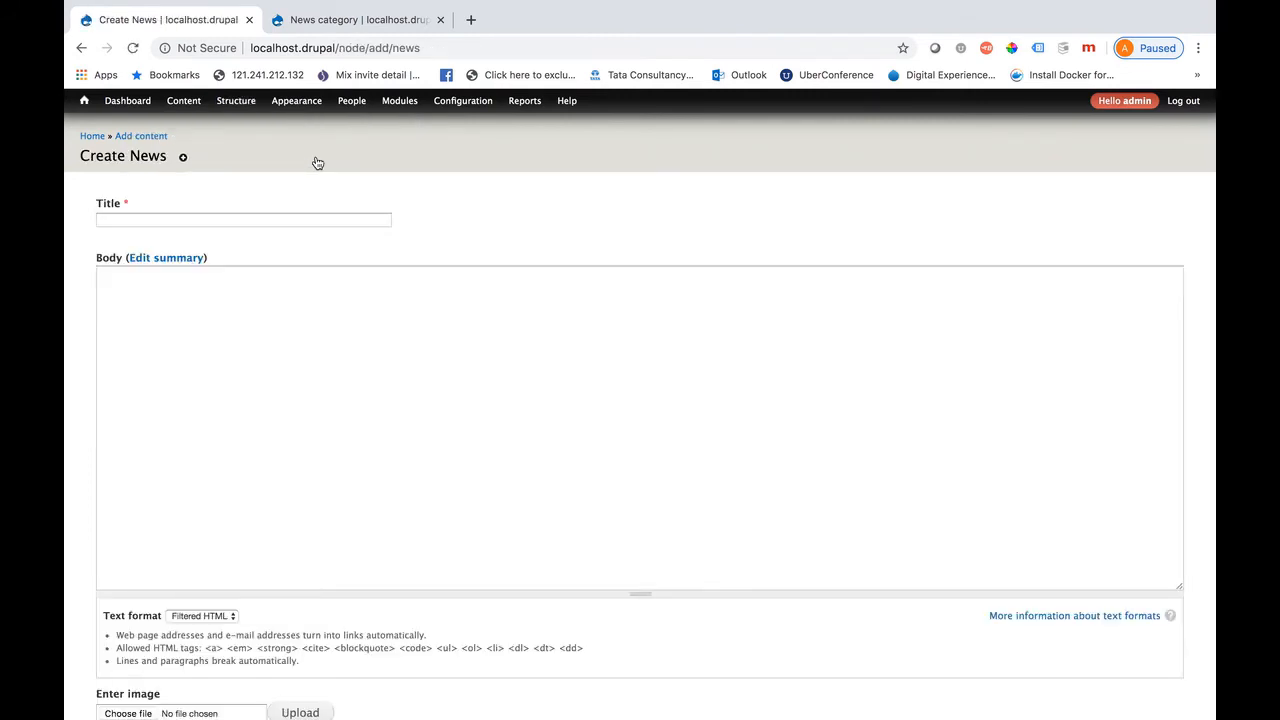
click(138, 217)
click(168, 469)
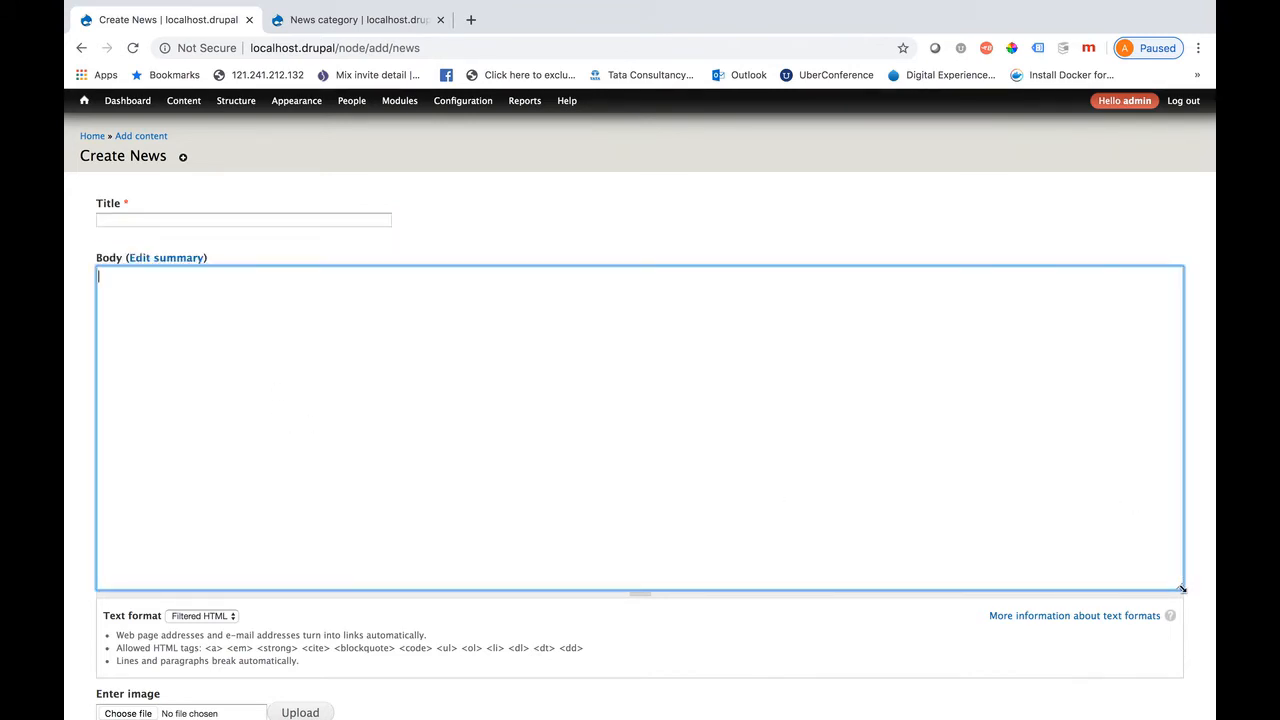
drag(1182, 589, 973, 446)
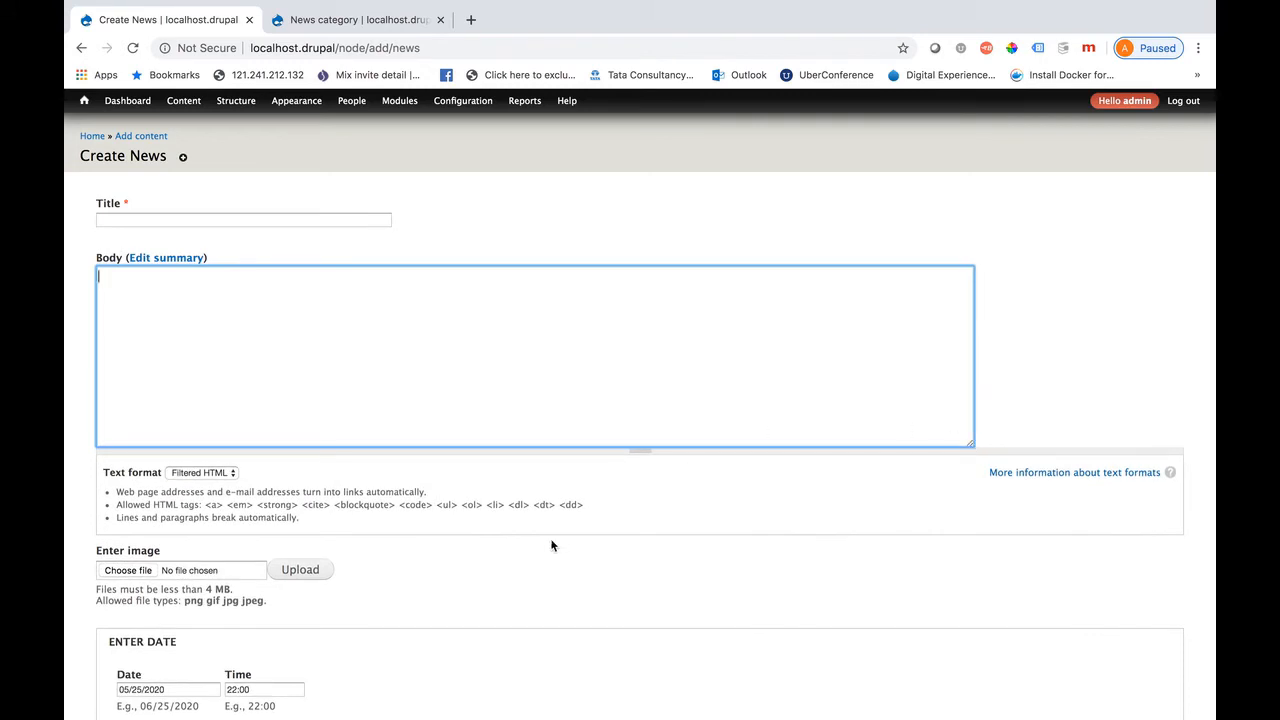
- Review the image and date fields on the Create News form and inspect the choices offered for the news type
scroll(551, 545, down, 5)
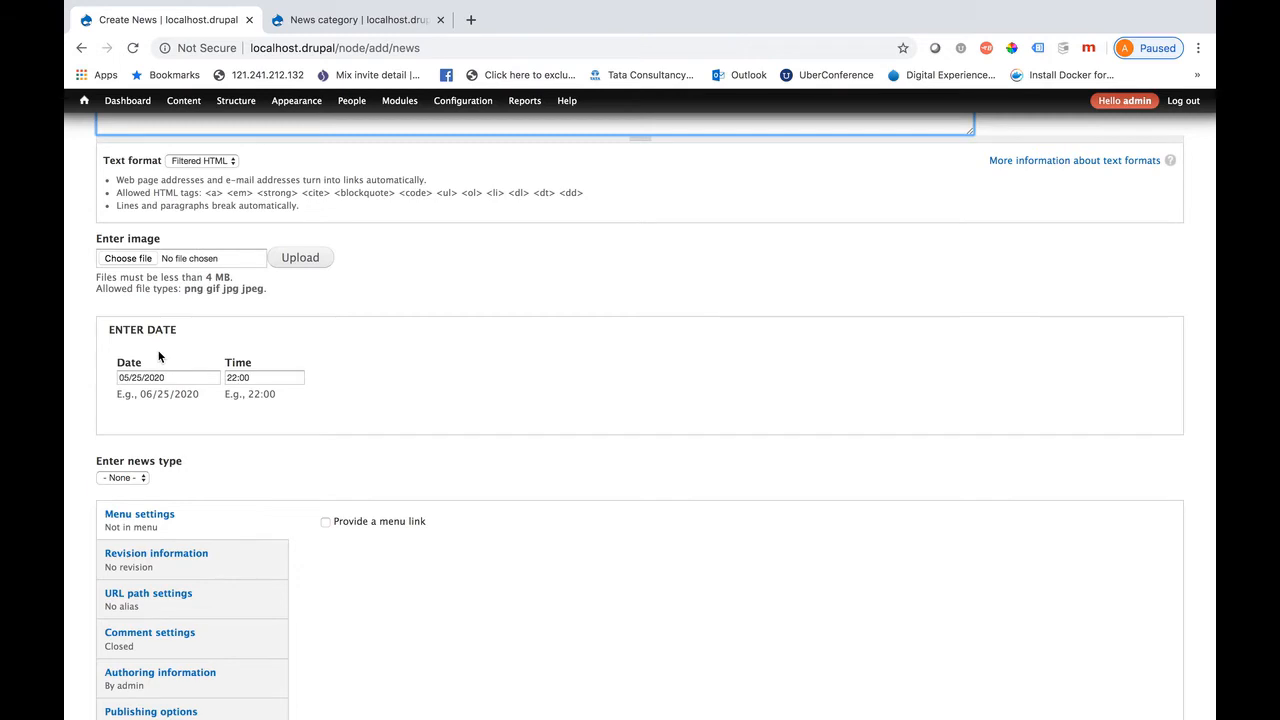
scroll(158, 356, up, 2)
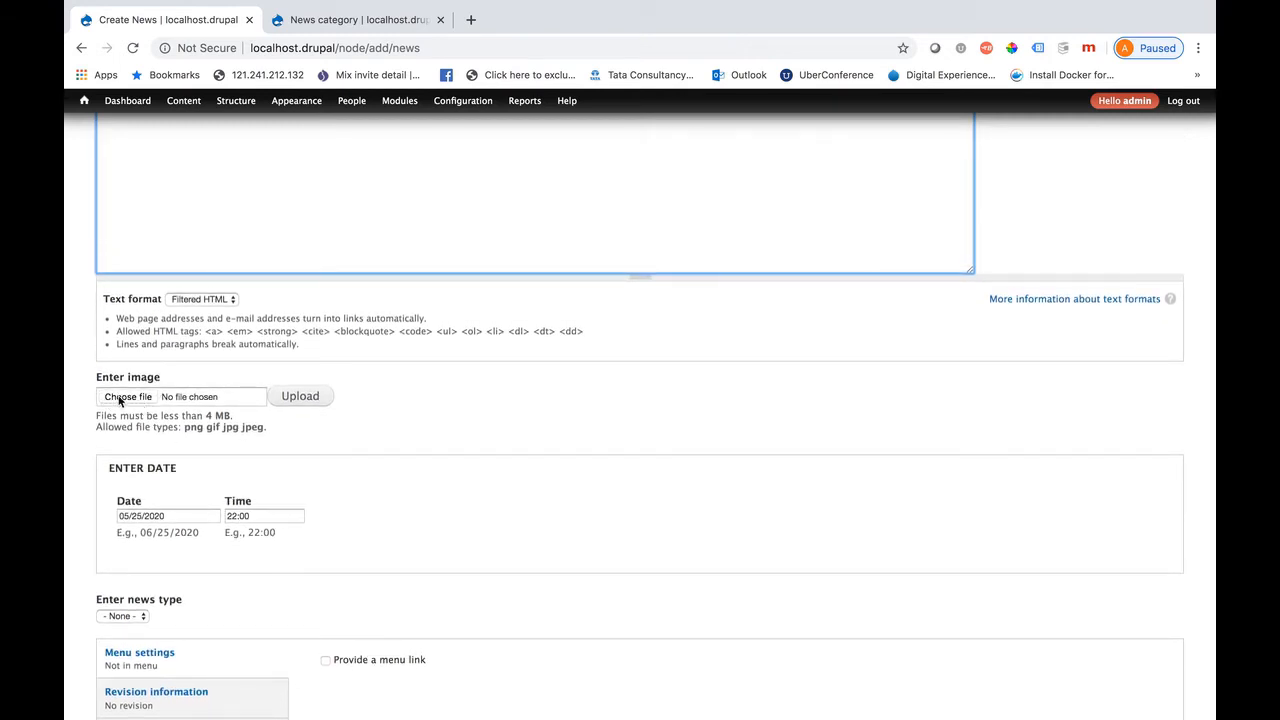
scroll(196, 465, down, 1)
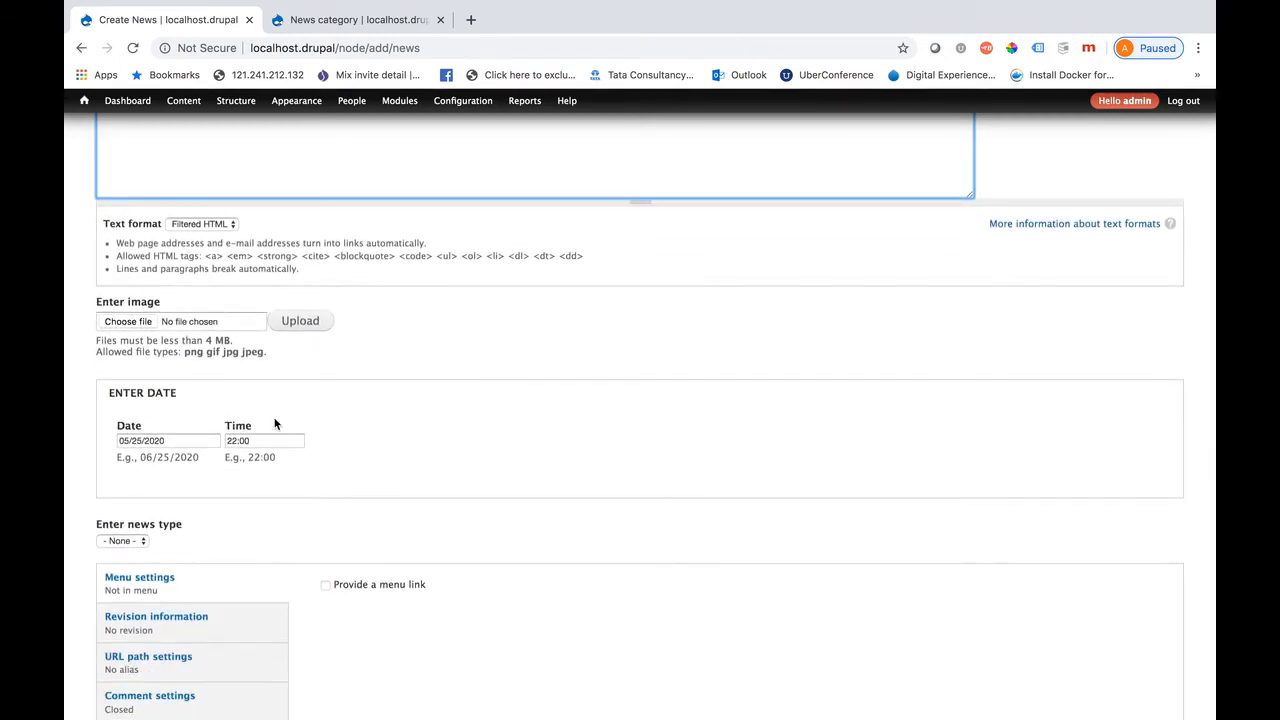
scroll(275, 424, down, 2)
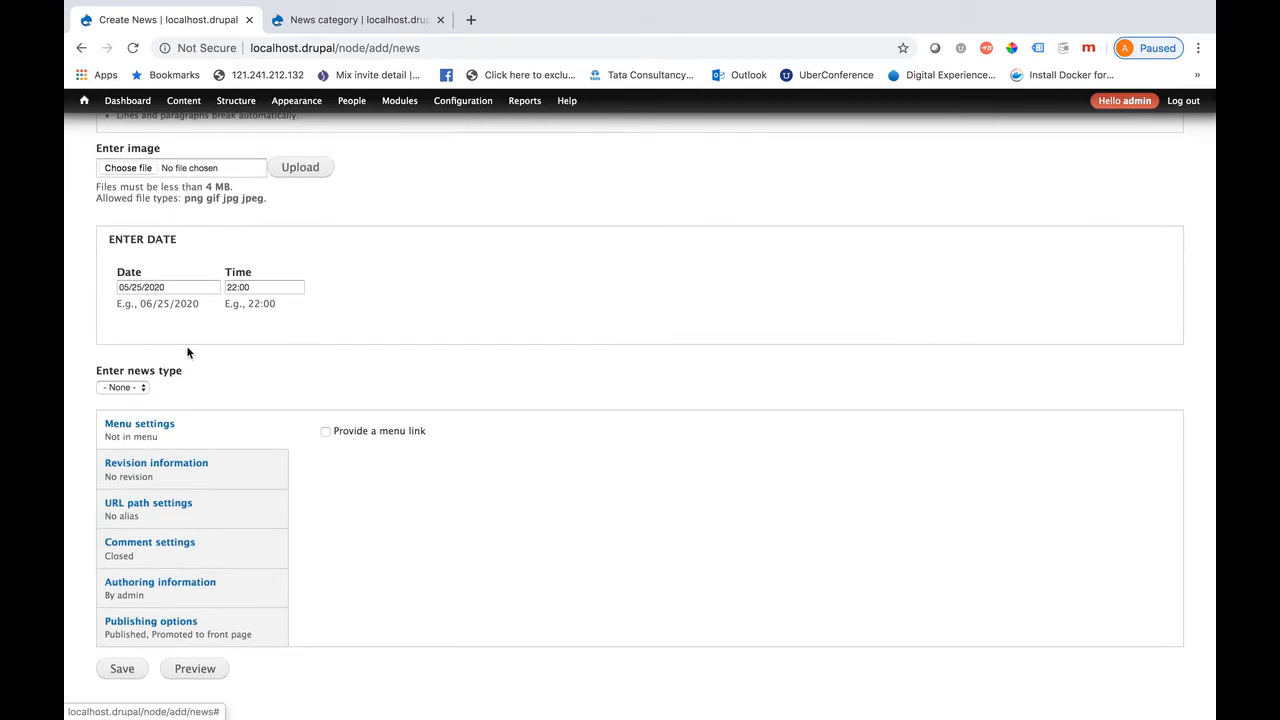
click(122, 388)
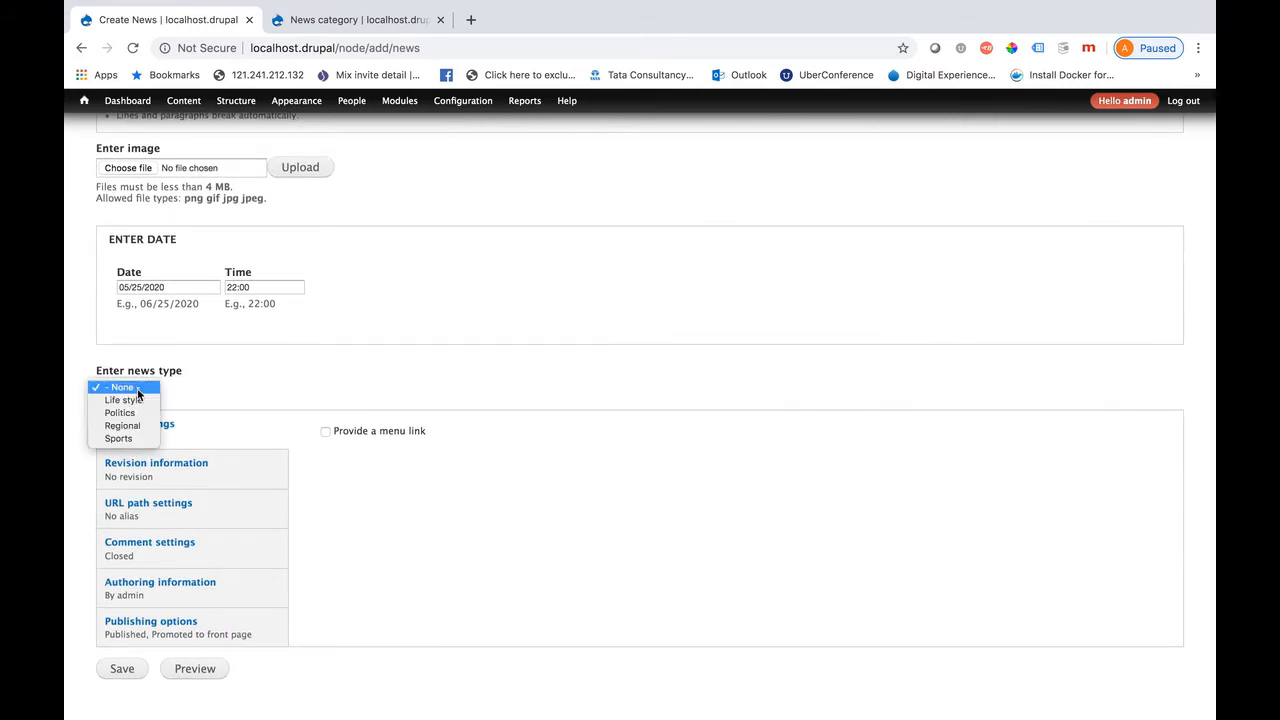
click(262, 366)
scroll(397, 320, up, 5)
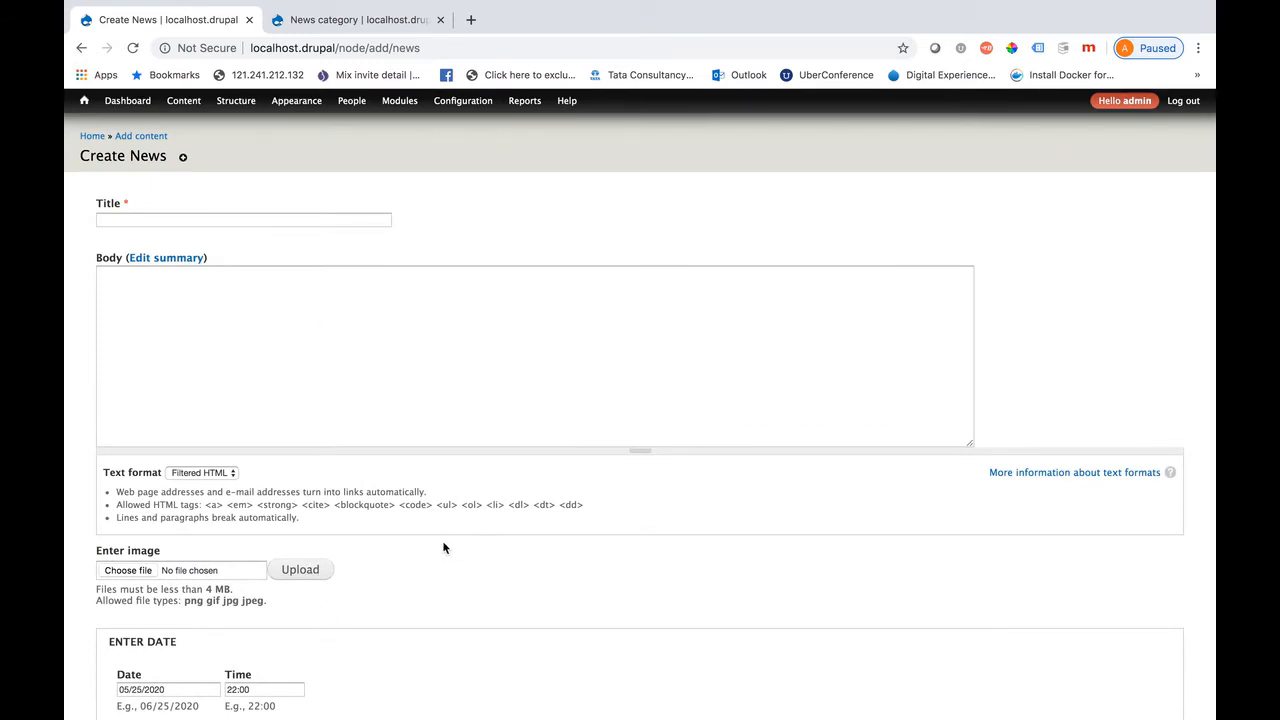
- Reorder the News content type's fields so Enter date, Enter news type and Enter image follow Body in that order, and save
mouse_move(236, 101)
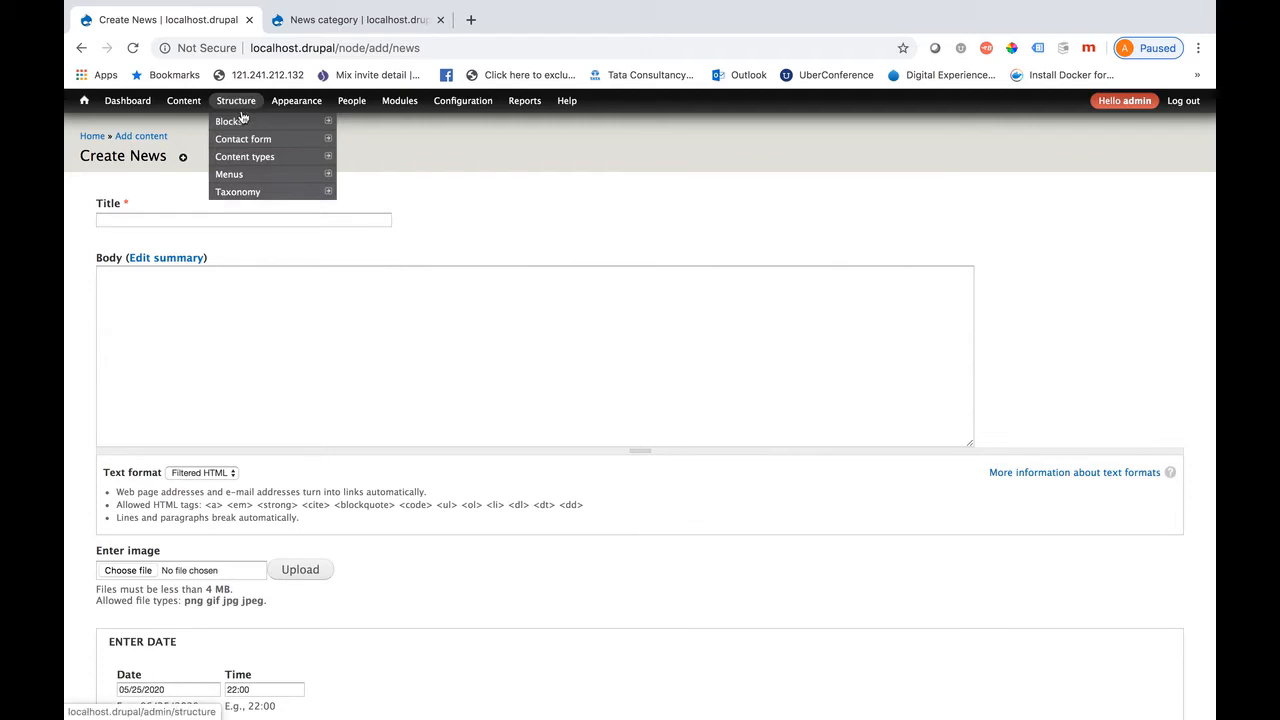
mouse_move(266, 156)
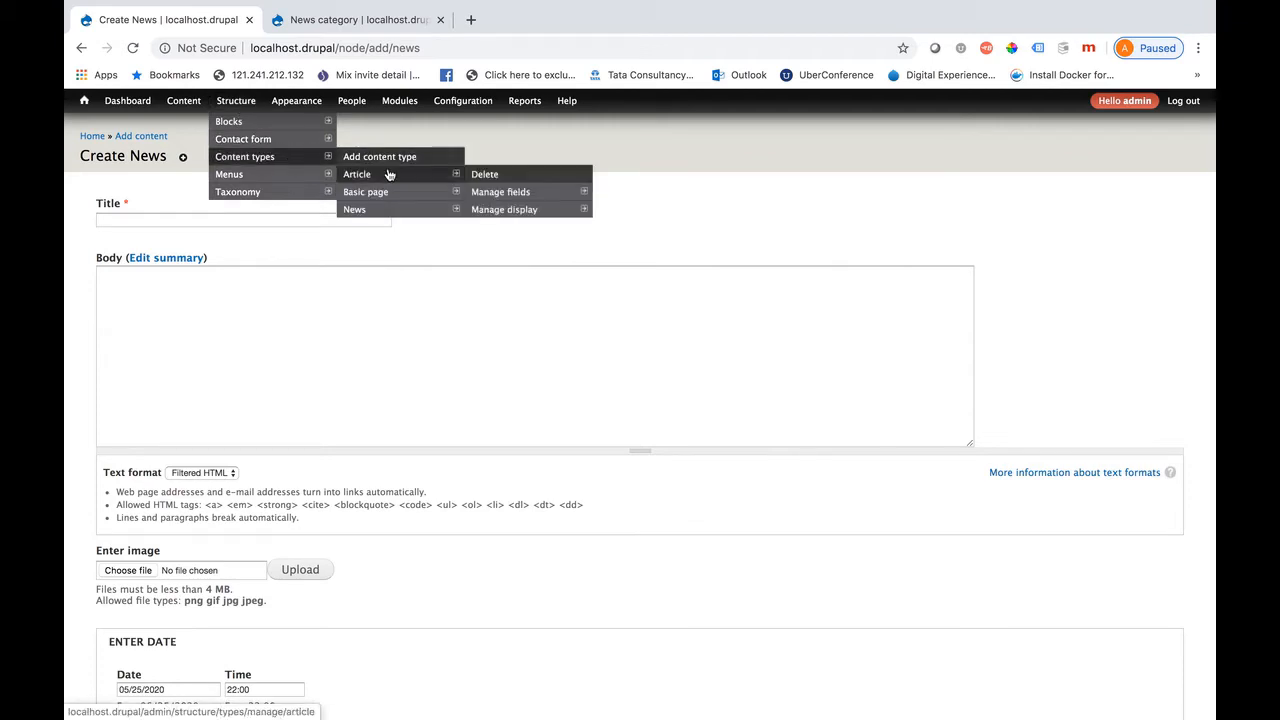
click(376, 211)
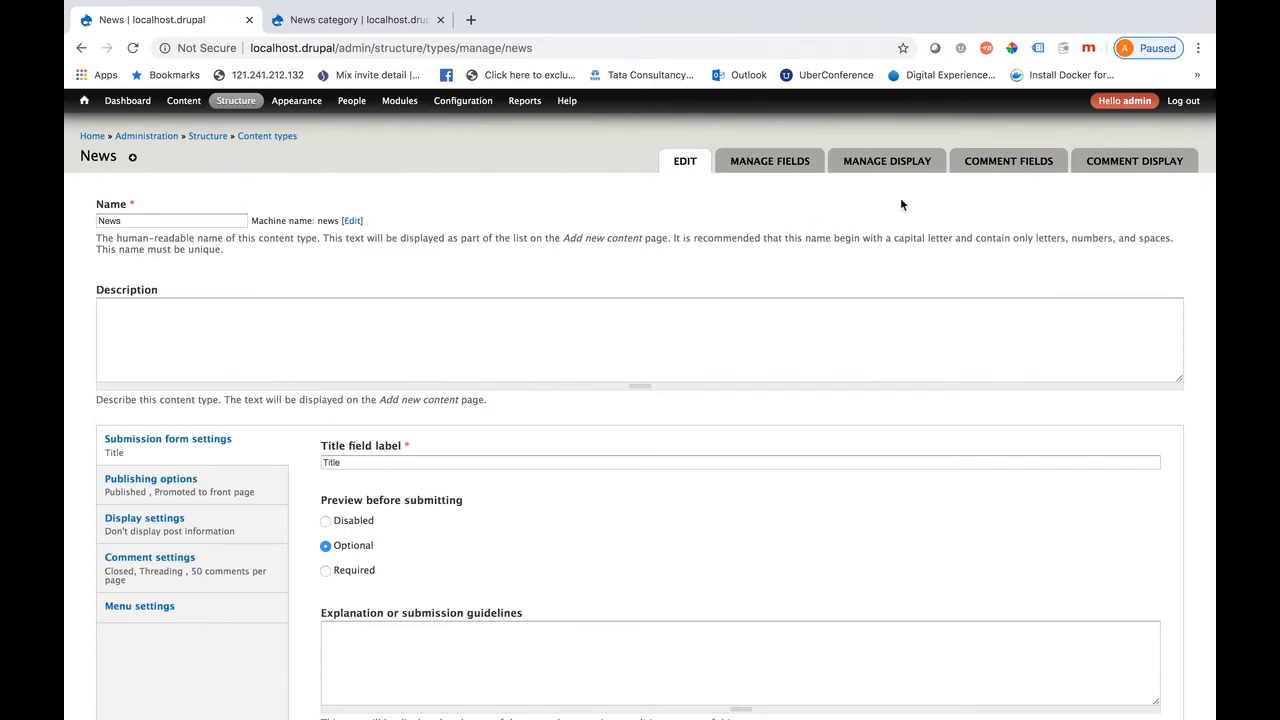
click(794, 163)
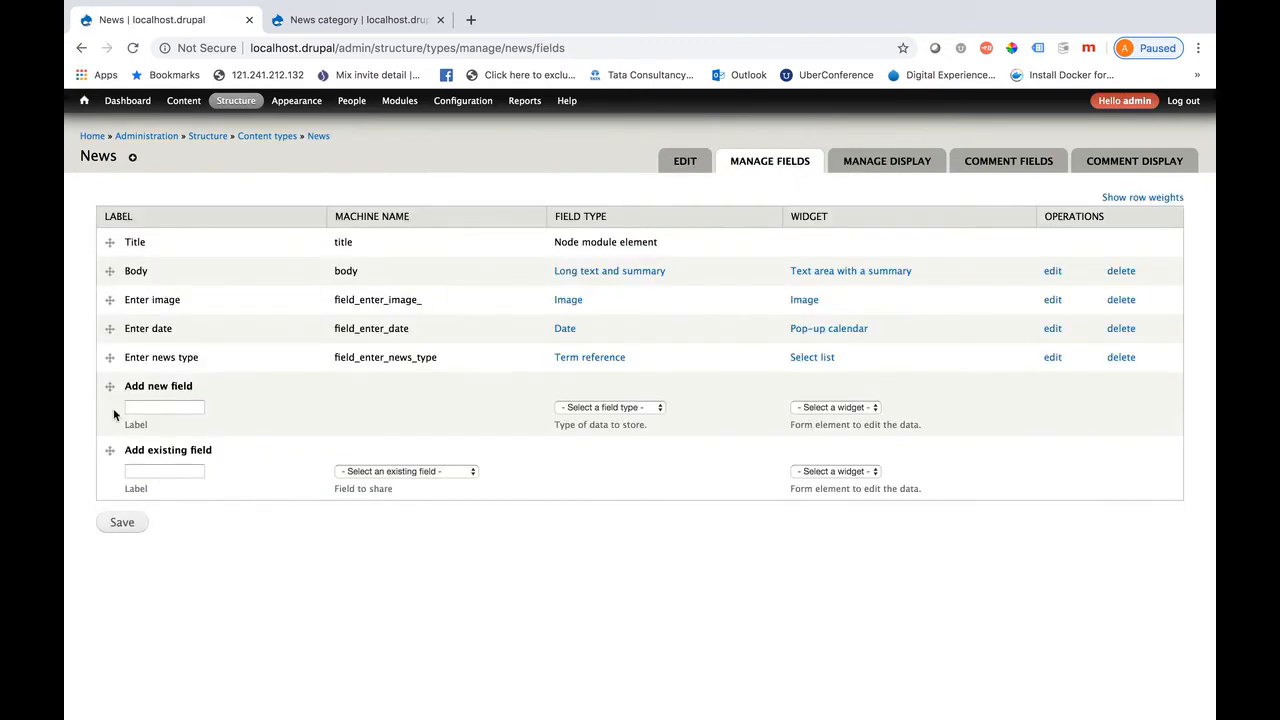
click(111, 357)
drag(111, 357, 110, 307)
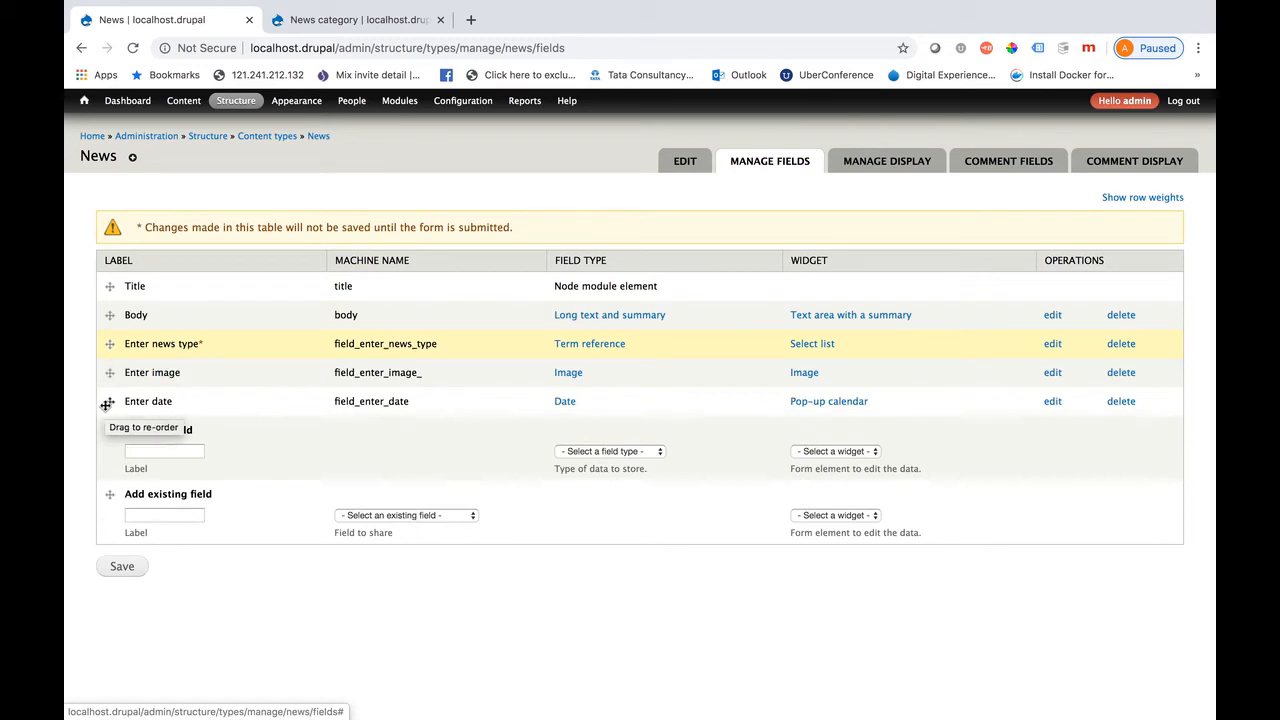
drag(108, 401, 110, 343)
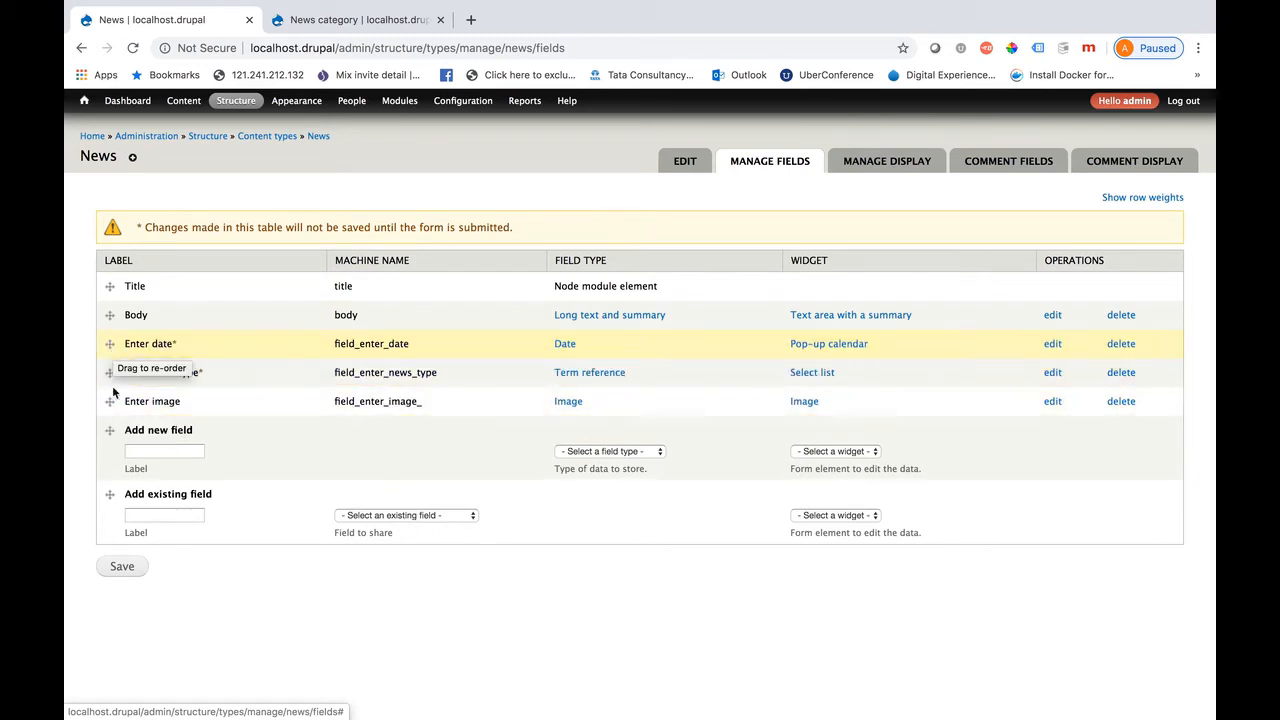
click(122, 567)
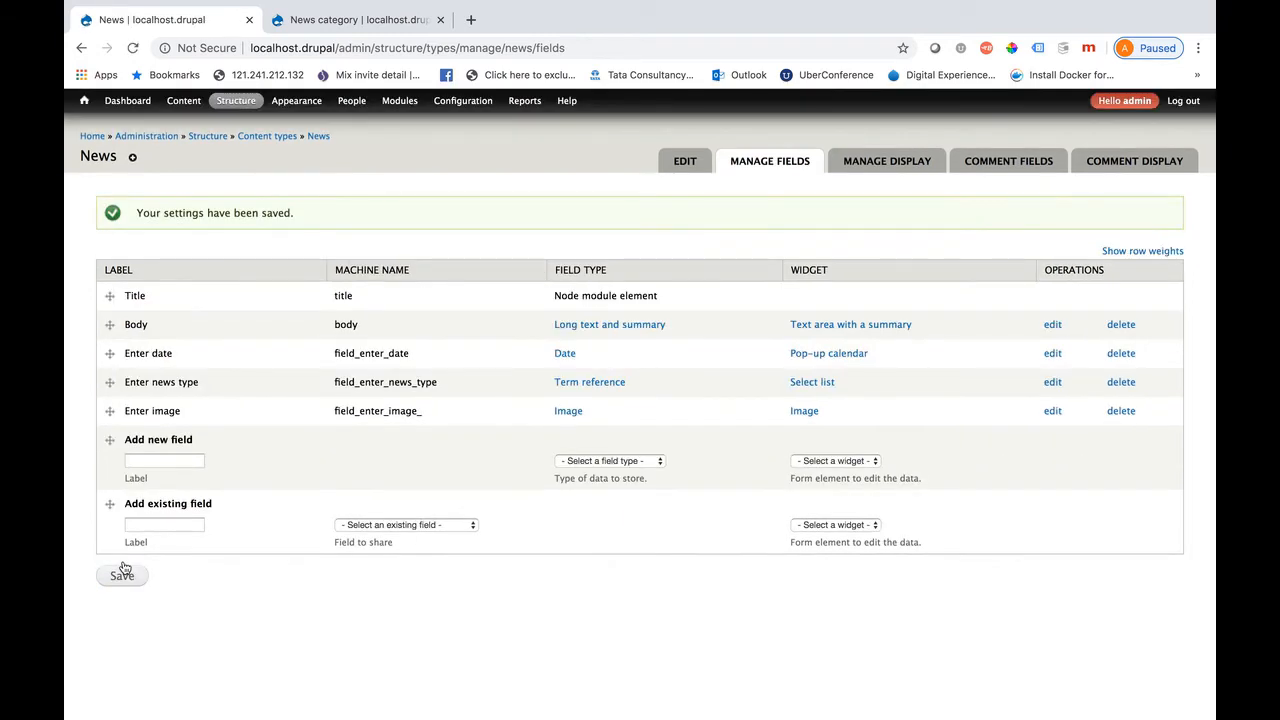
- Open the form for creating a News item and check its field order and the news type choices
mouse_move(190, 107)
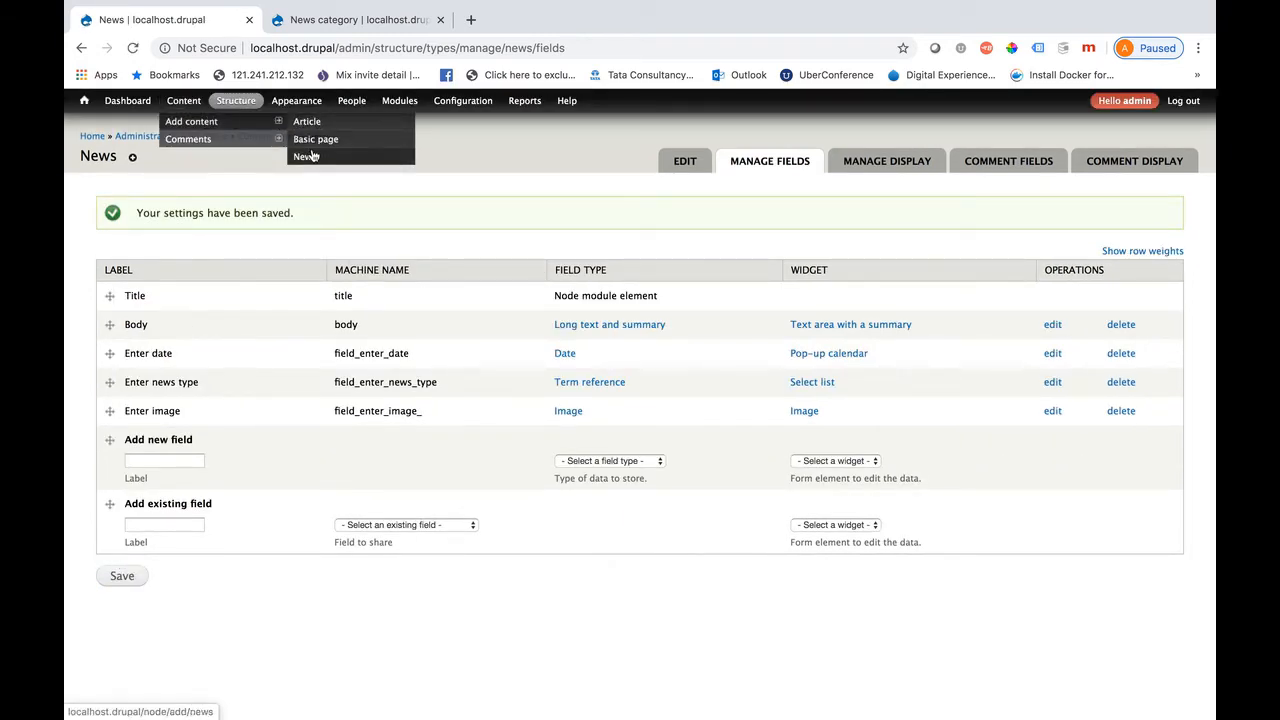
click(305, 158)
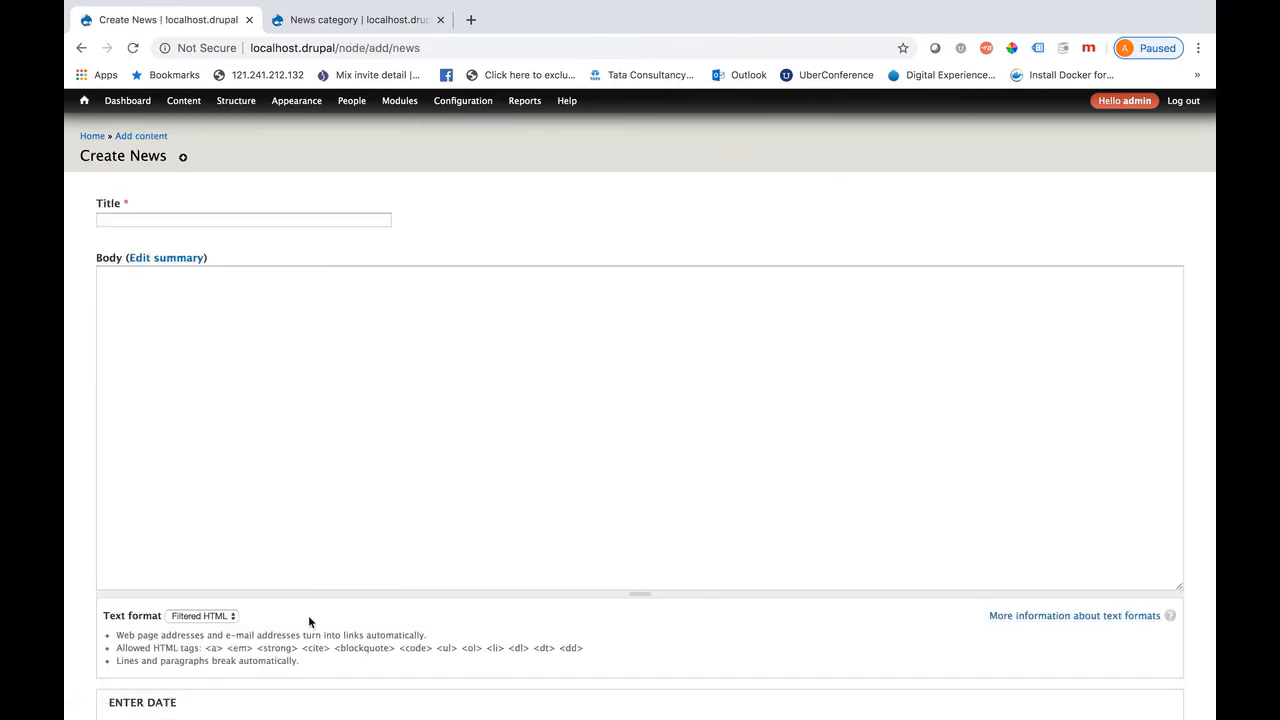
scroll(308, 615, down, 10)
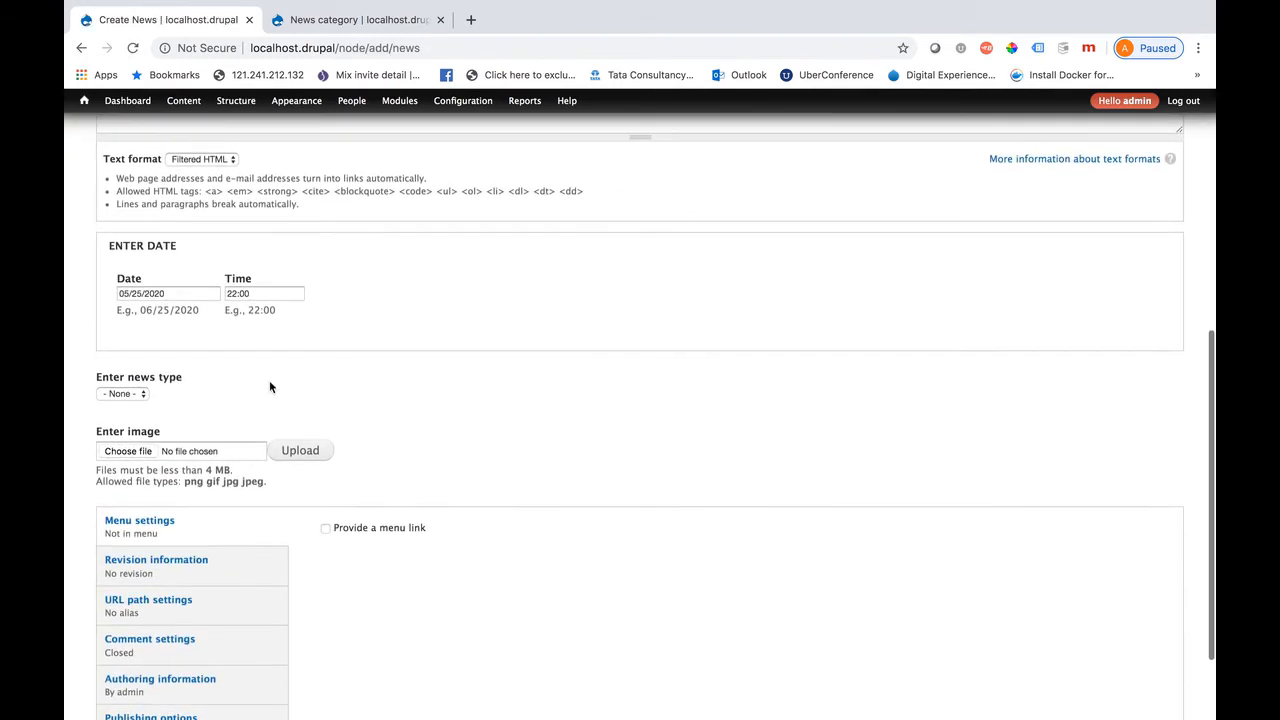
click(137, 396)
click(211, 388)
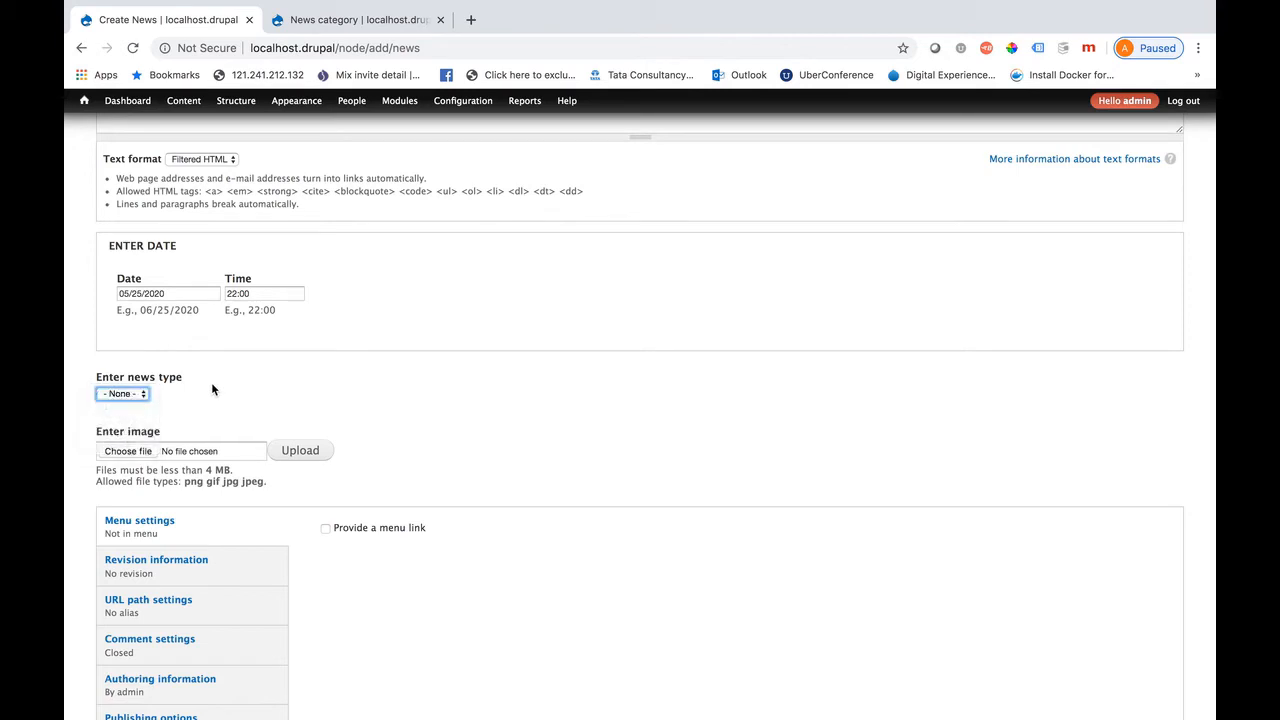
scroll(262, 398, up, 10)
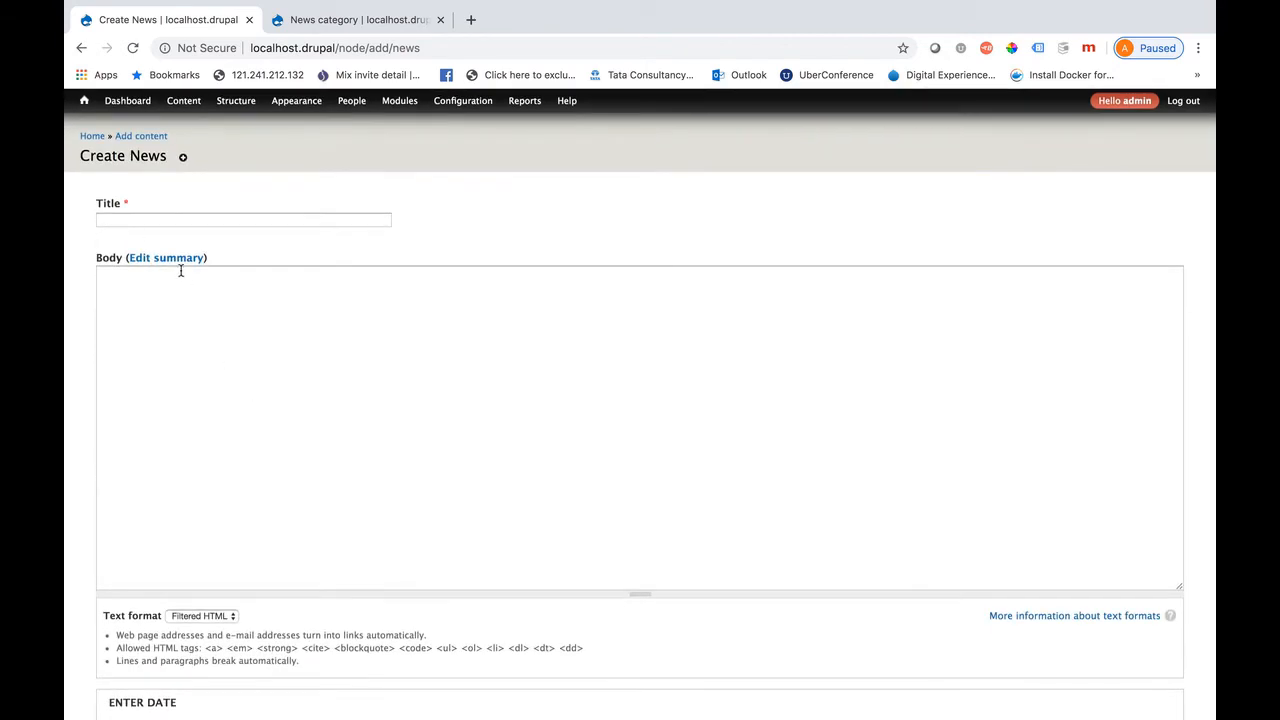
- Title the news item "News 1" and enter "test description for this content" as its body text
click(132, 220)
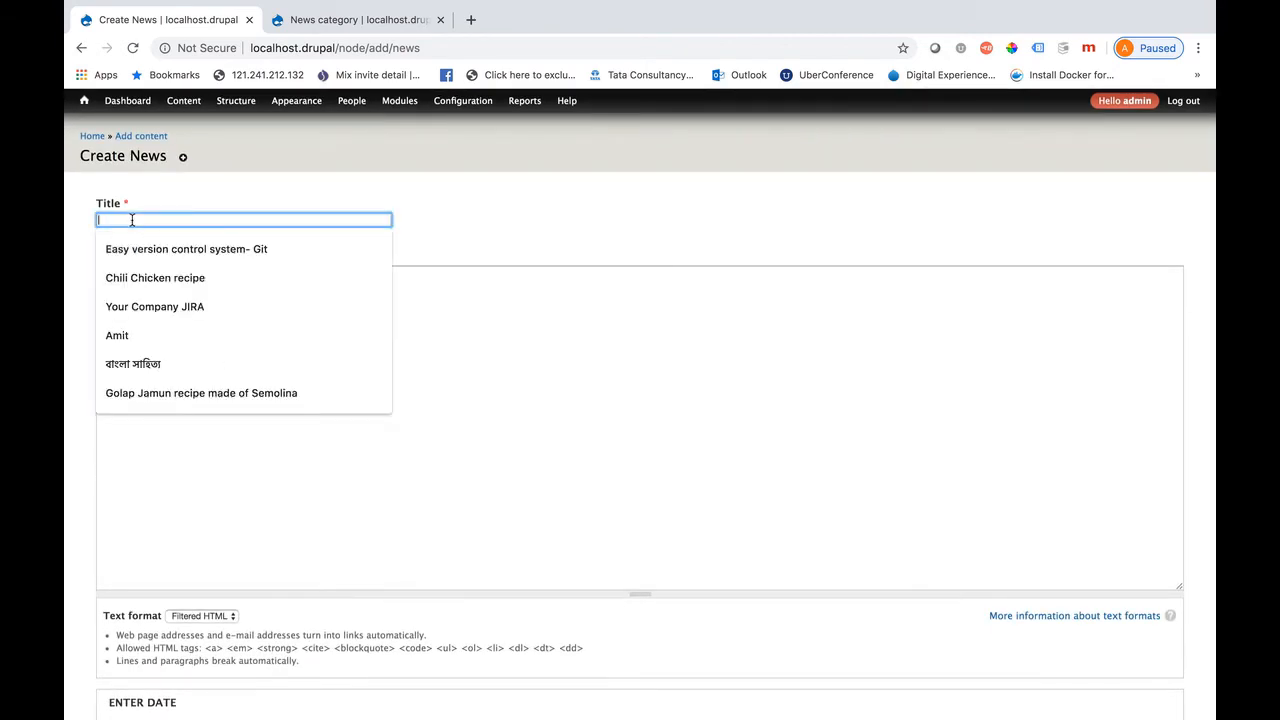
text(Nes)
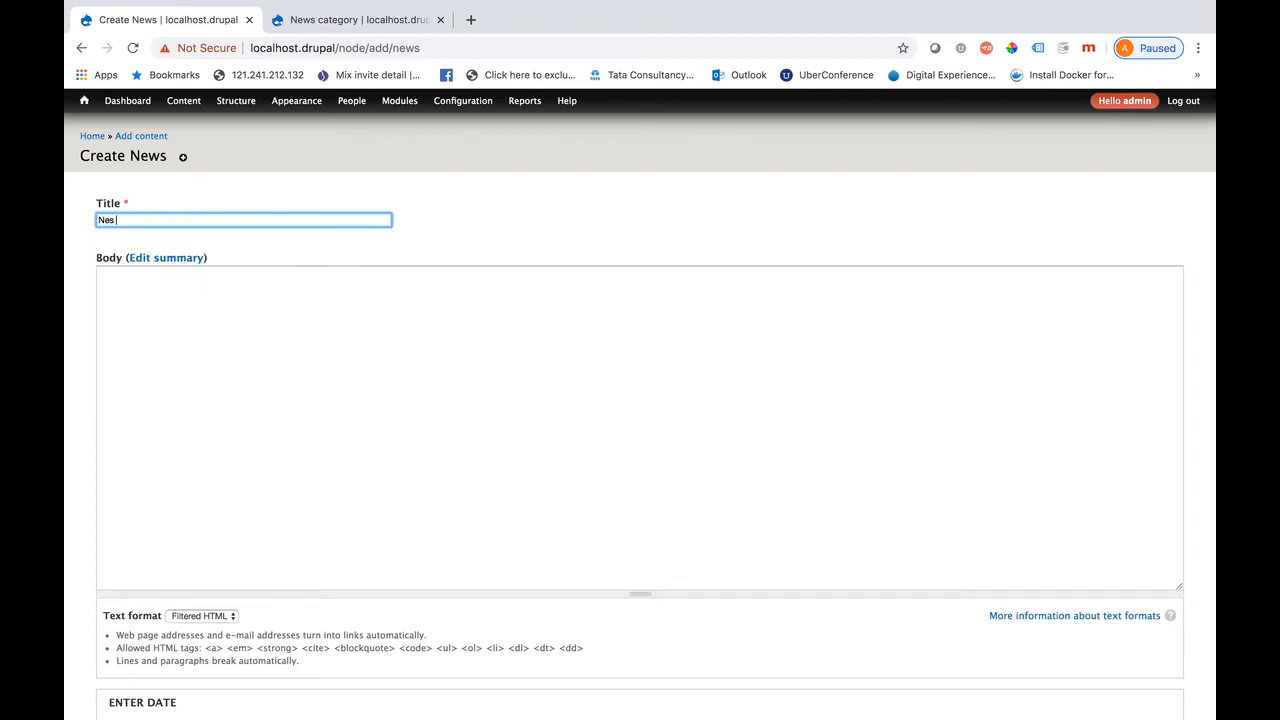
key(BackSpace)
text(ws 1)
click(126, 277)
text(t)
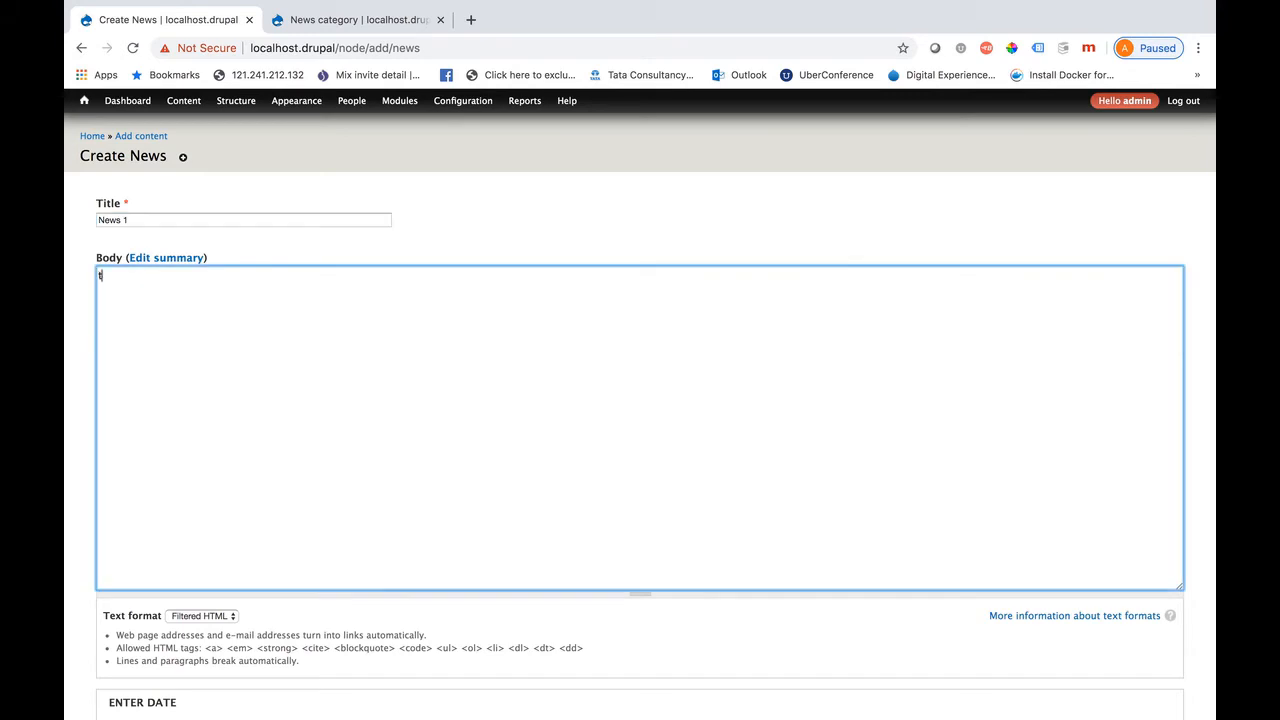
text(est descrtion for this content)
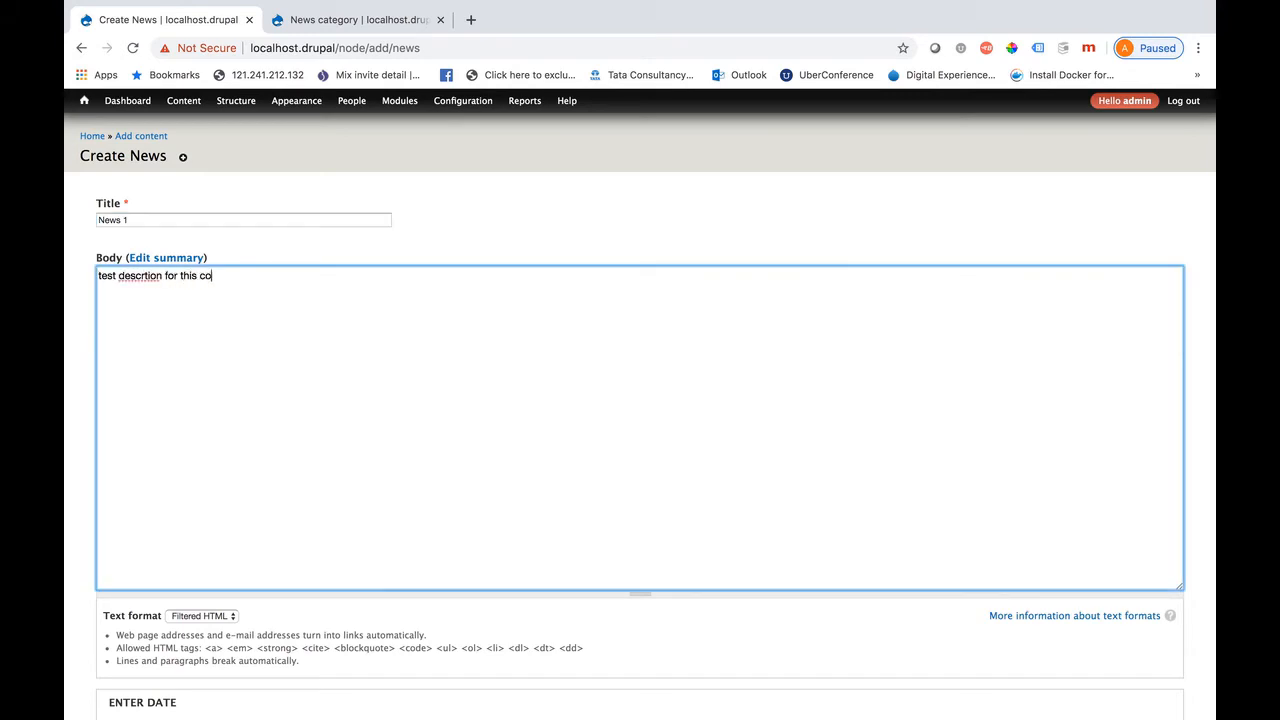
double_click(133, 275)
text(description)
- Set the body's text format to Full HTML and the news item's date to 05/26/2020
scroll(170, 372, down, 3)
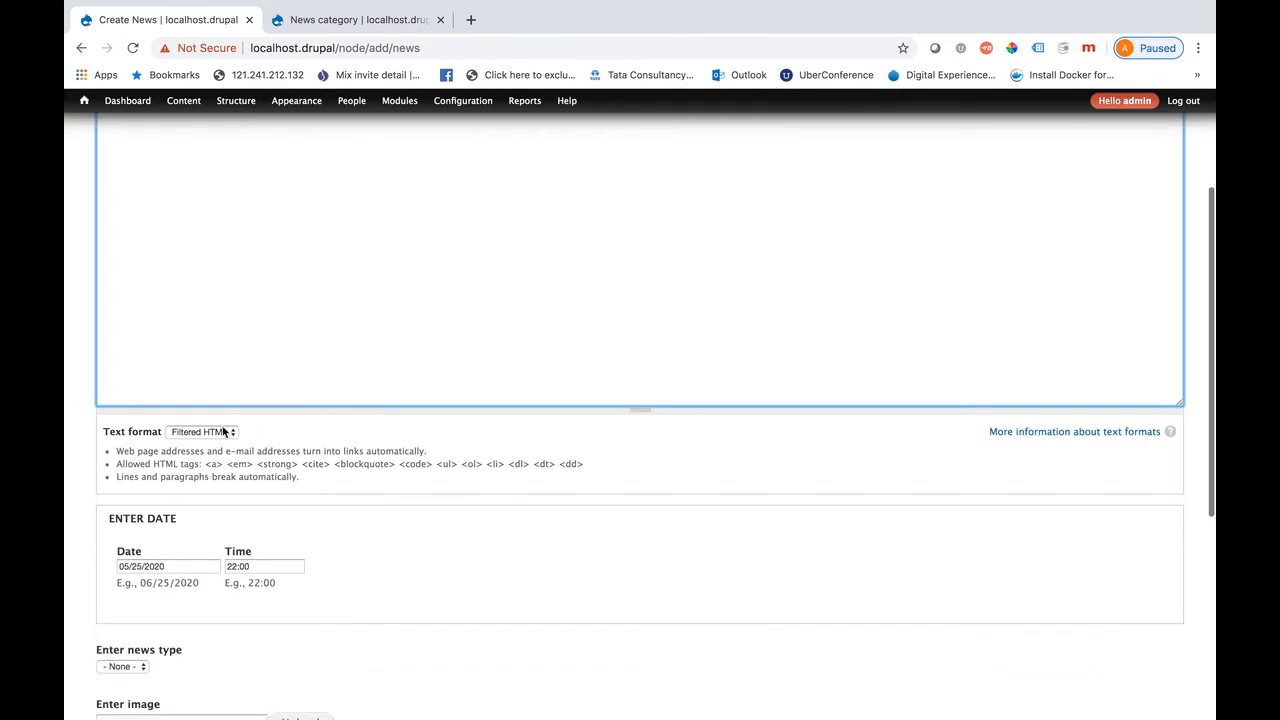
click(210, 432)
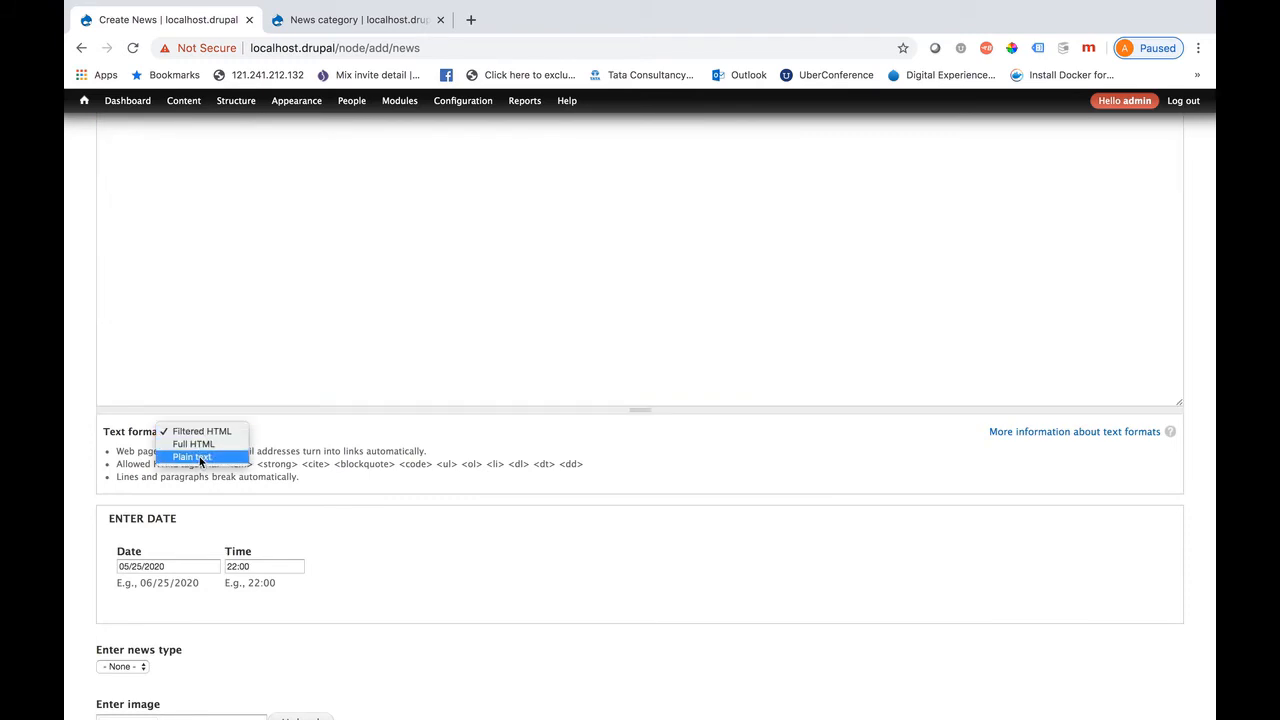
click(200, 444)
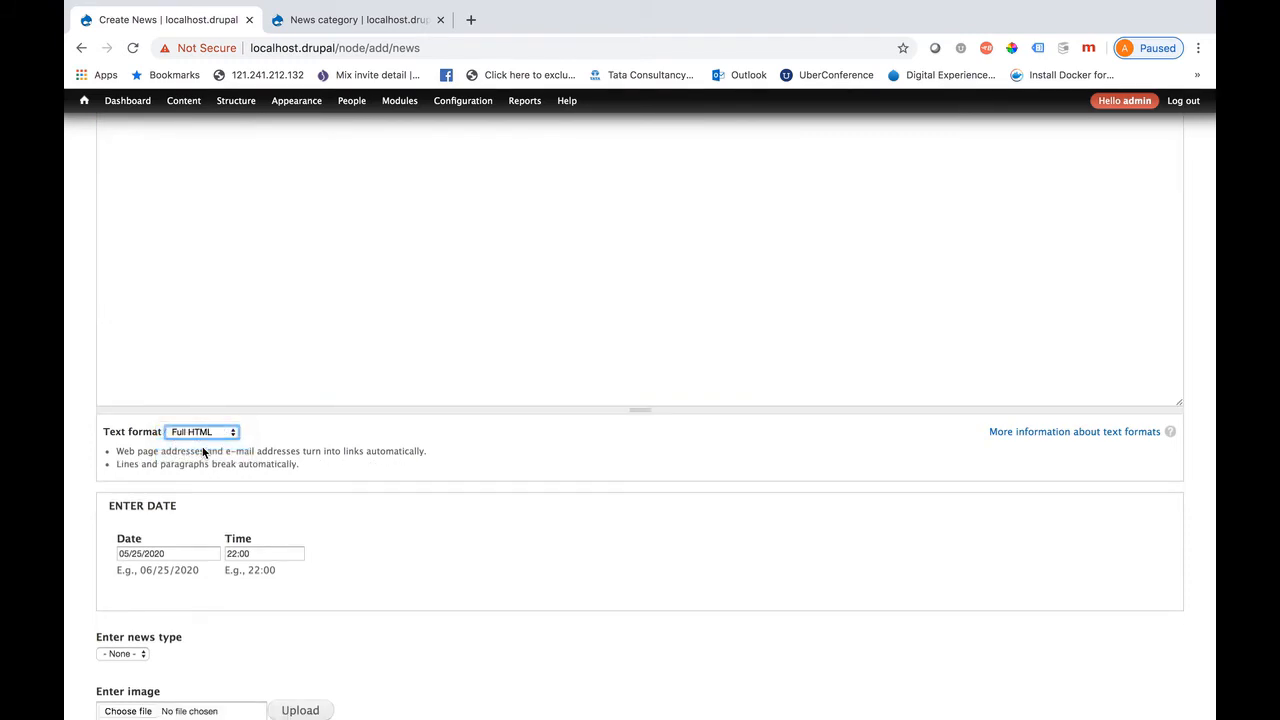
scroll(236, 490, down, 3)
click(196, 430)
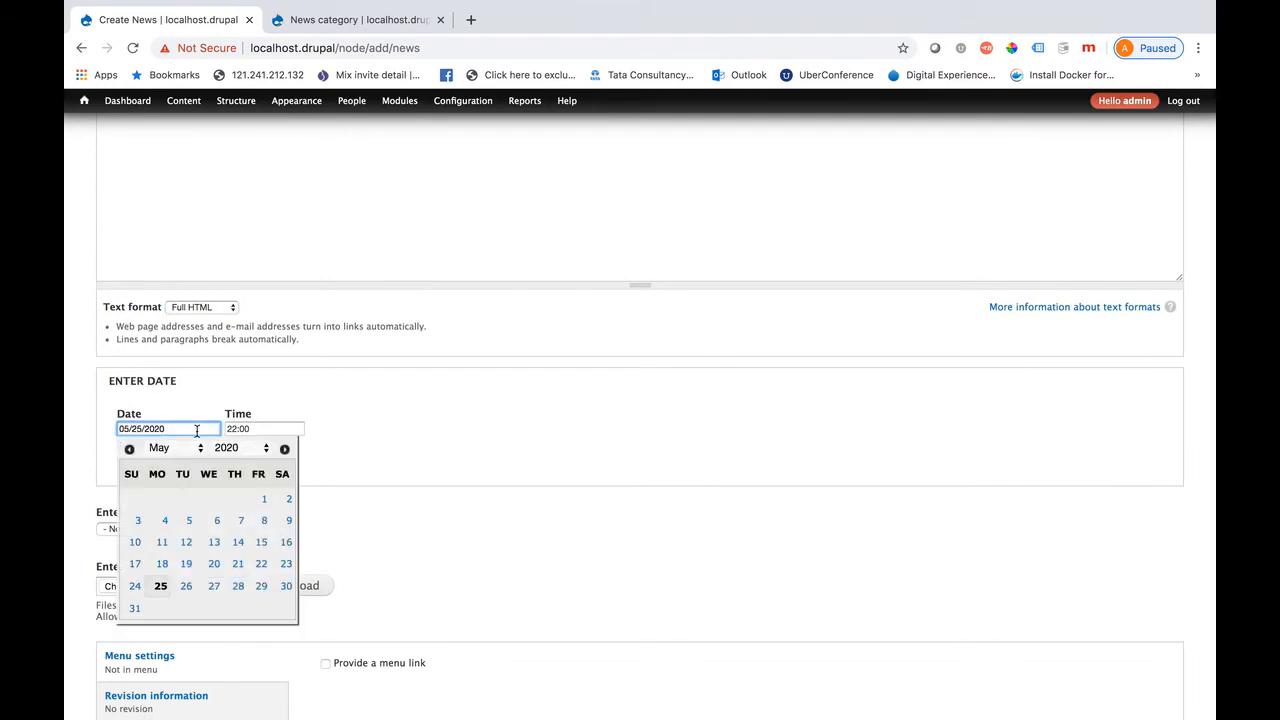
click(187, 590)
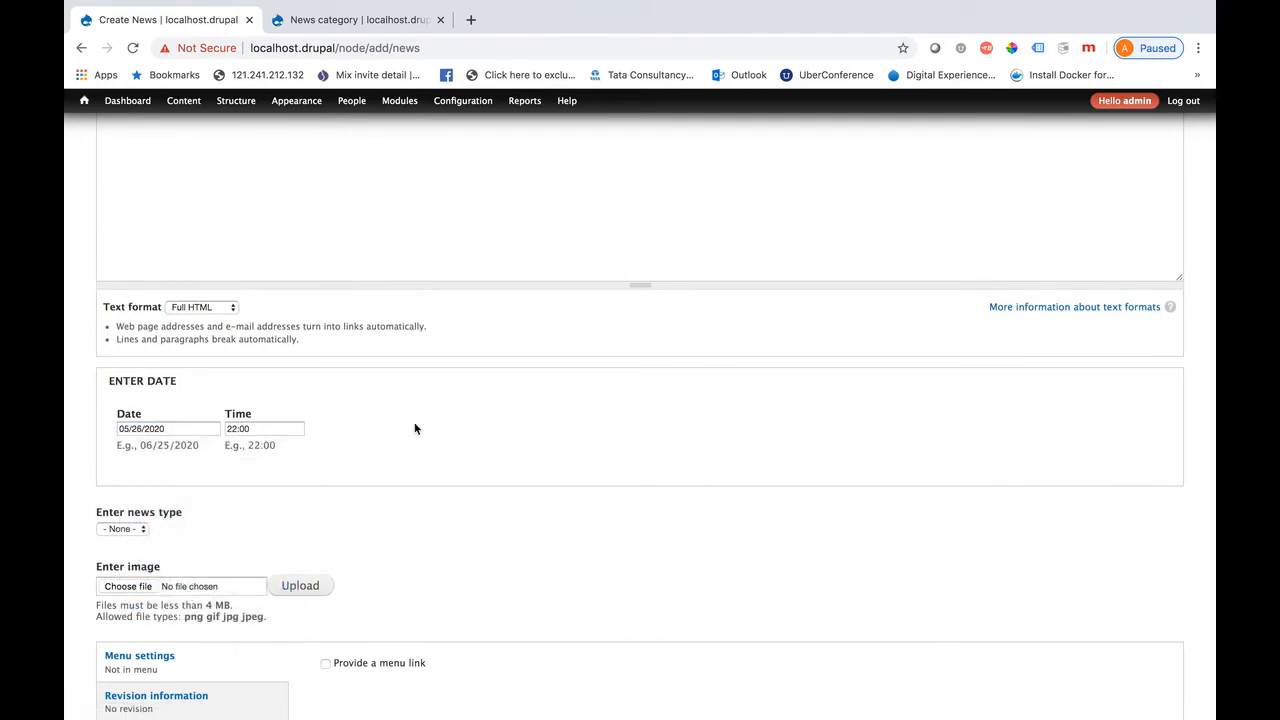
scroll(403, 434, down, 1)
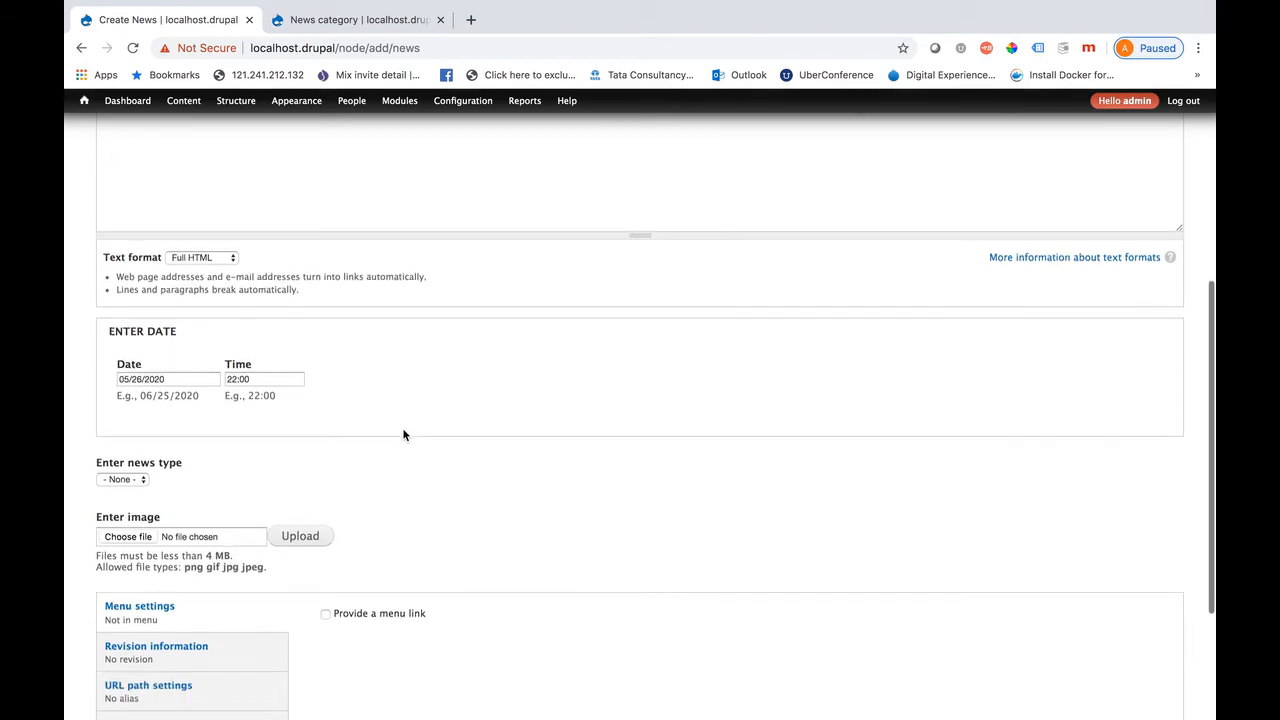
click(127, 481)
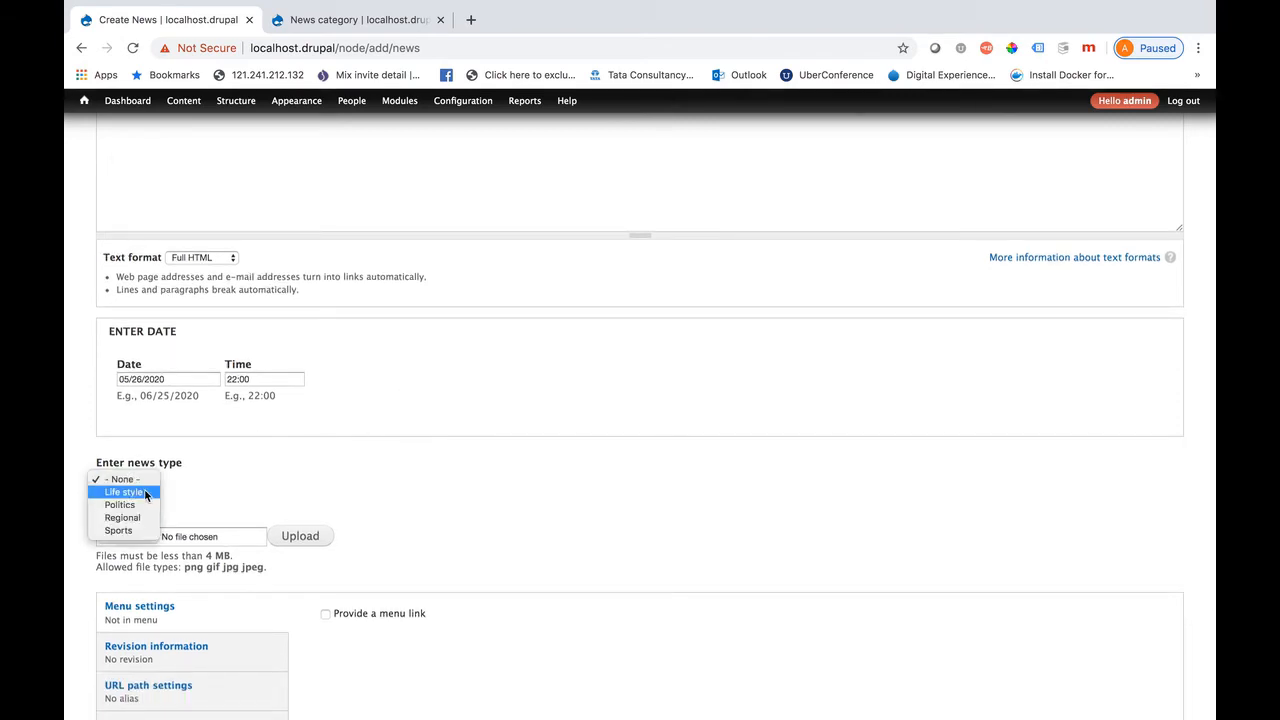
click(137, 493)
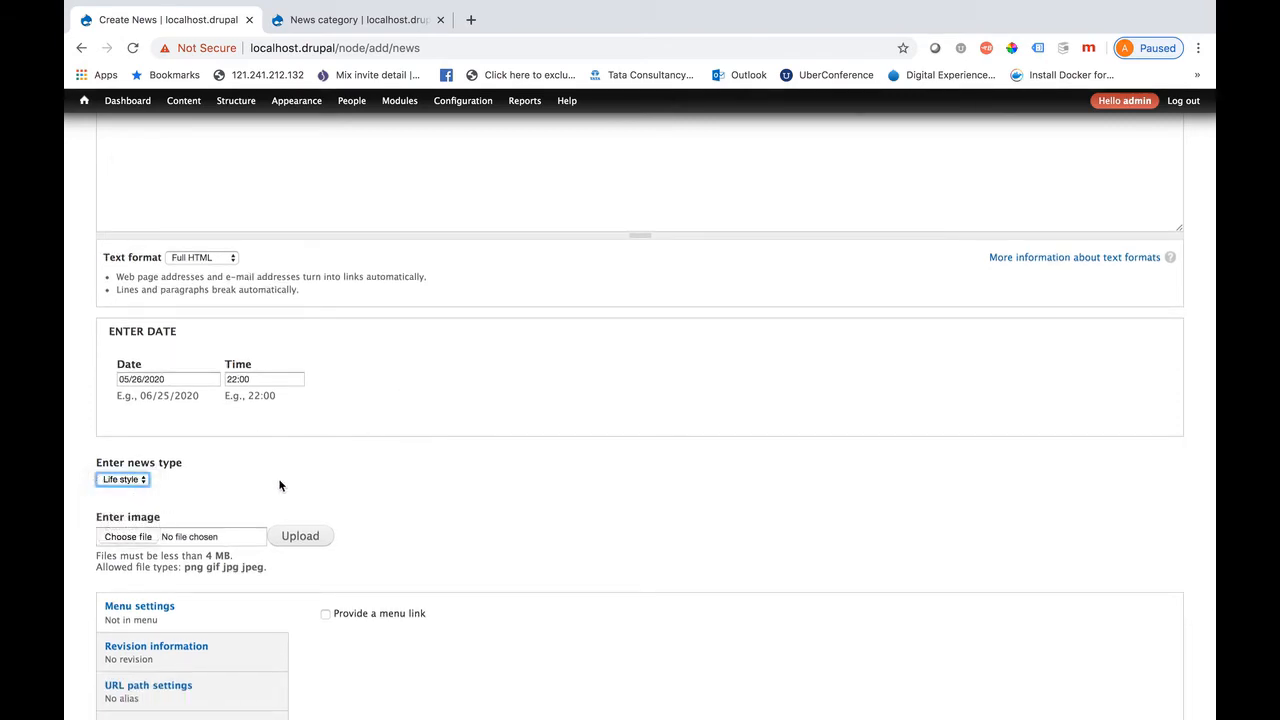
scroll(280, 483, down, 4)
click(107, 353)
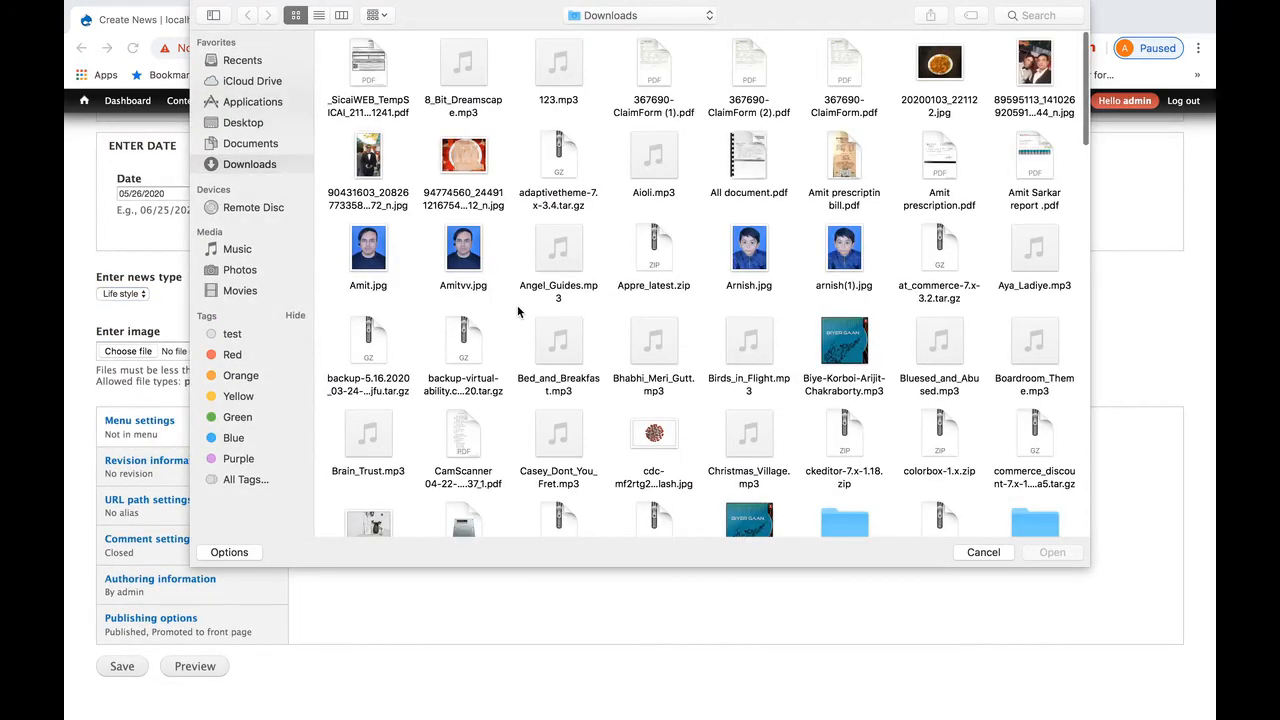
double_click(475, 162)
click(296, 356)
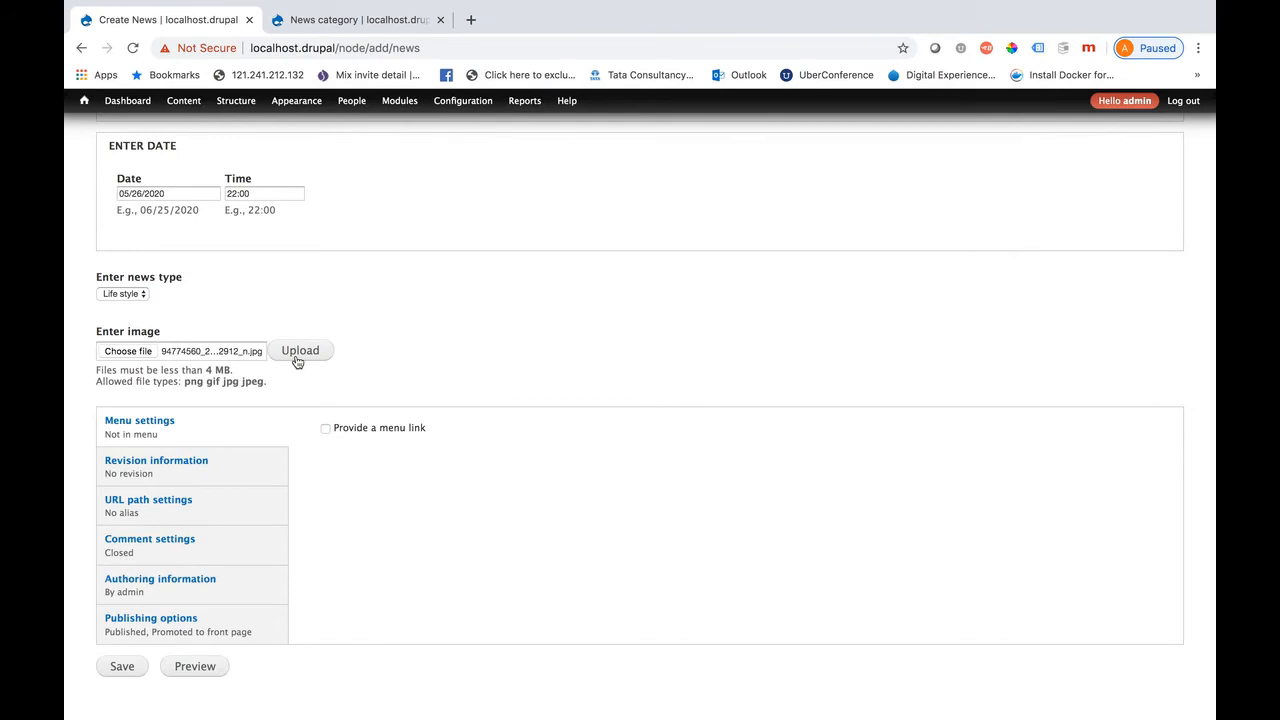
- Give the news item the URL alias "news2" and save it
scroll(381, 480, down, 1)
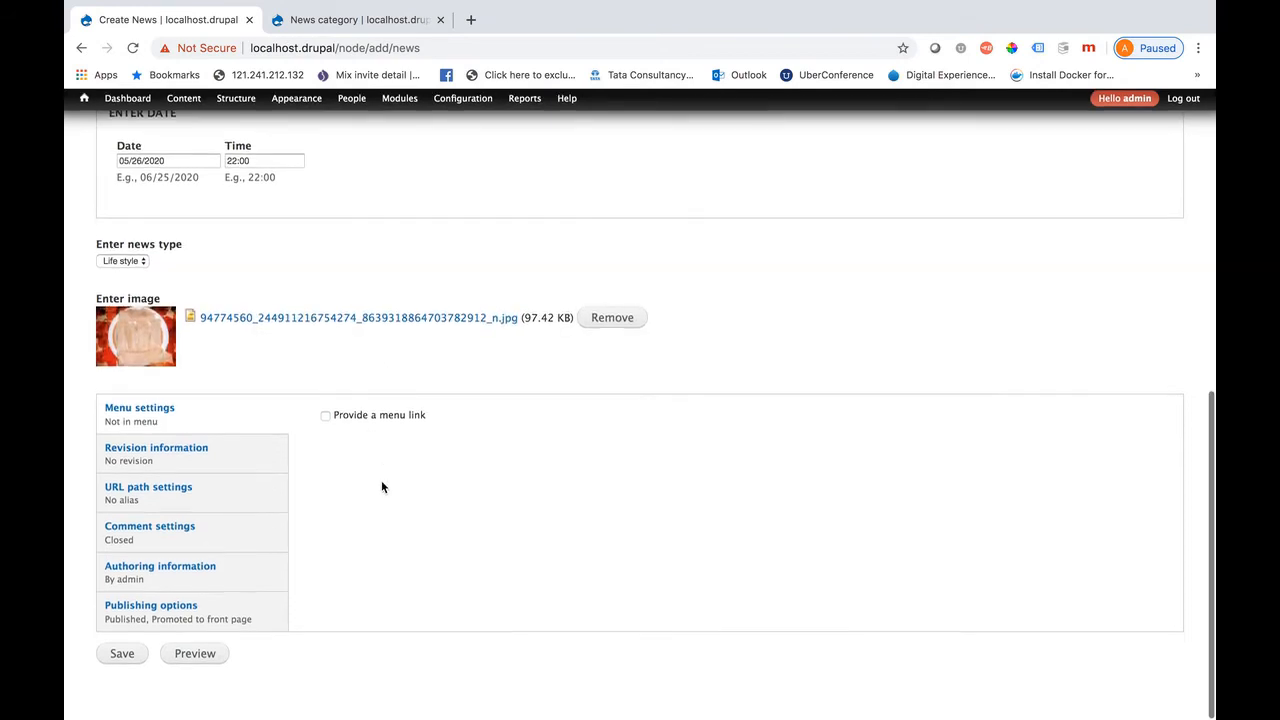
click(148, 520)
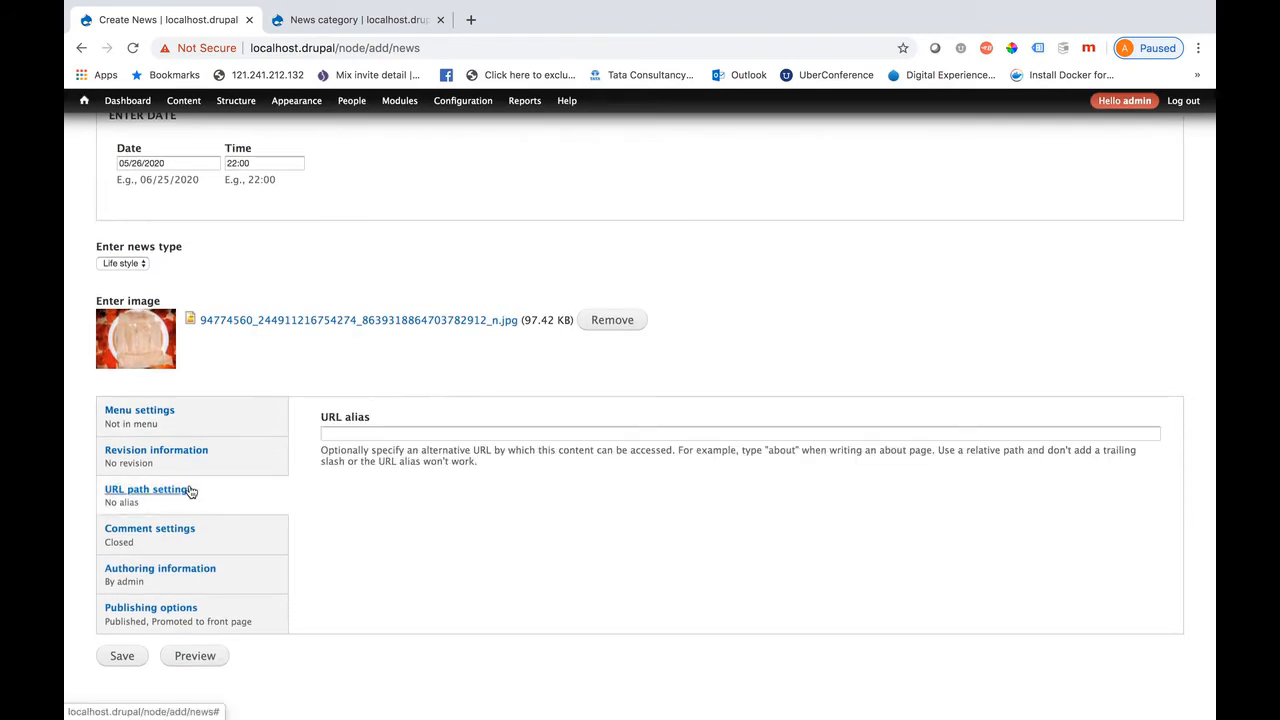
click(344, 433)
text(news2)
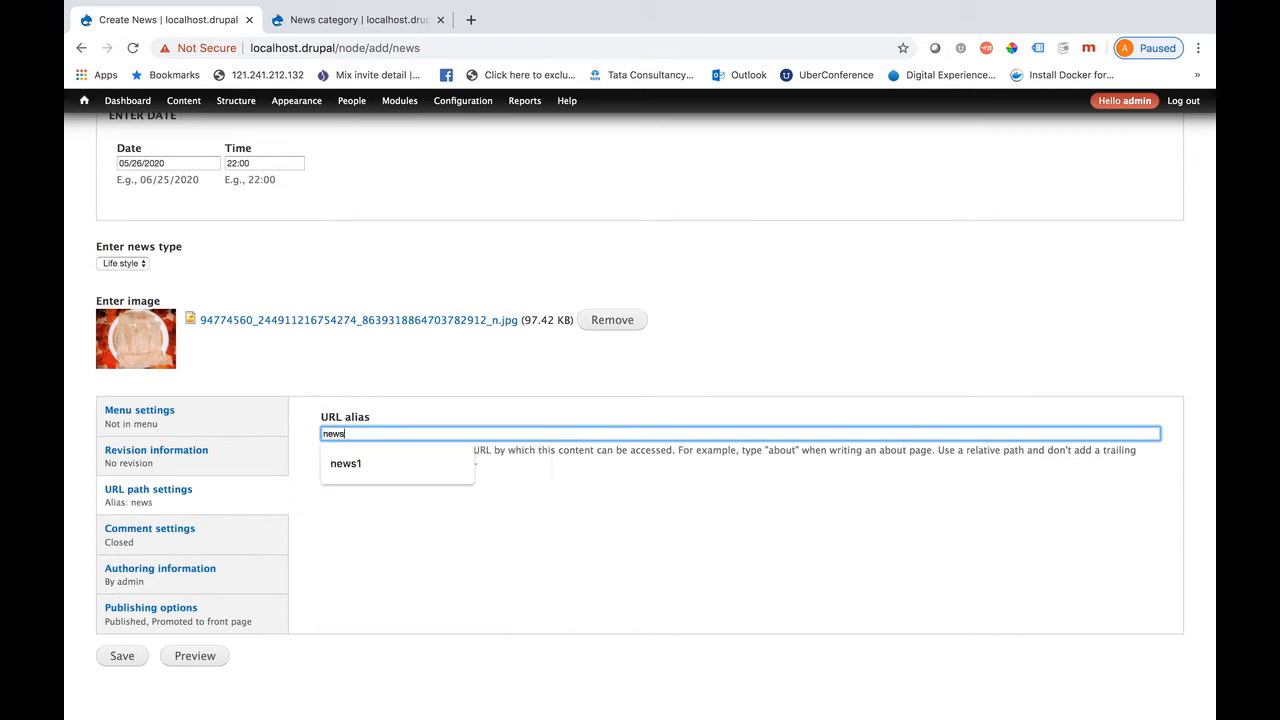
click(124, 657)
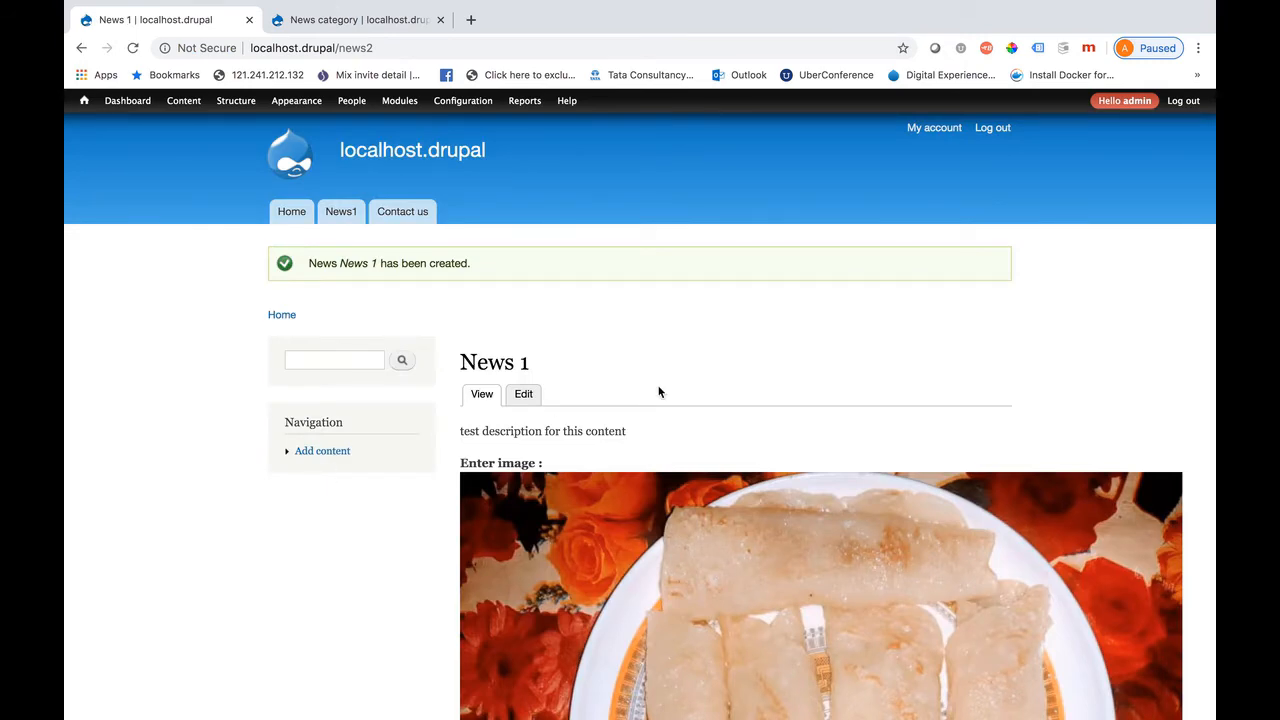
- Review the published News 1 page, examining its description, image, date and news type
scroll(658, 392, down, 5)
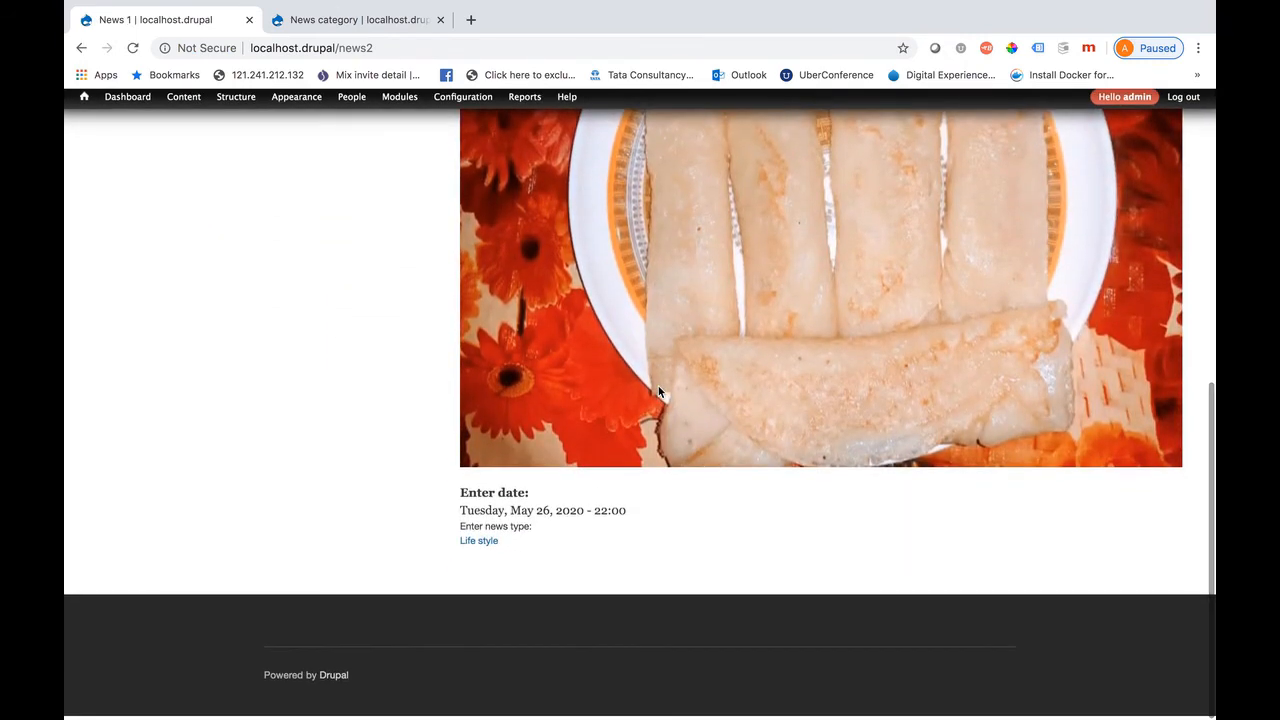
scroll(658, 392, up, 10)
scroll(658, 392, down, 2)
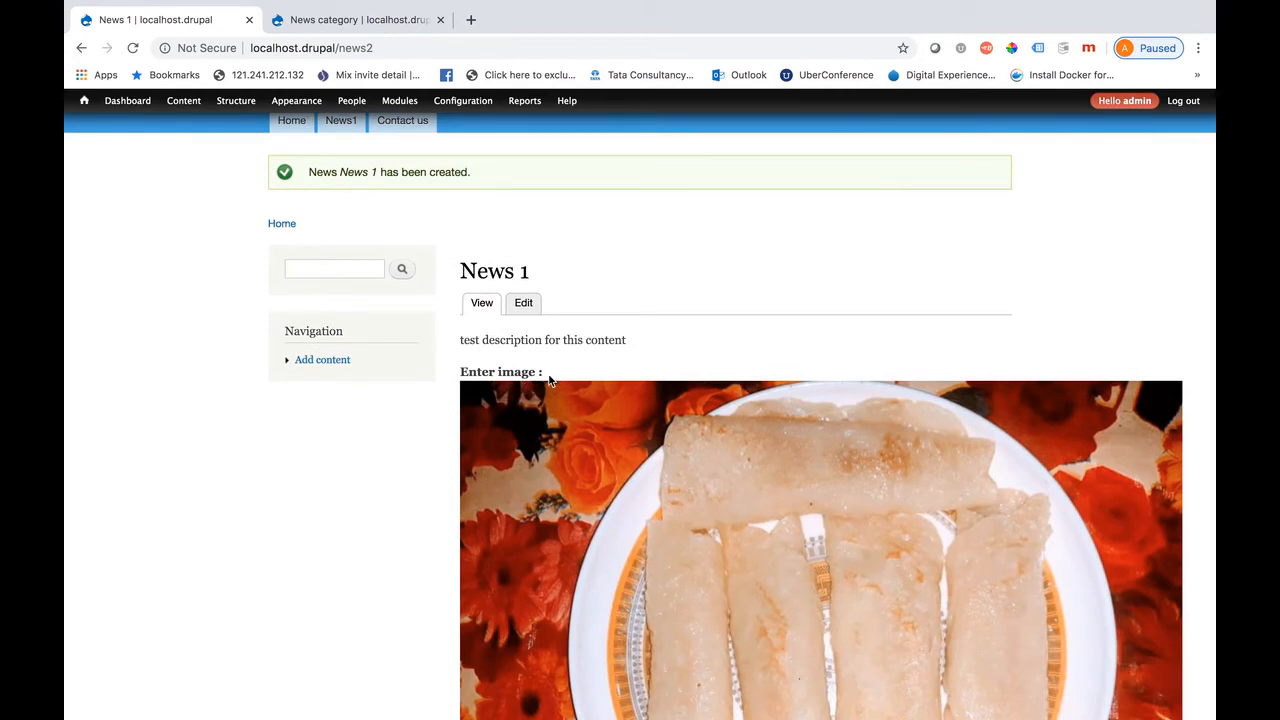
scroll(548, 380, down, 5)
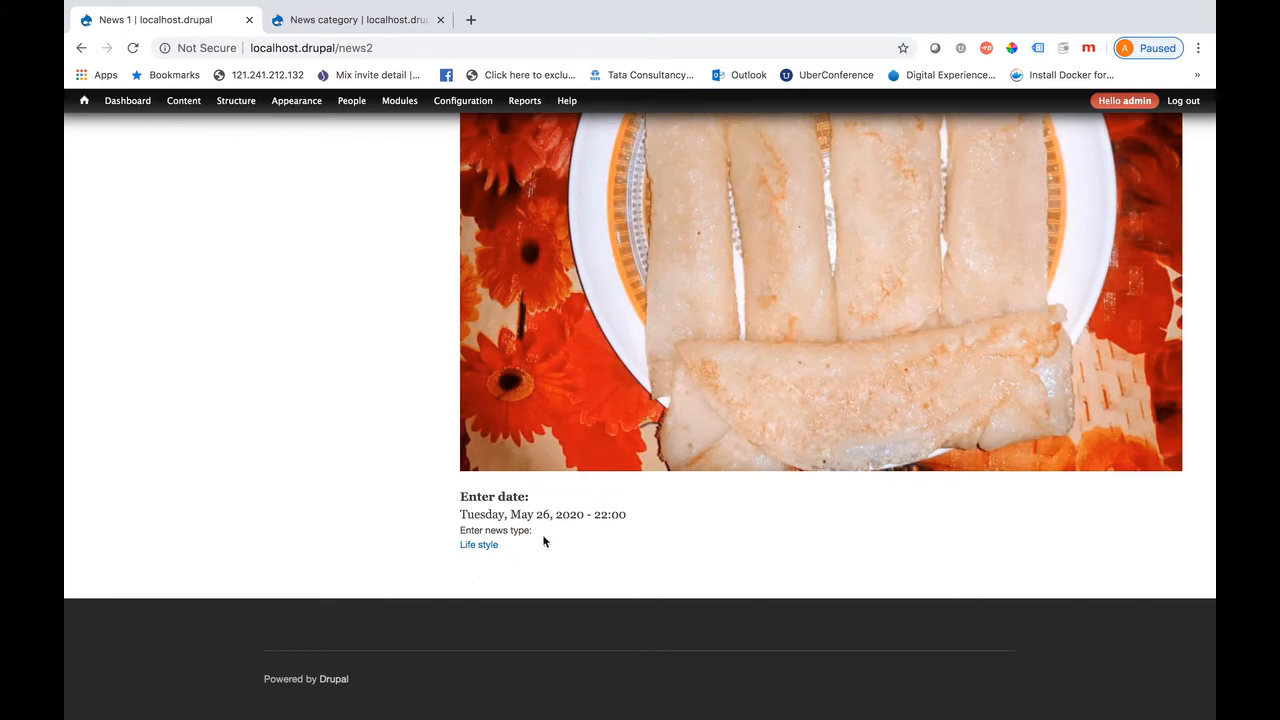
scroll(557, 529, up, 5)
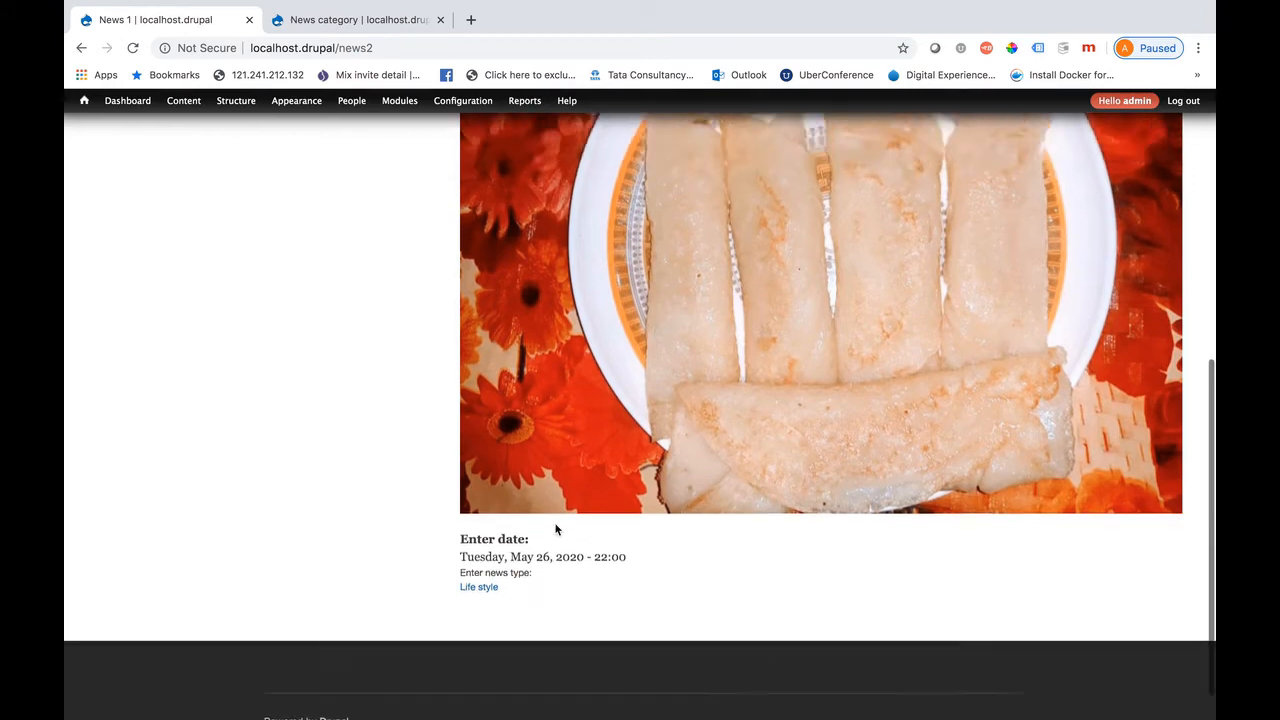
scroll(589, 505, down, 5)
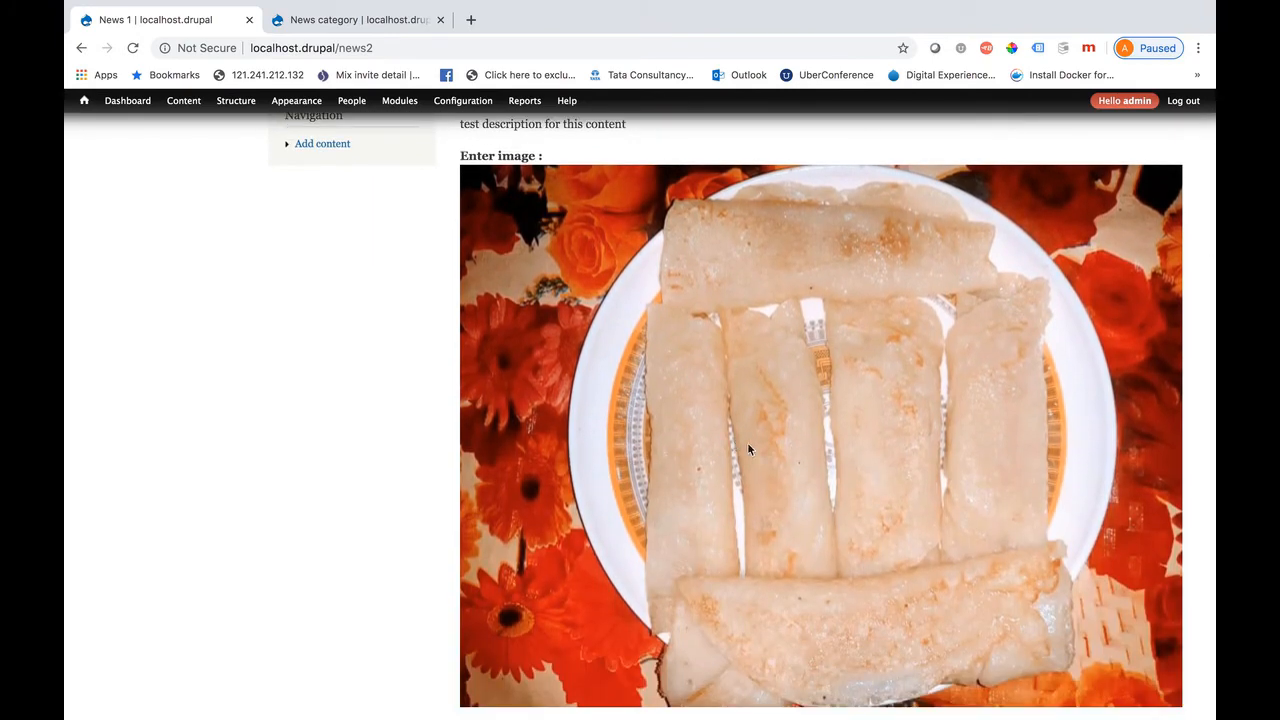
- Open the default display settings of the News content type
scroll(548, 389, up, 5)
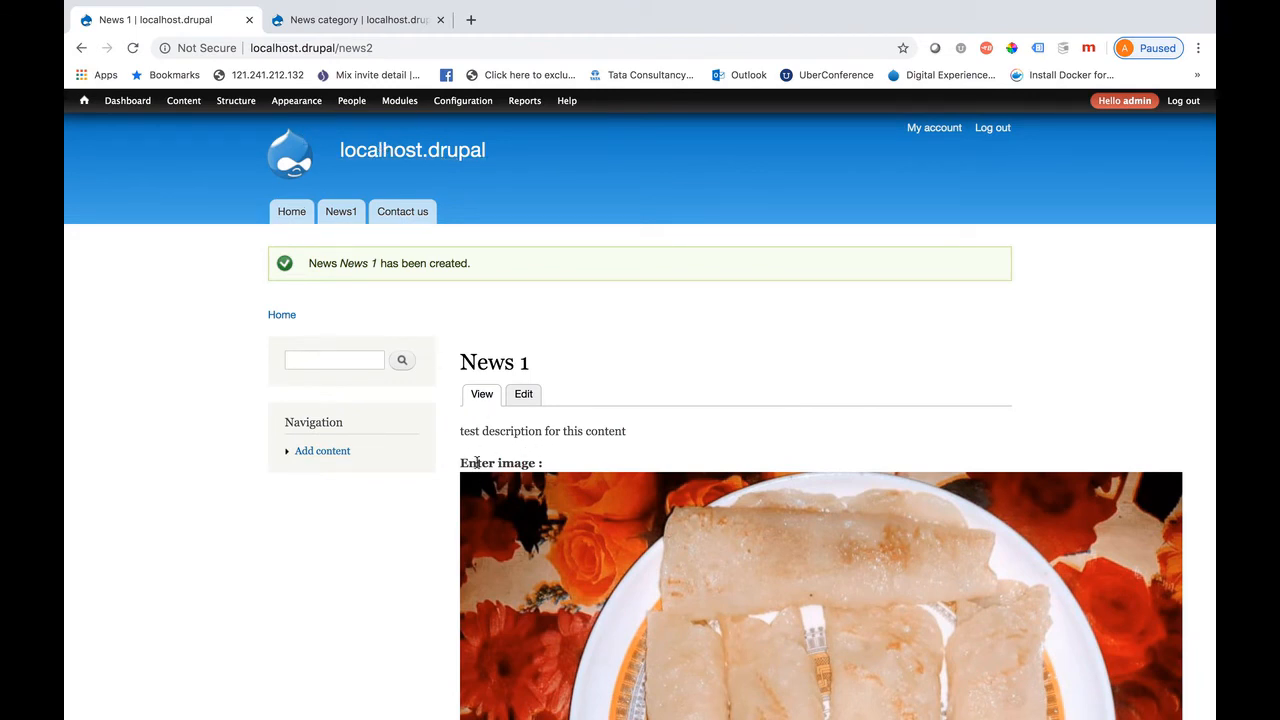
mouse_move(234, 102)
mouse_move(258, 146)
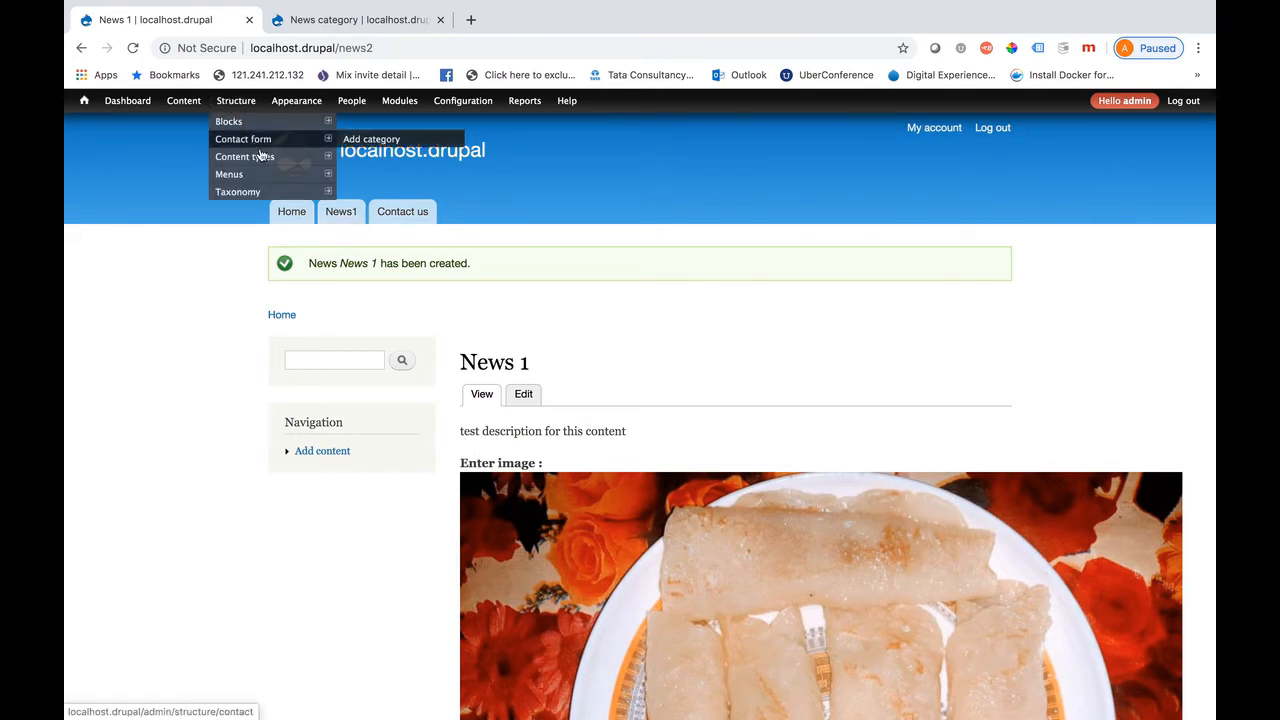
mouse_move(378, 211)
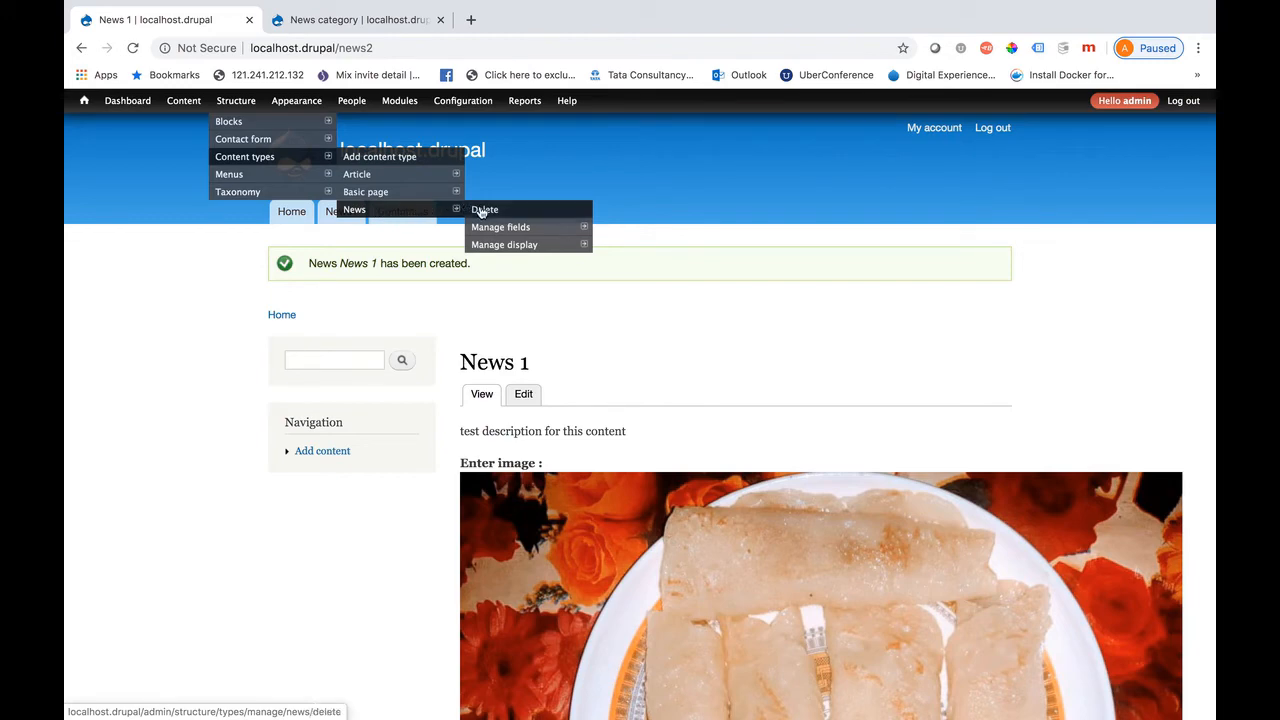
mouse_move(490, 251)
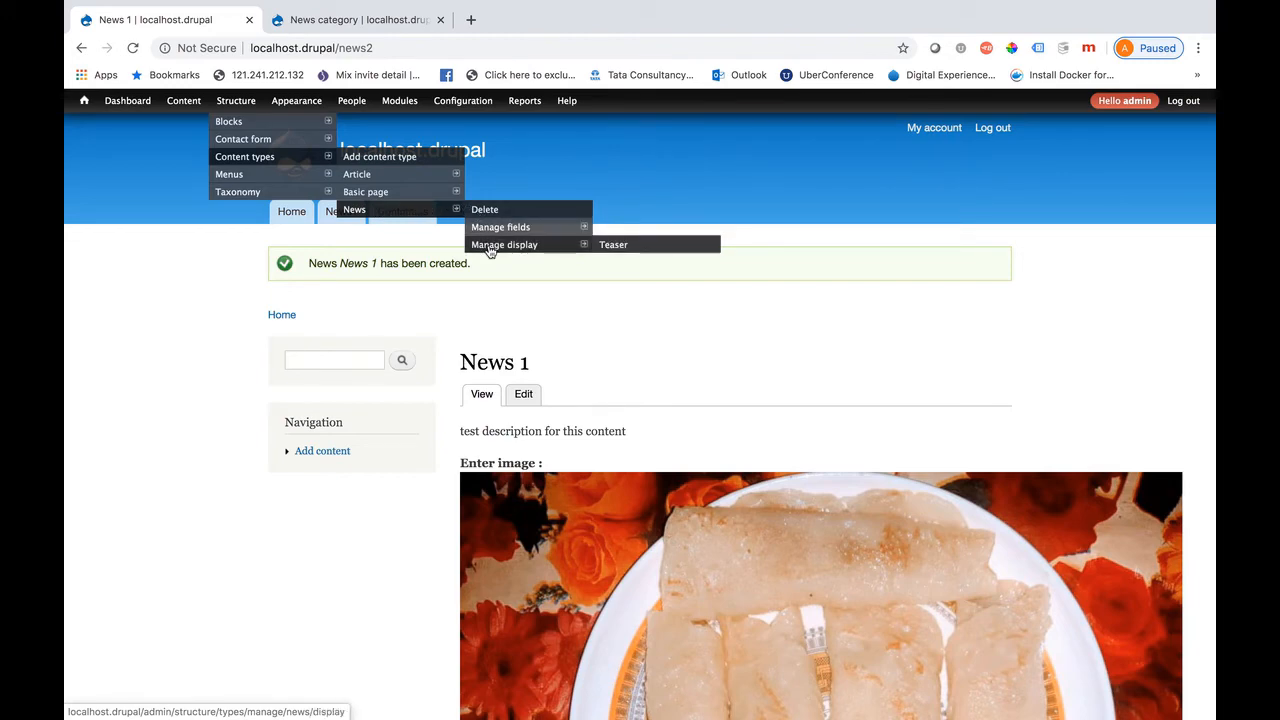
click(490, 248)
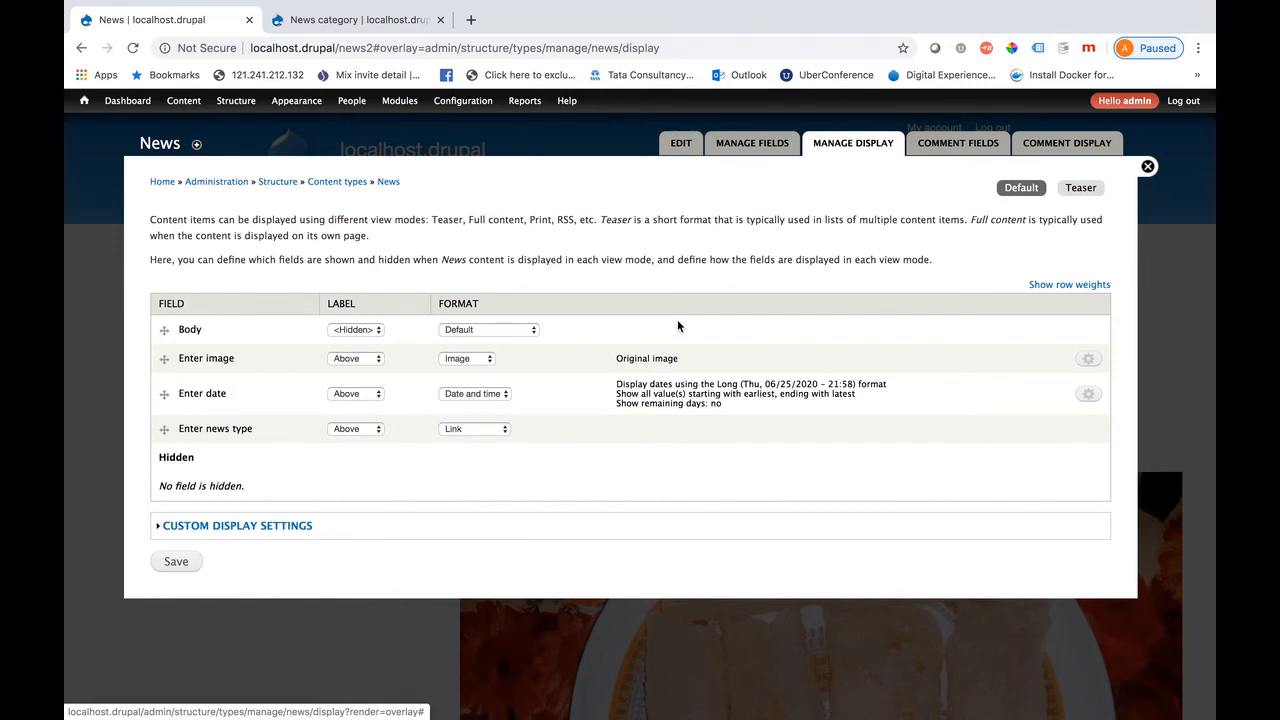
- Set the labels of the Enter image and Enter news type fields to <Hidden> in the News default display
click(369, 358)
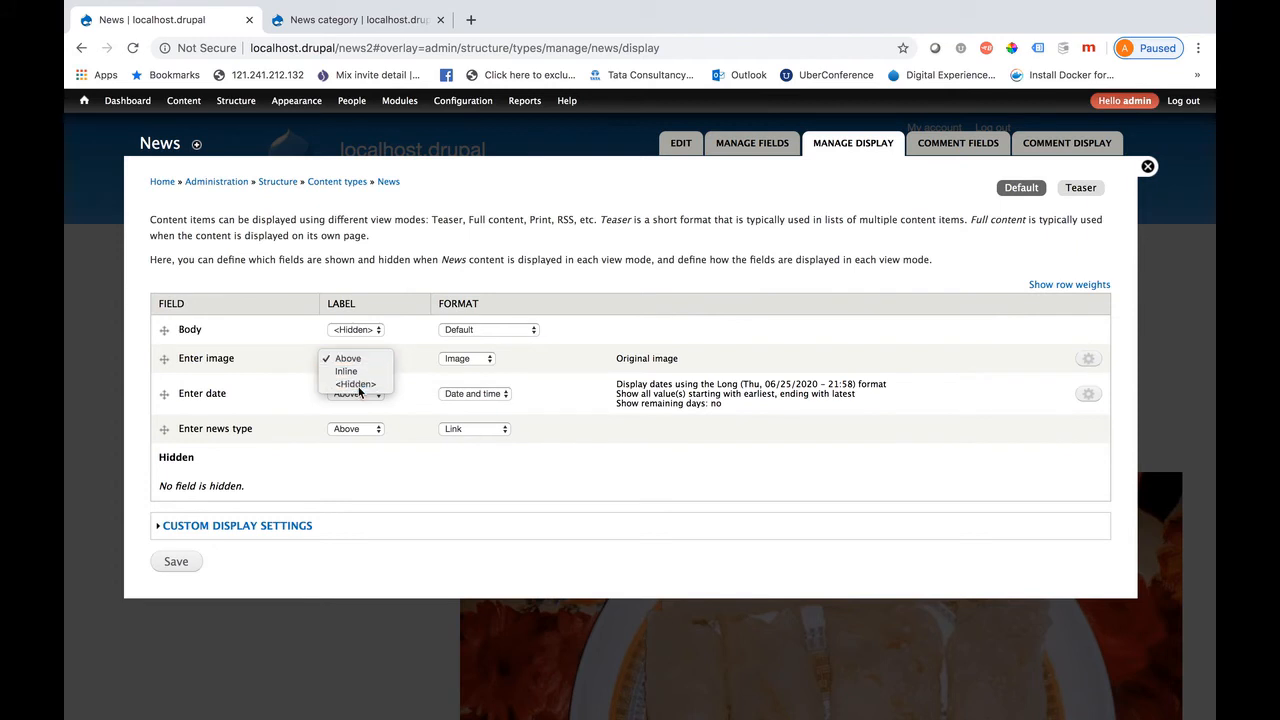
click(357, 384)
click(373, 394)
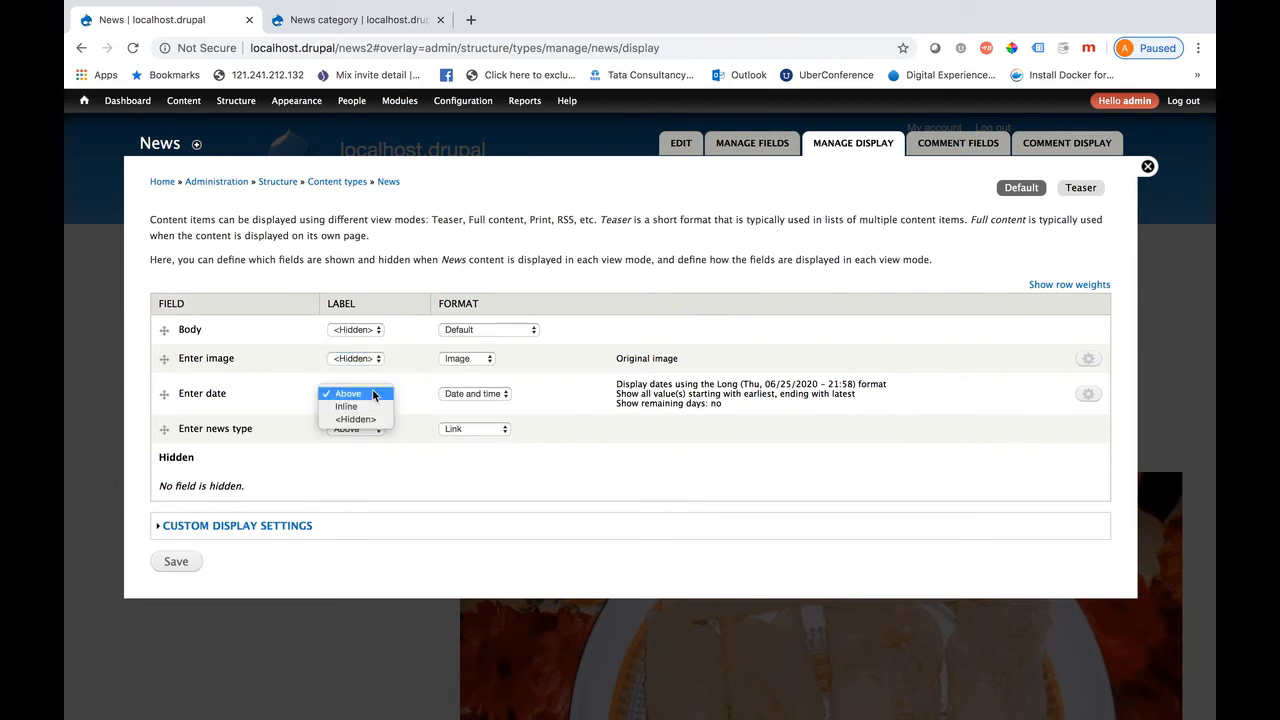
click(404, 391)
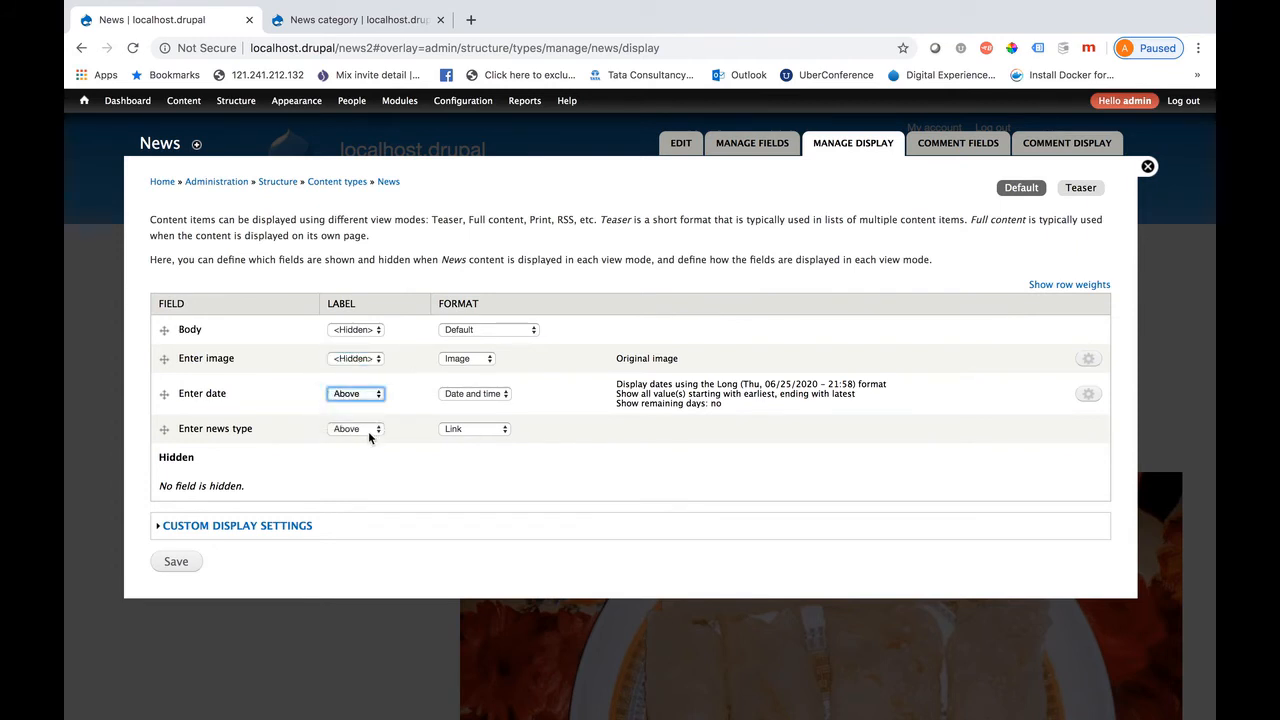
click(368, 429)
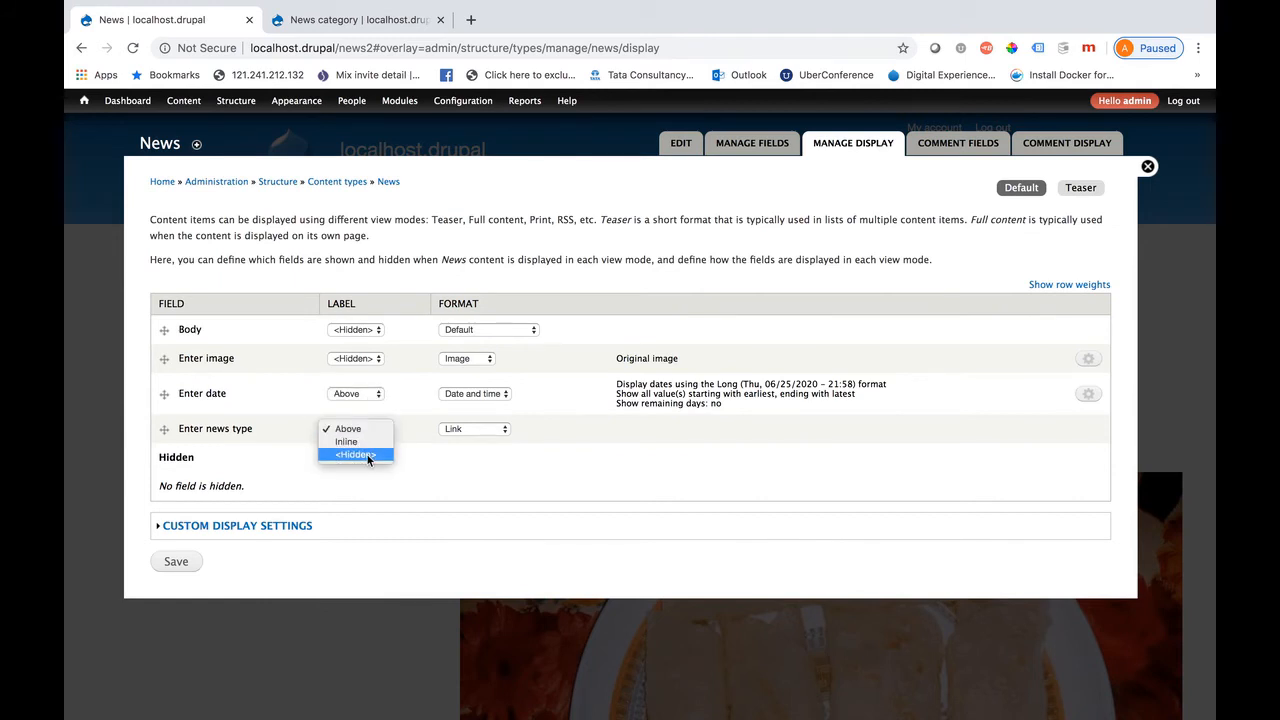
click(367, 456)
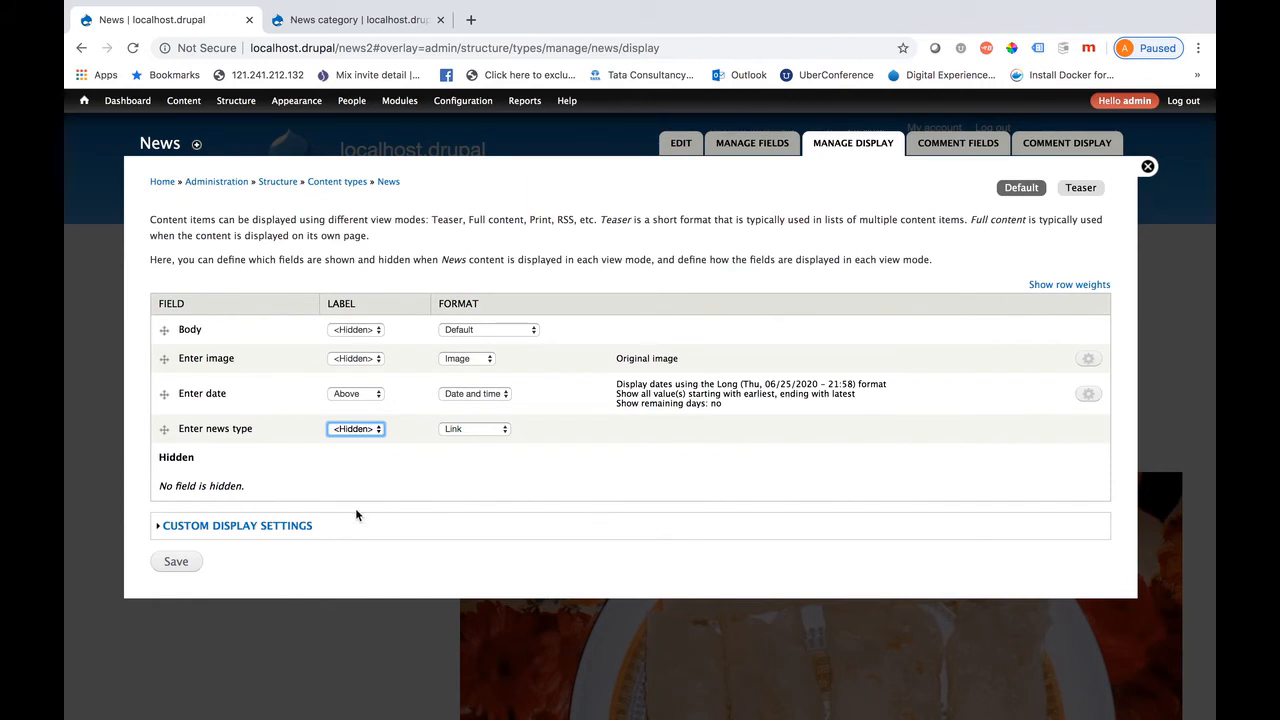
- Check the view modes in the custom display settings, then save the News display settings and close them
click(236, 525)
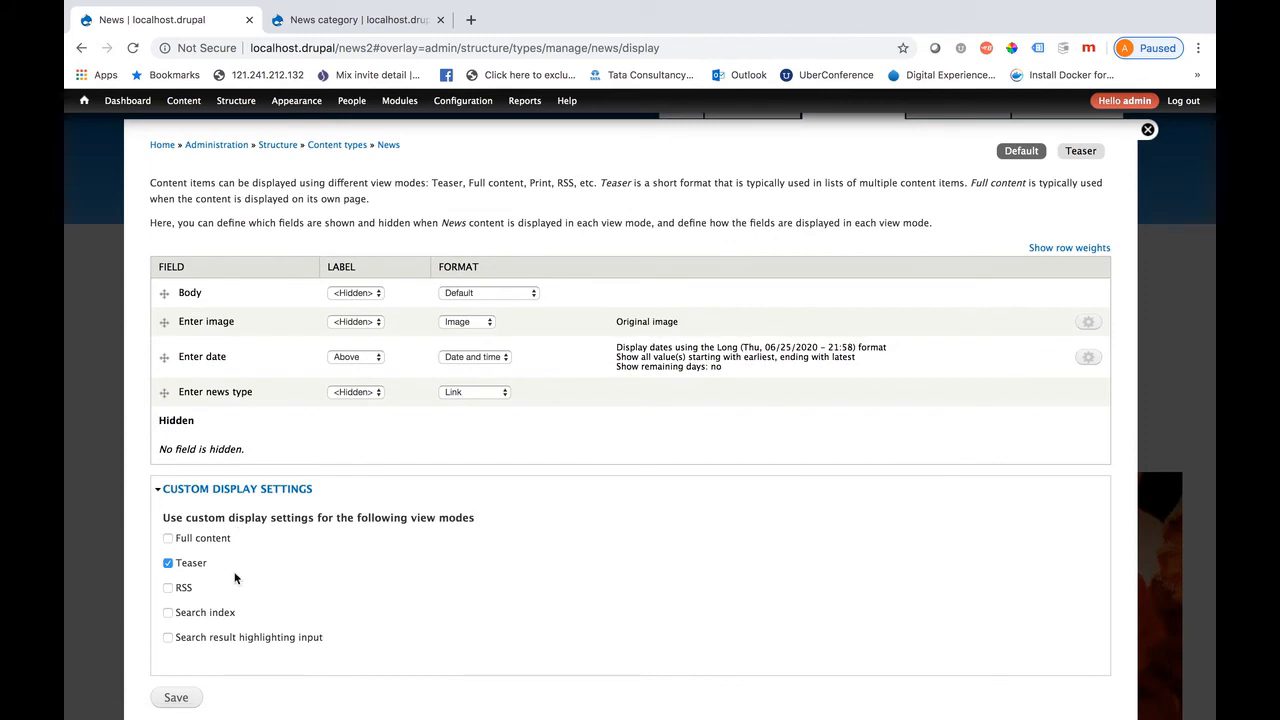
scroll(565, 482, up, 1)
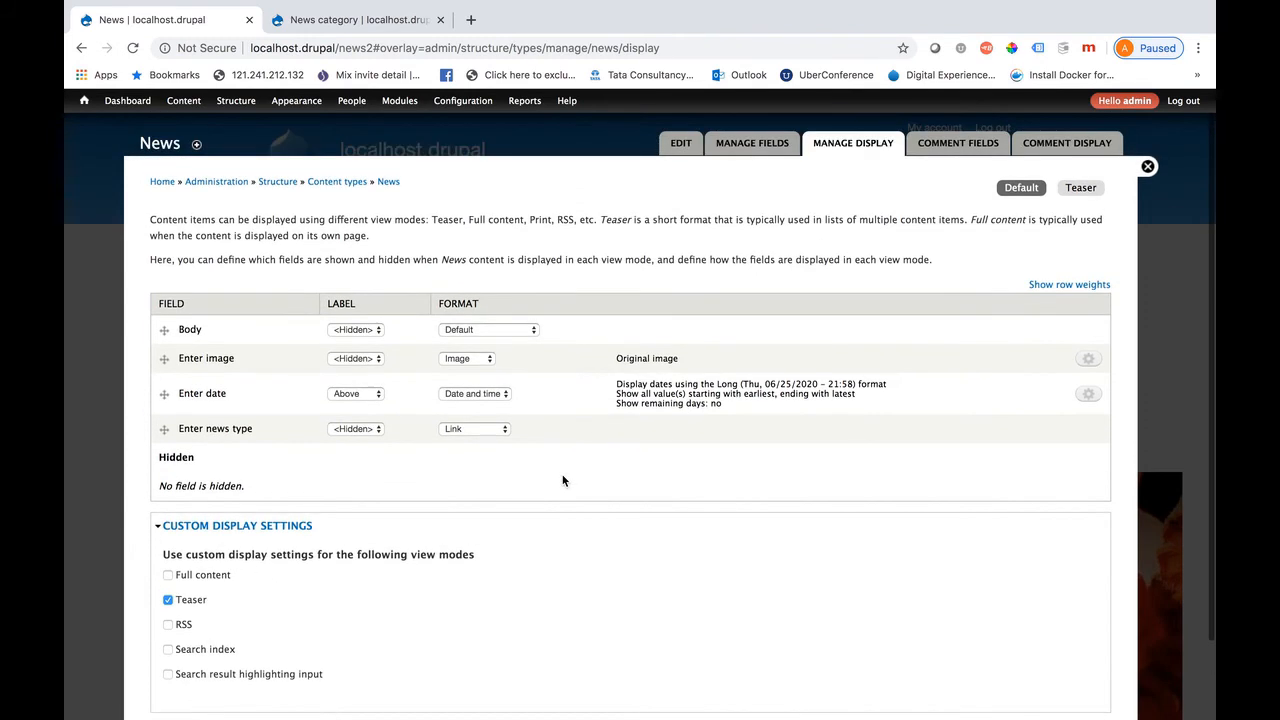
scroll(464, 528, down, 2)
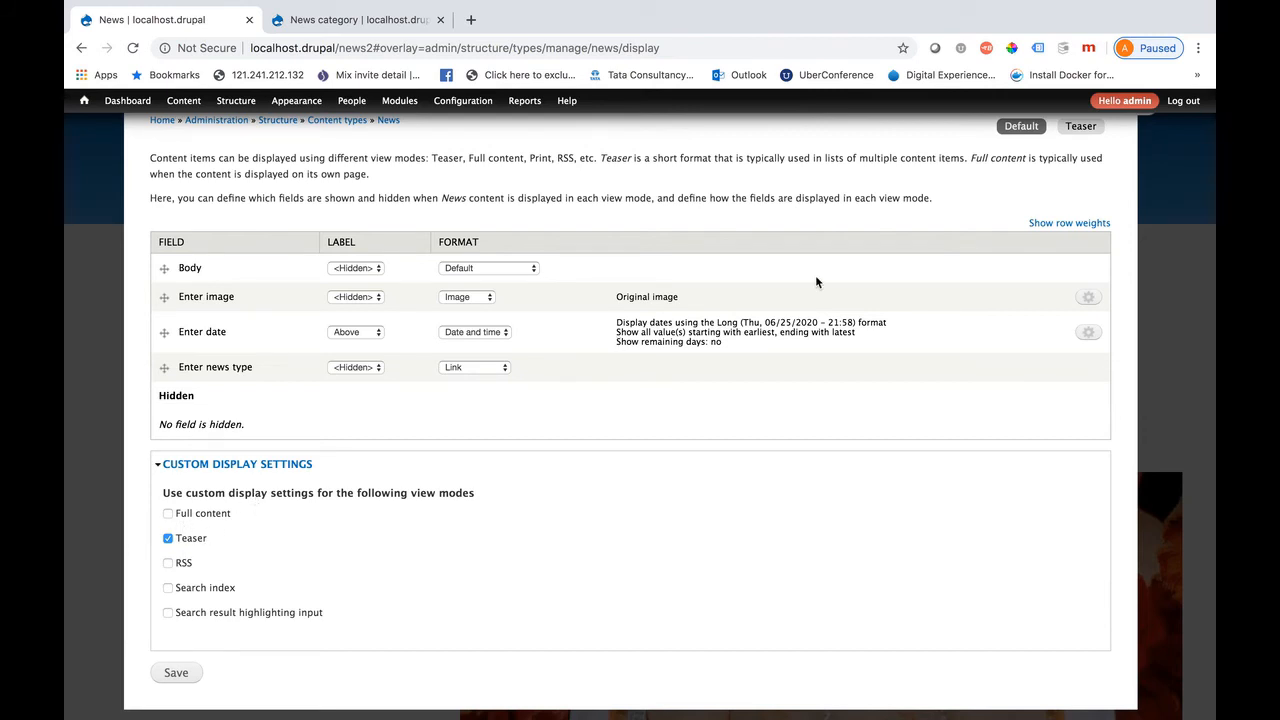
scroll(413, 521, up, 1)
scroll(413, 521, down, 2)
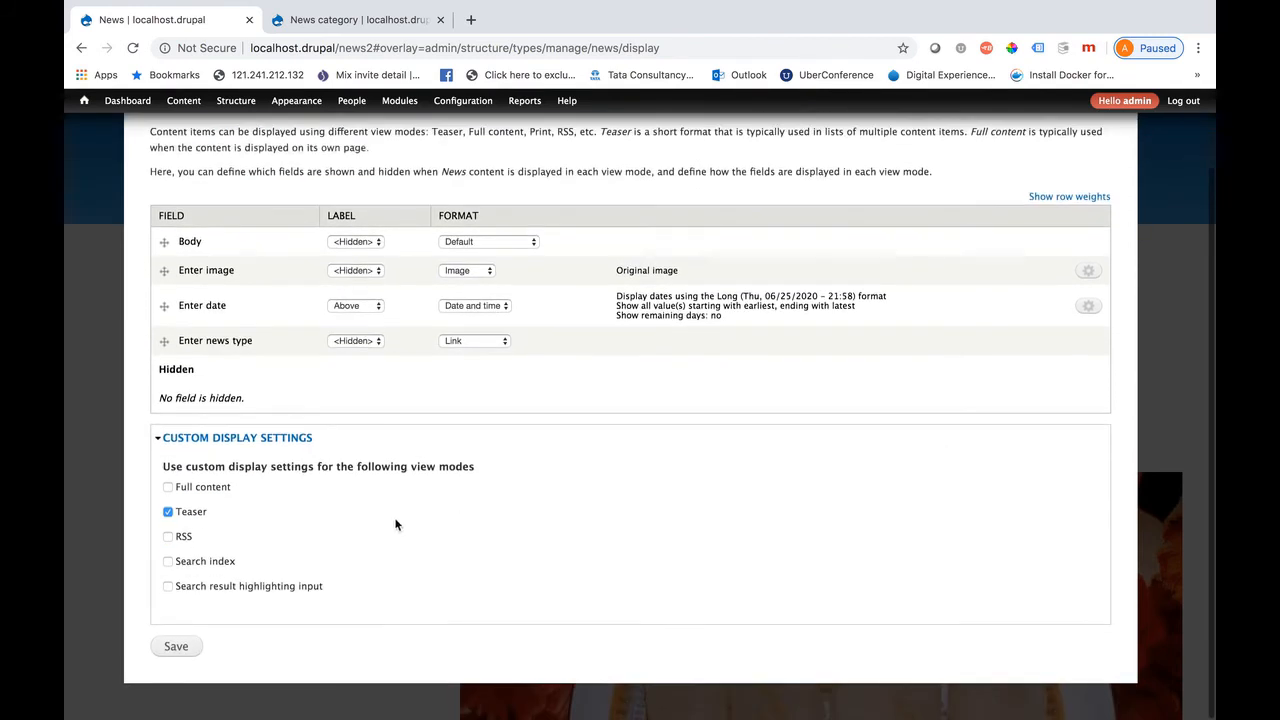
click(176, 647)
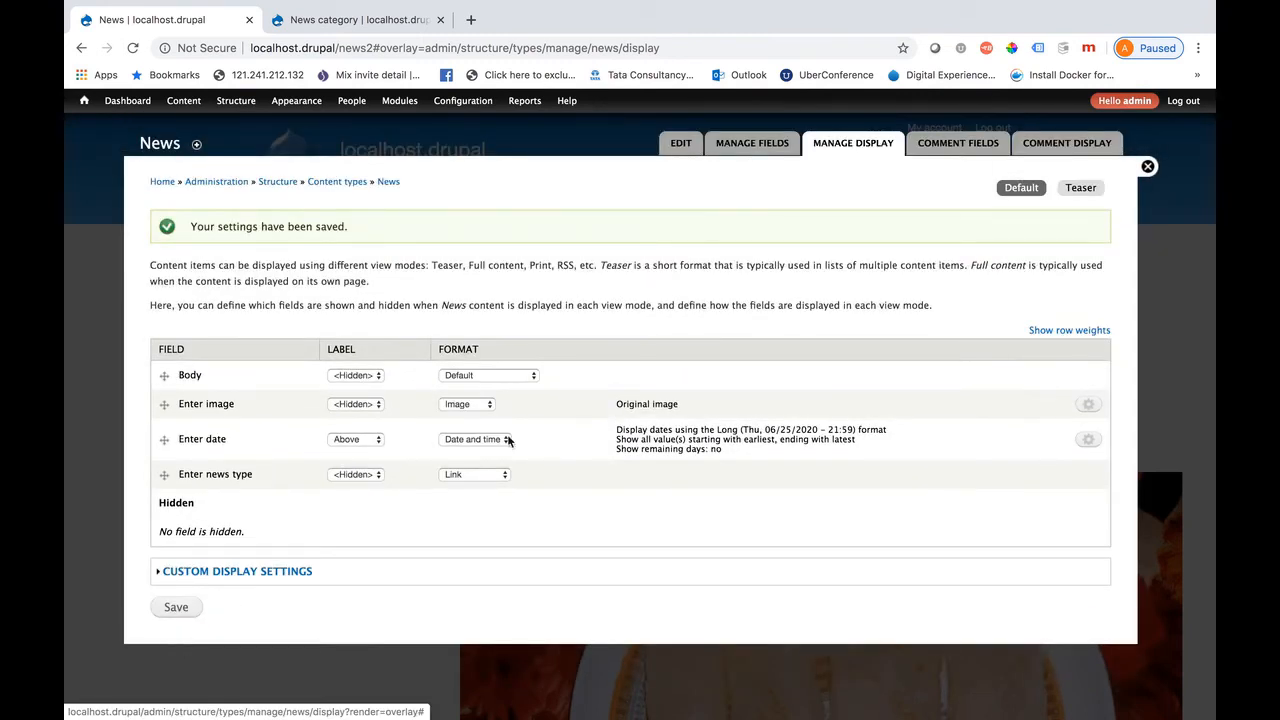
click(1147, 168)
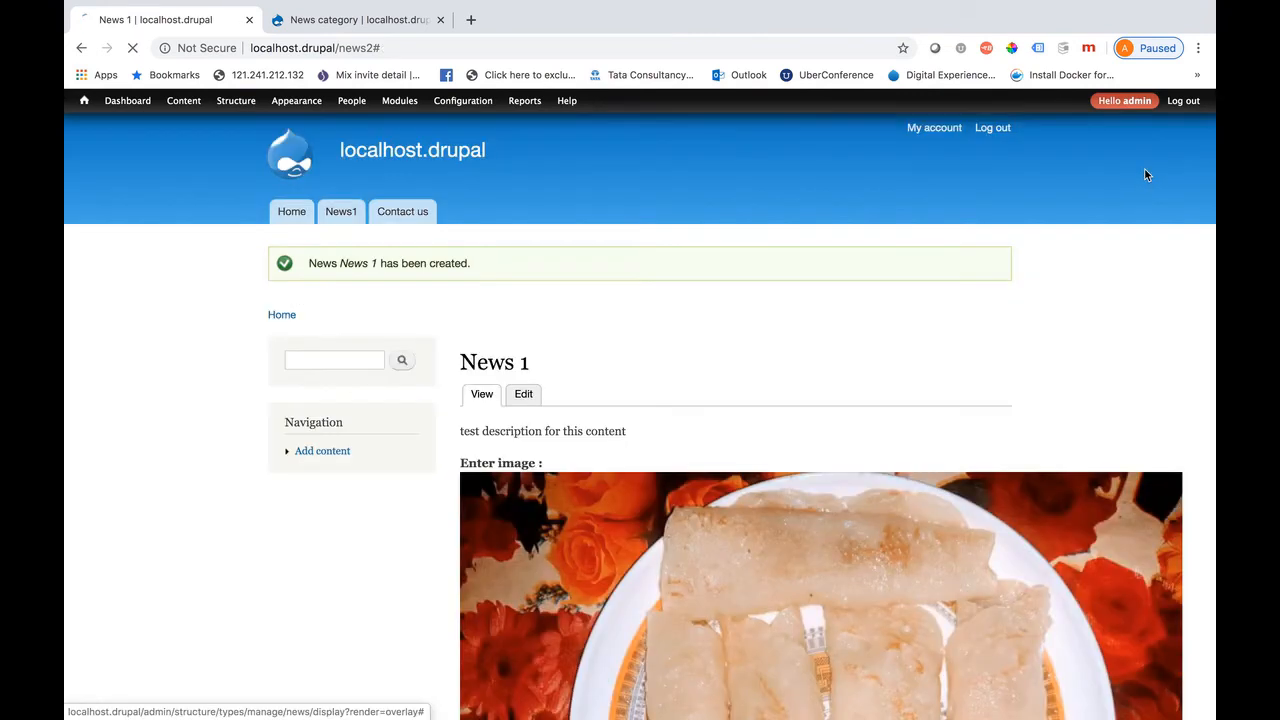
- Review the News 1 page, examining how the image, date and news type are labelled
scroll(732, 470, down, 5)
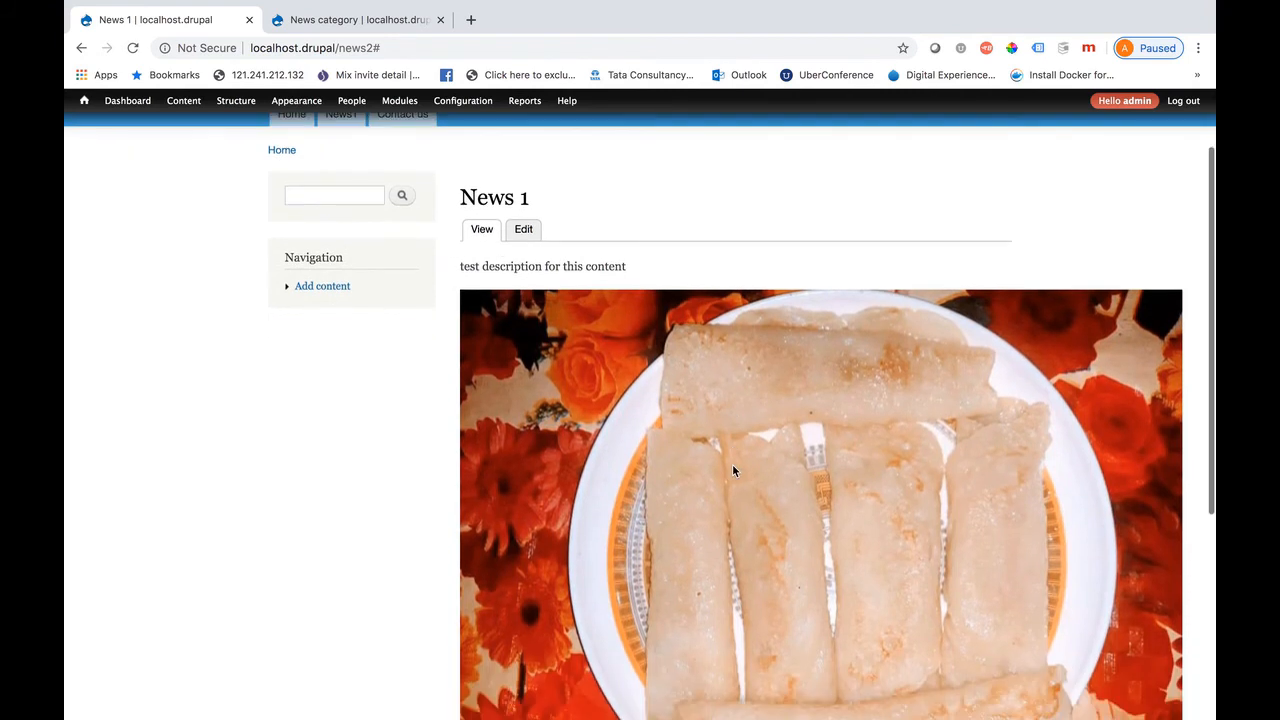
scroll(732, 470, down, 2)
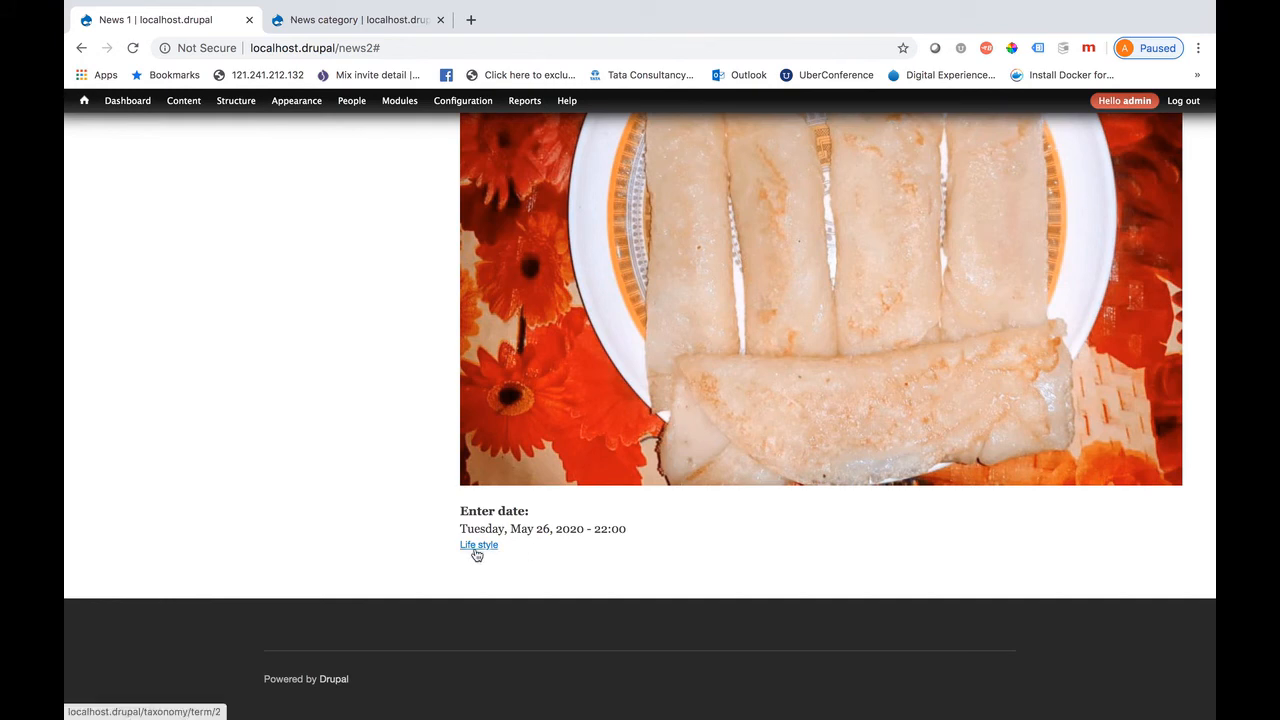
scroll(552, 549, up, 1)
scroll(553, 556, up, 10)
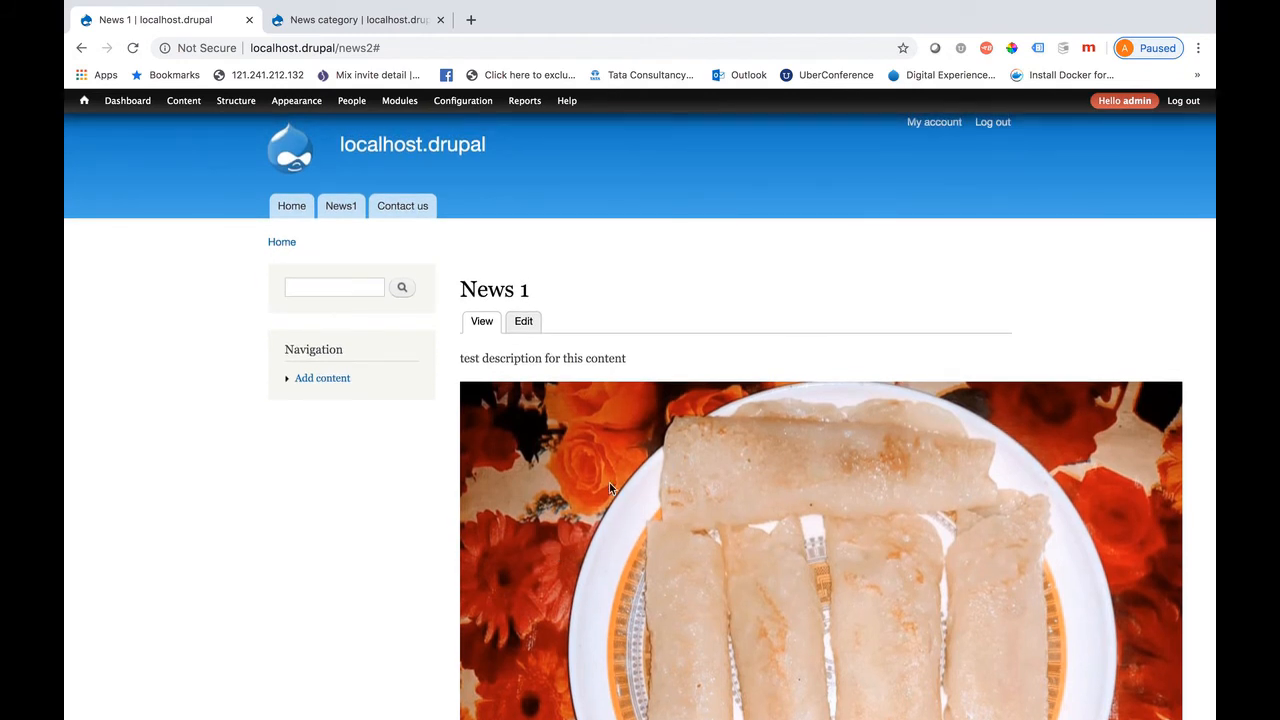
scroll(556, 479, up, 1)
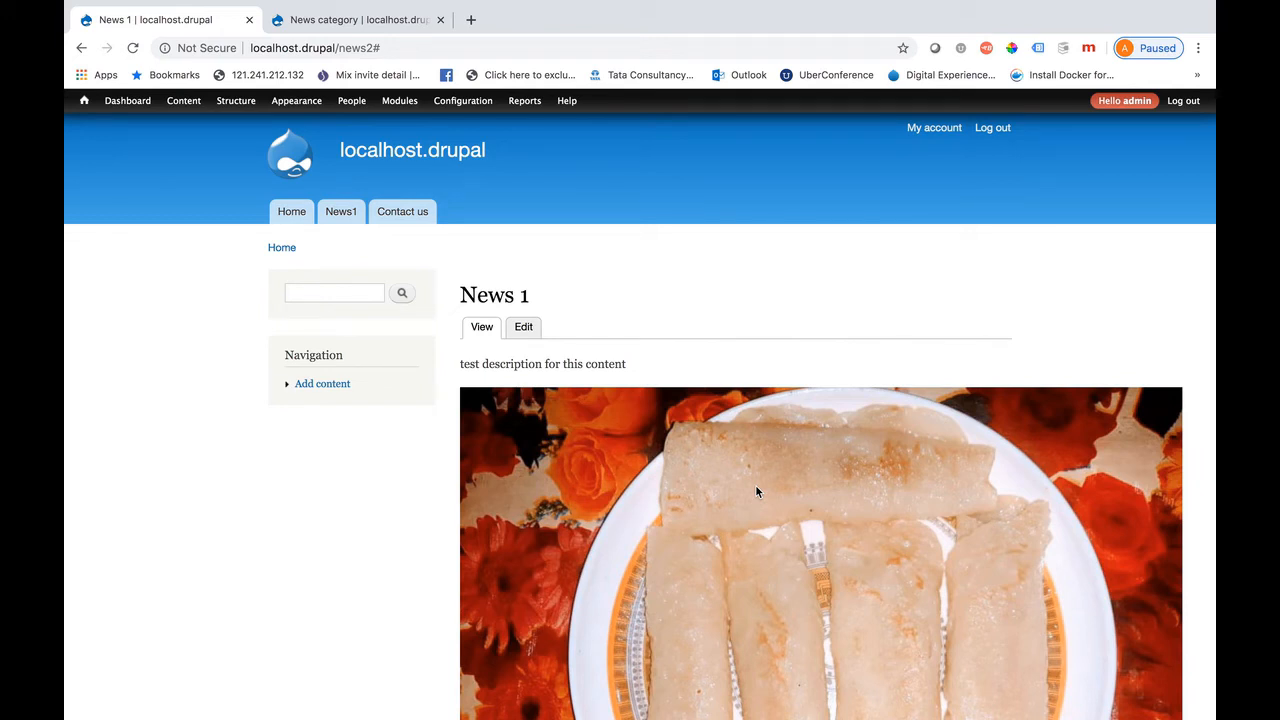
- Go back to the News content type's display management by way of its field management
mouse_move(236, 100)
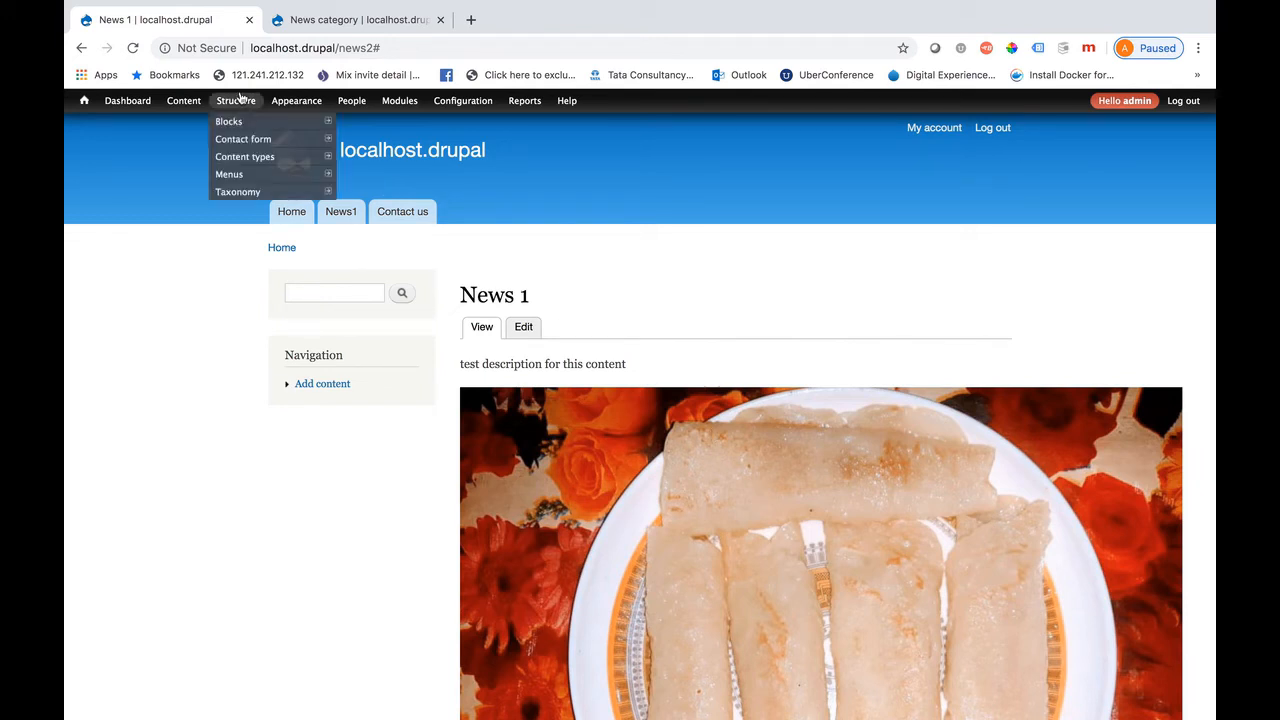
mouse_move(288, 158)
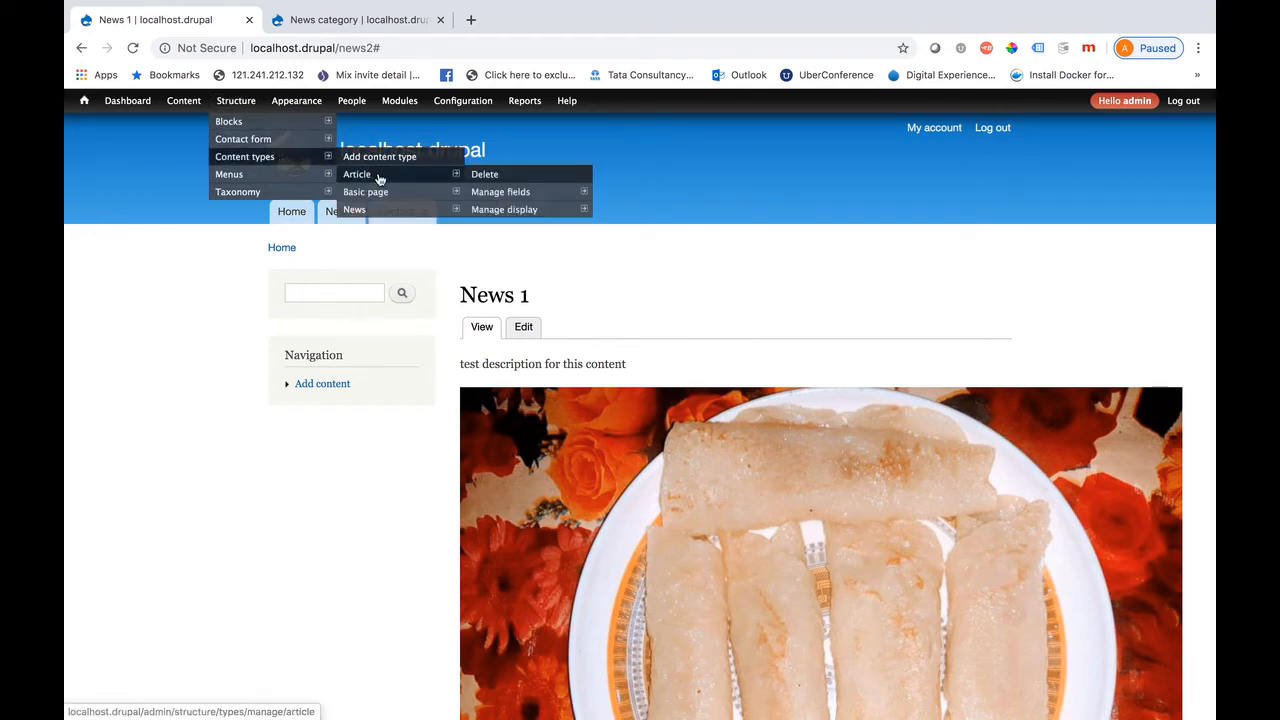
mouse_move(391, 209)
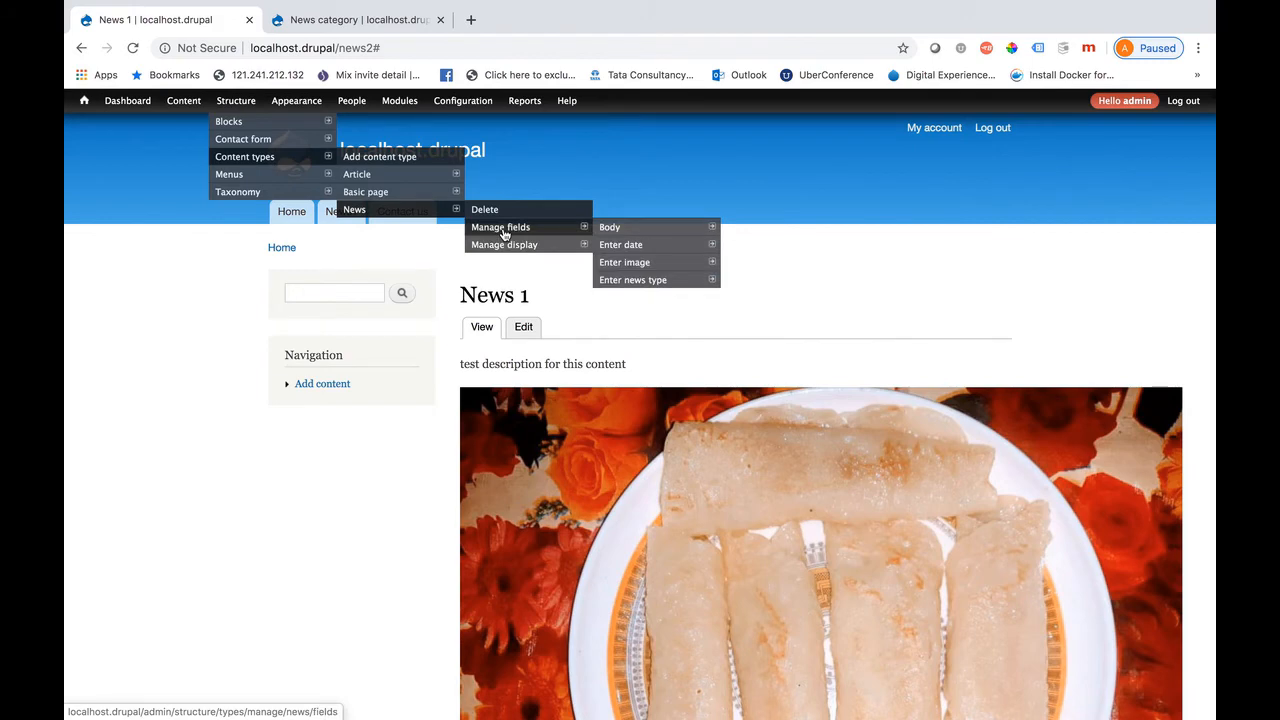
click(504, 229)
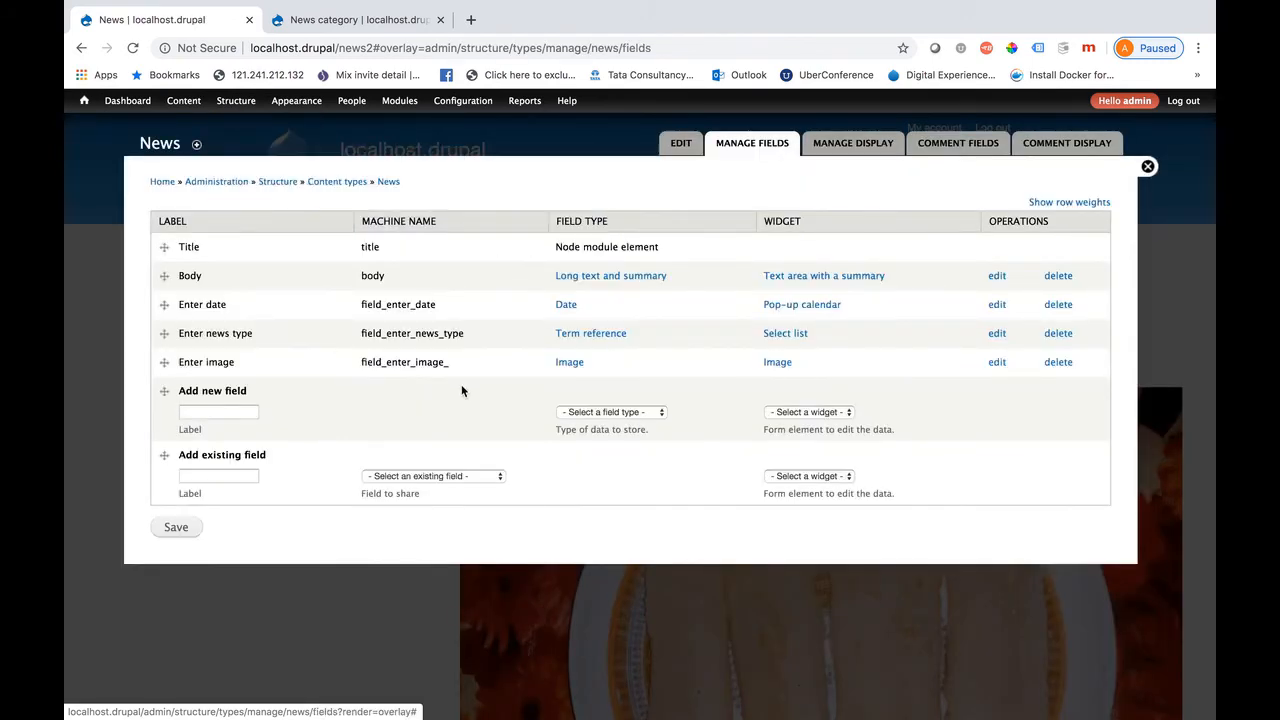
click(864, 153)
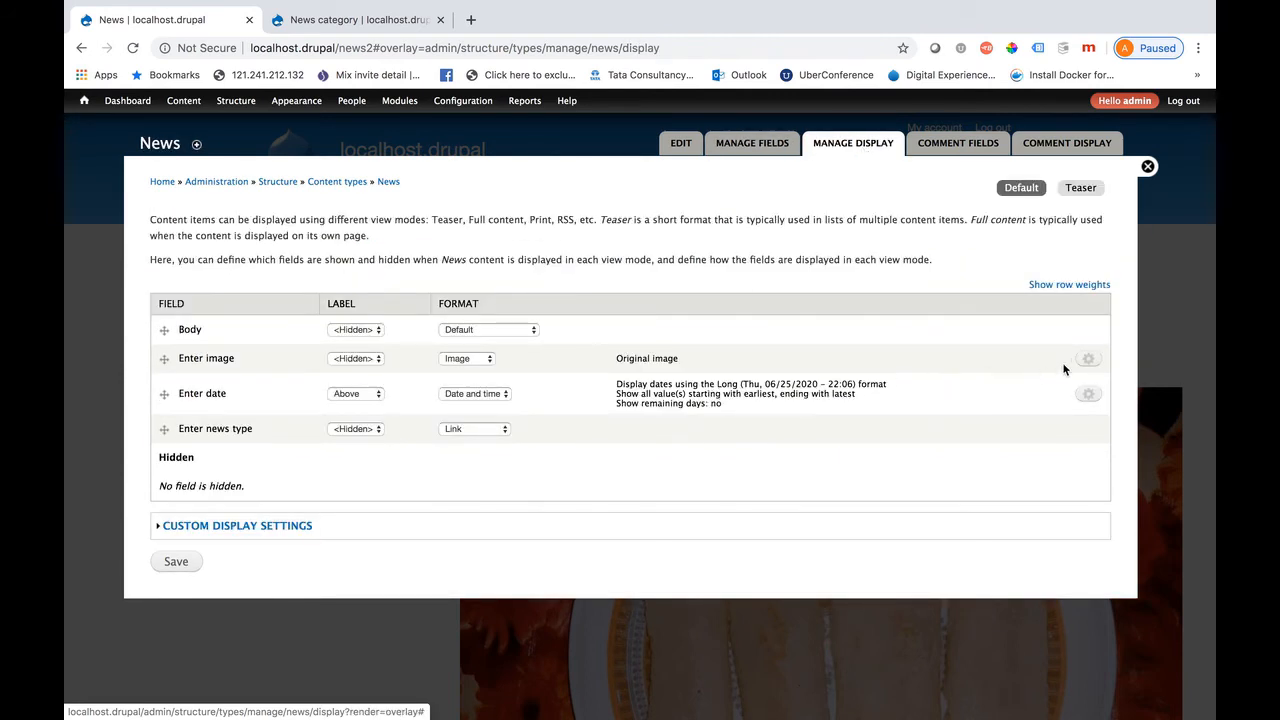
- Set the Enter image field's image style to Medium (220x220), link the image to Content and apply the format settings
click(1087, 360)
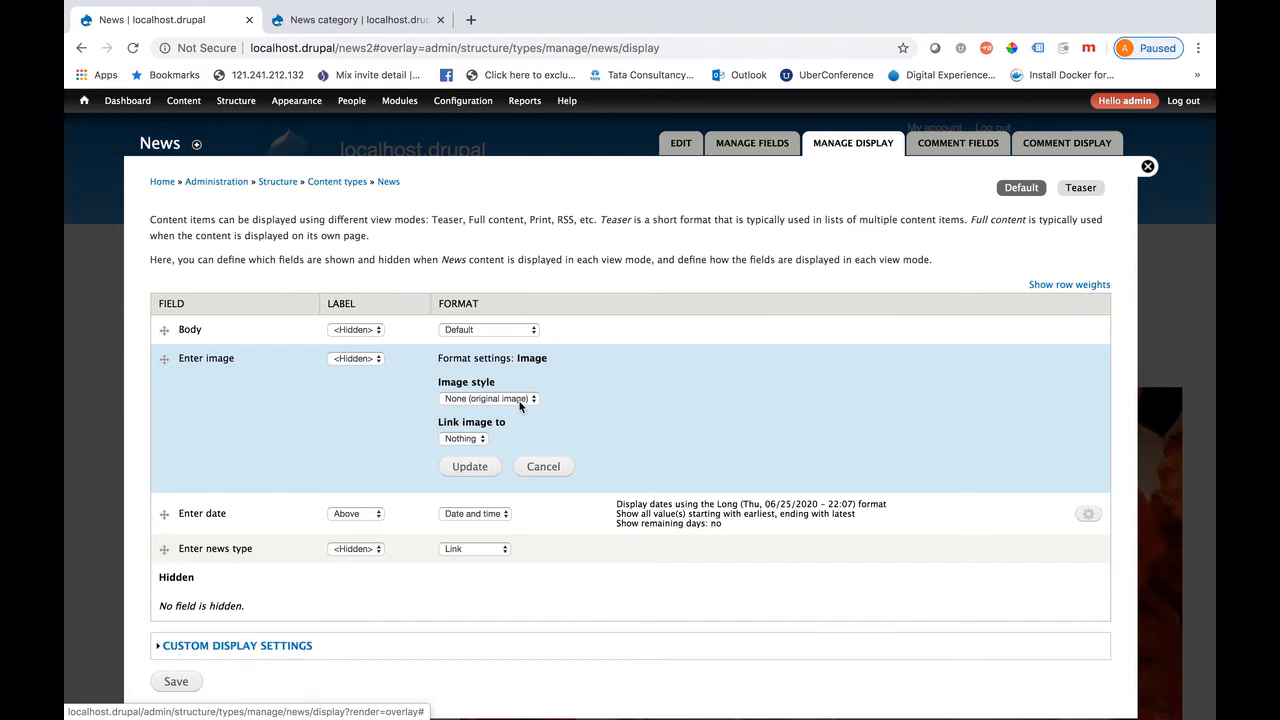
click(527, 400)
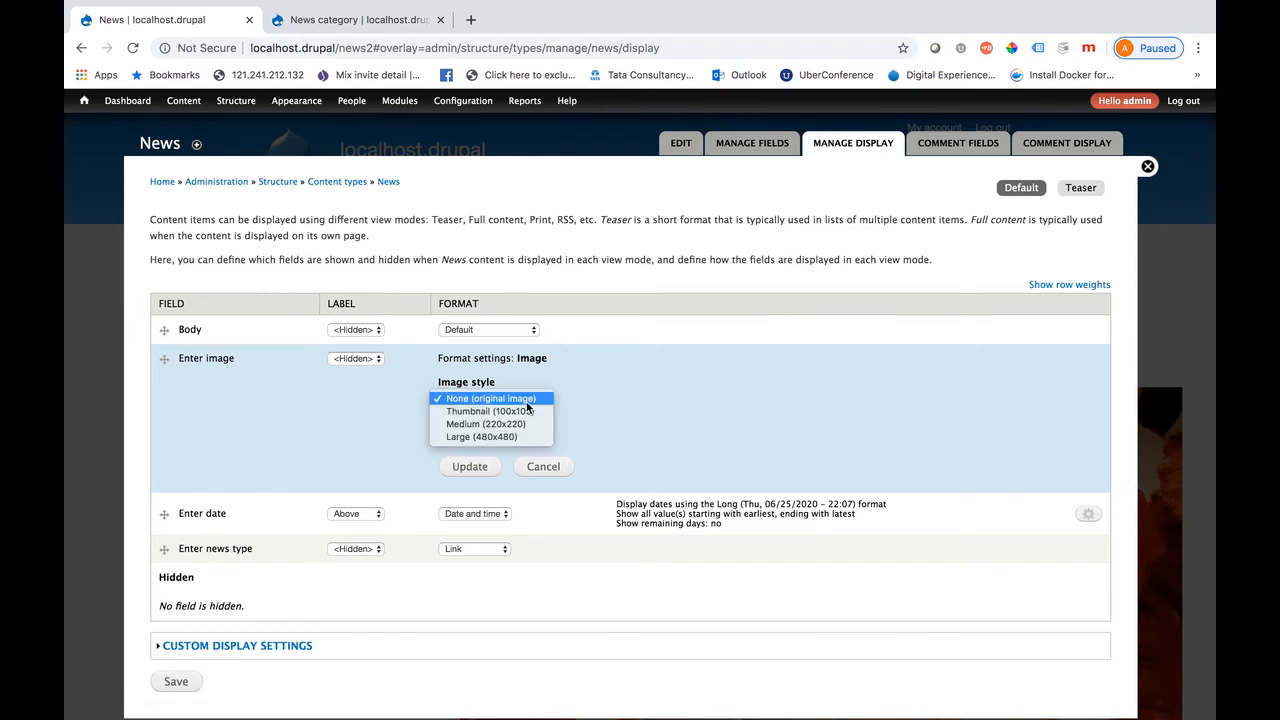
click(514, 425)
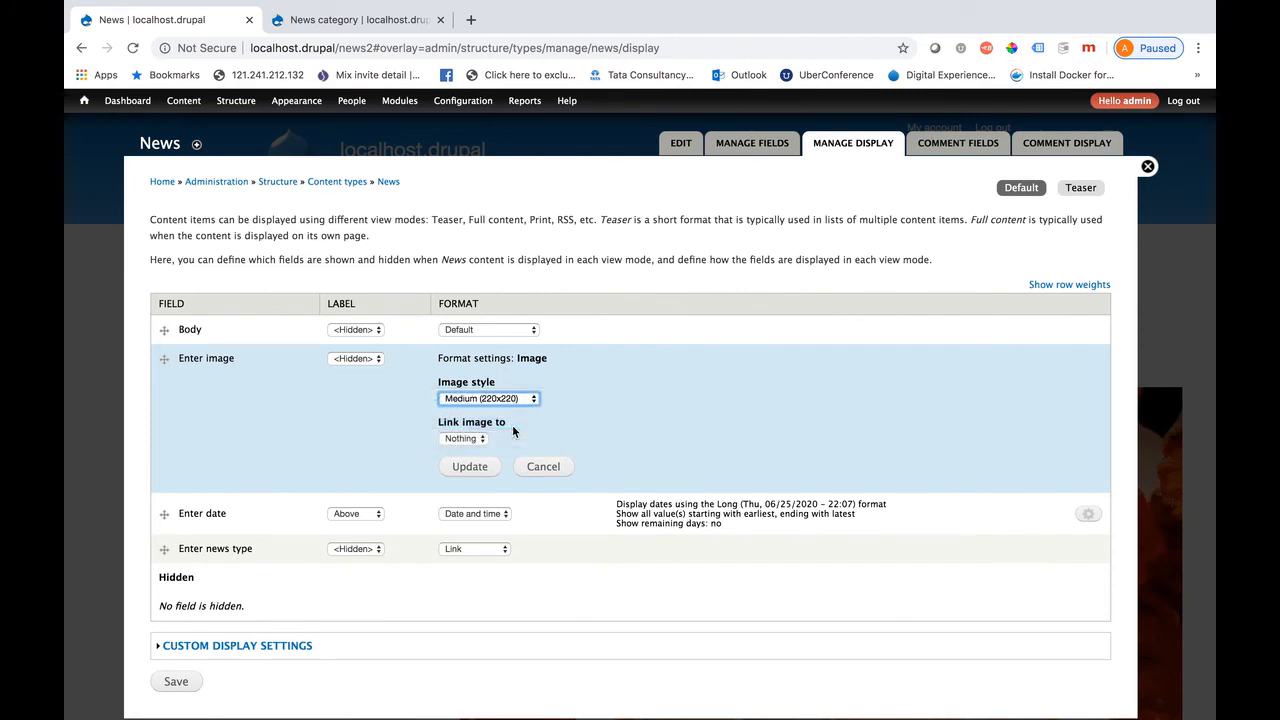
click(530, 403)
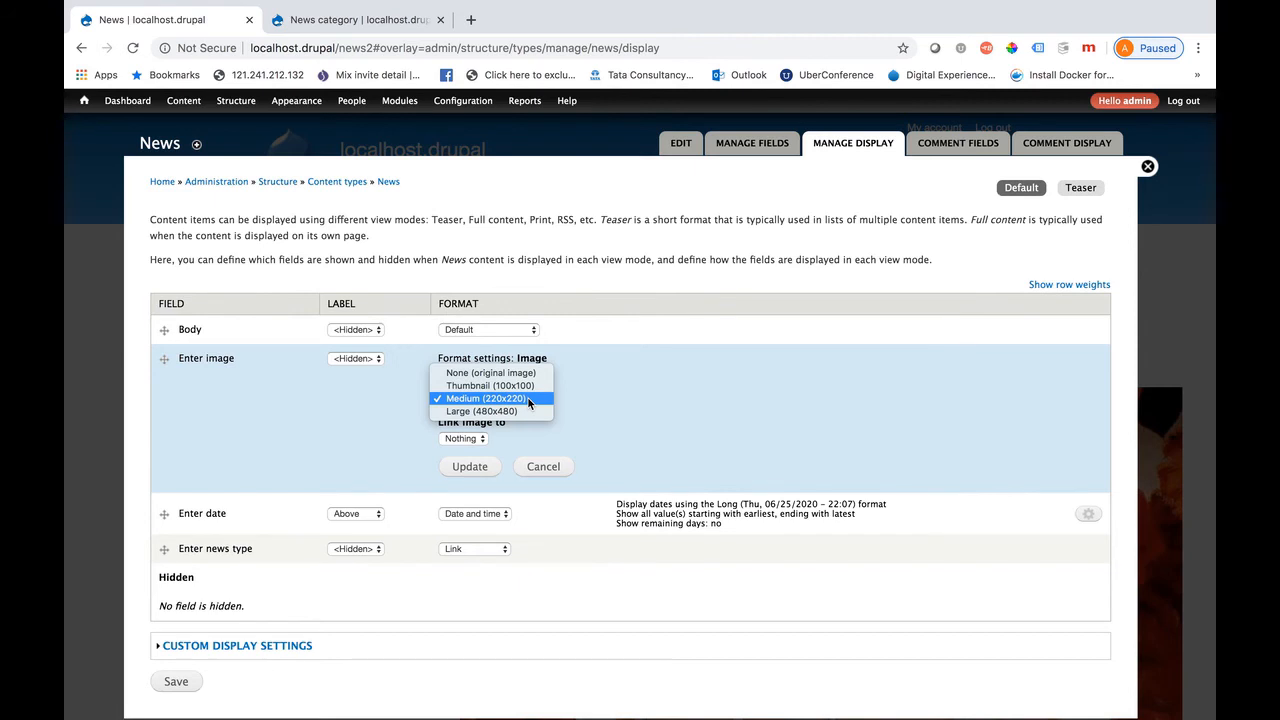
click(603, 396)
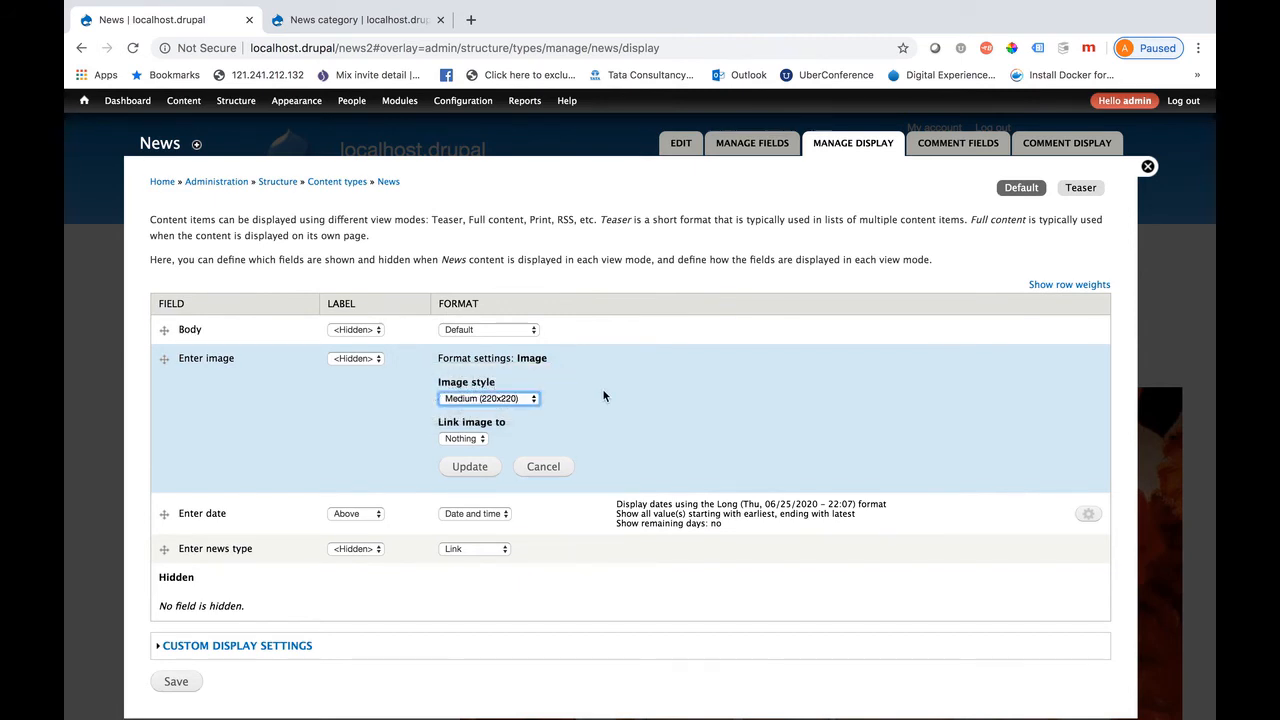
click(474, 439)
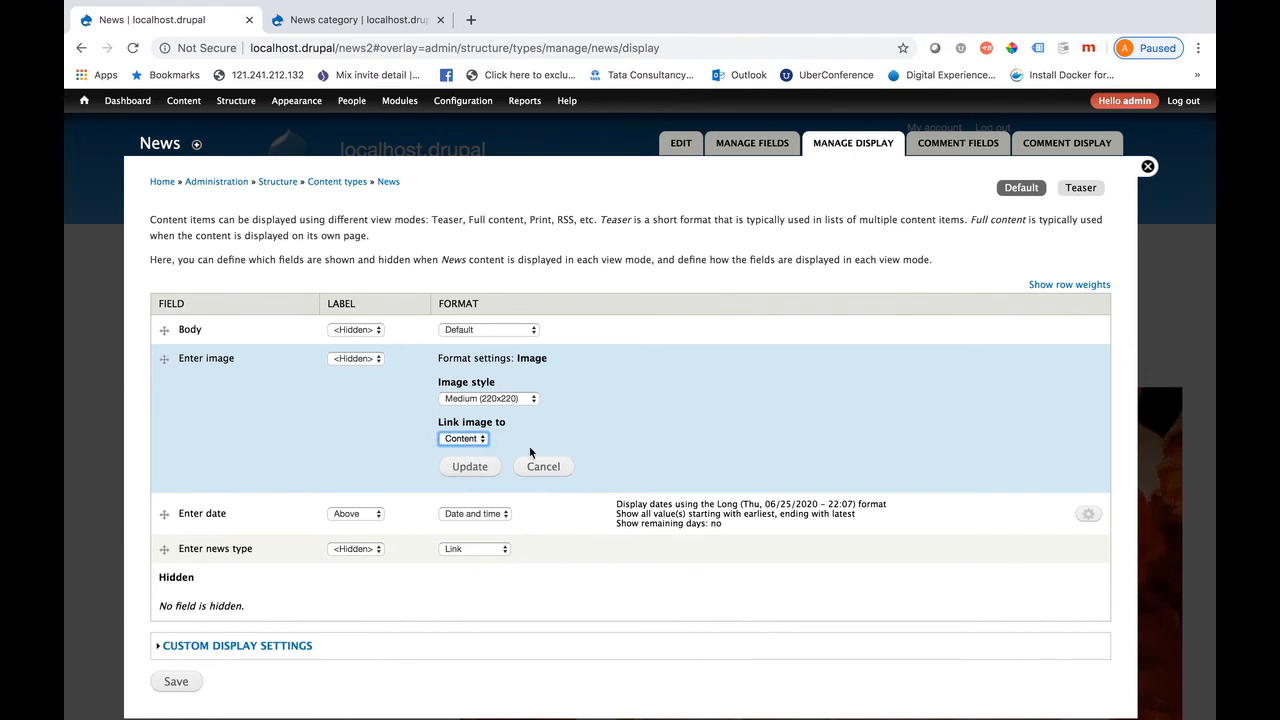
click(479, 469)
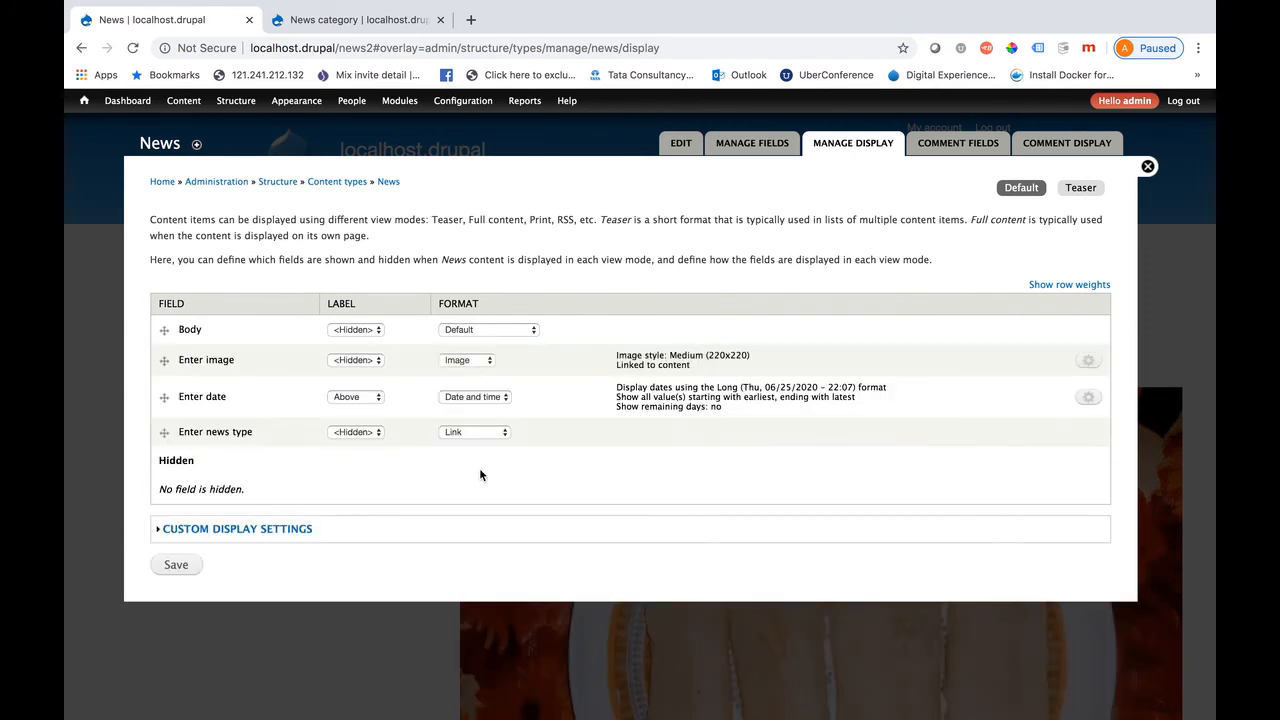
- Save the News display settings and return to the News 1 page to check the resized image
click(174, 567)
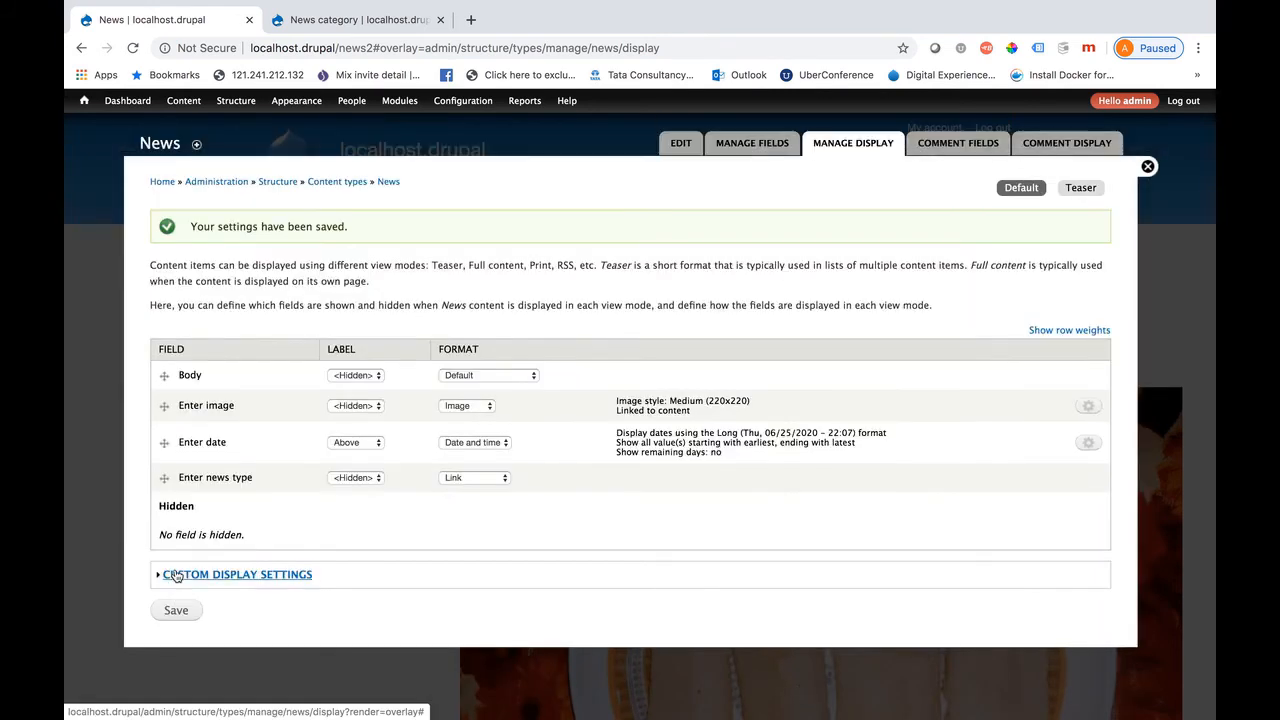
click(1148, 167)
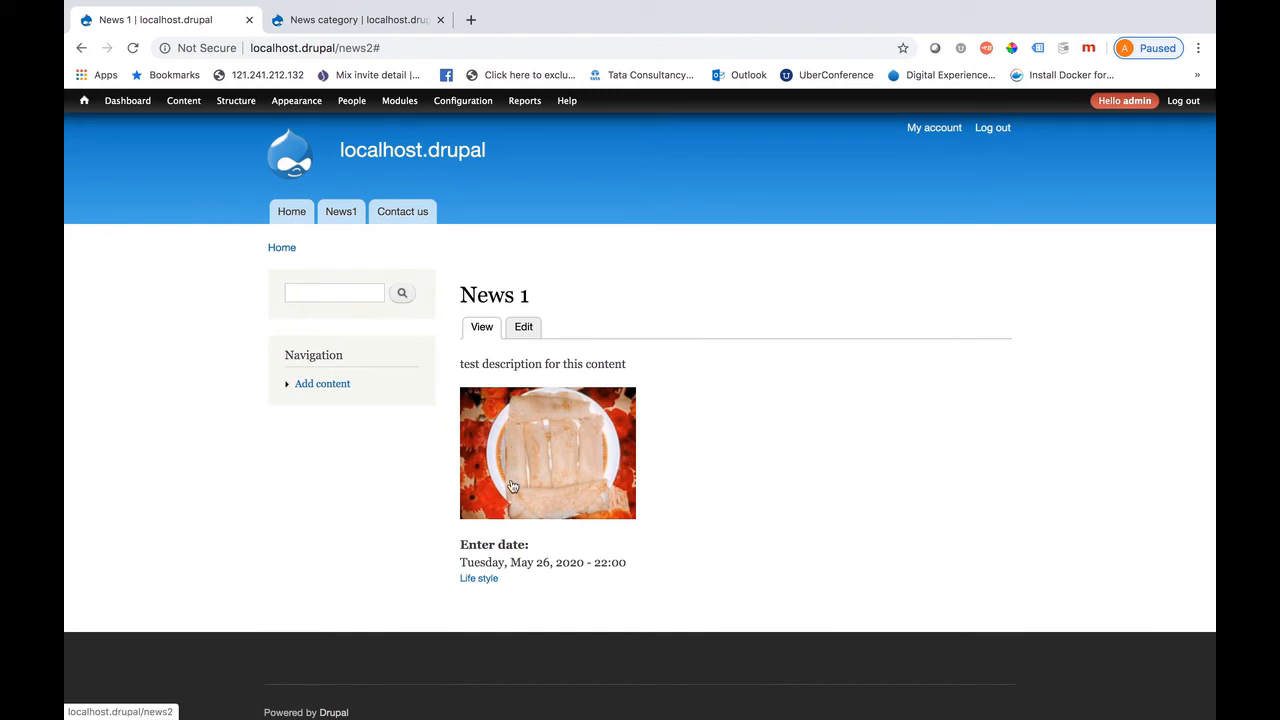
scroll(512, 486, down, 2)
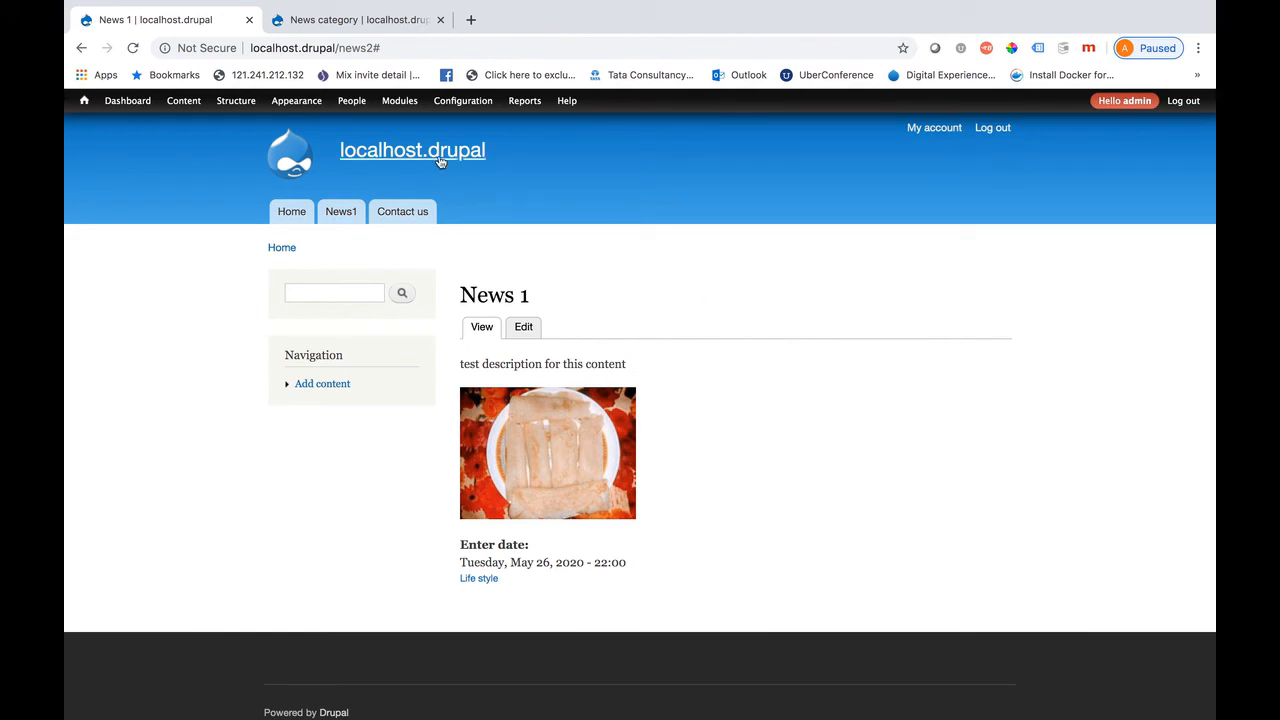
- Filter the site's modules by "dis" and switch on Display Suite, Display Suite UI and Display Suite Extras
click(399, 104)
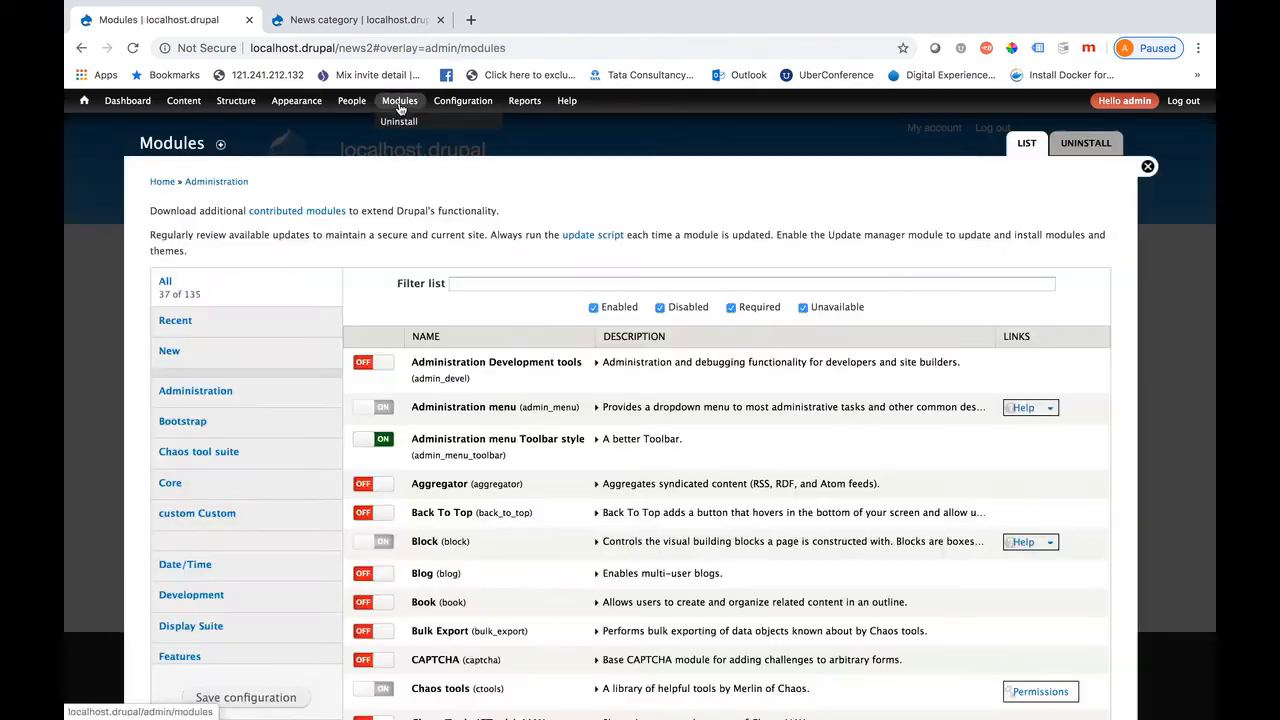
click(474, 286)
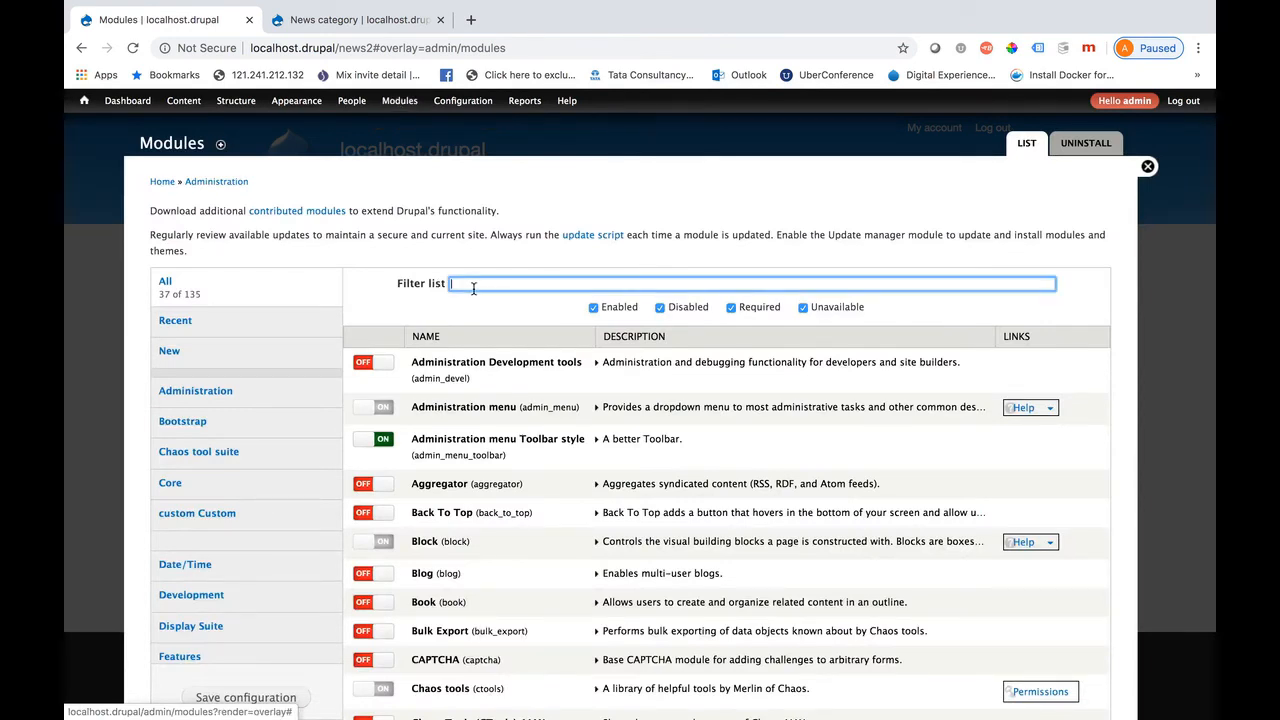
text(dis)
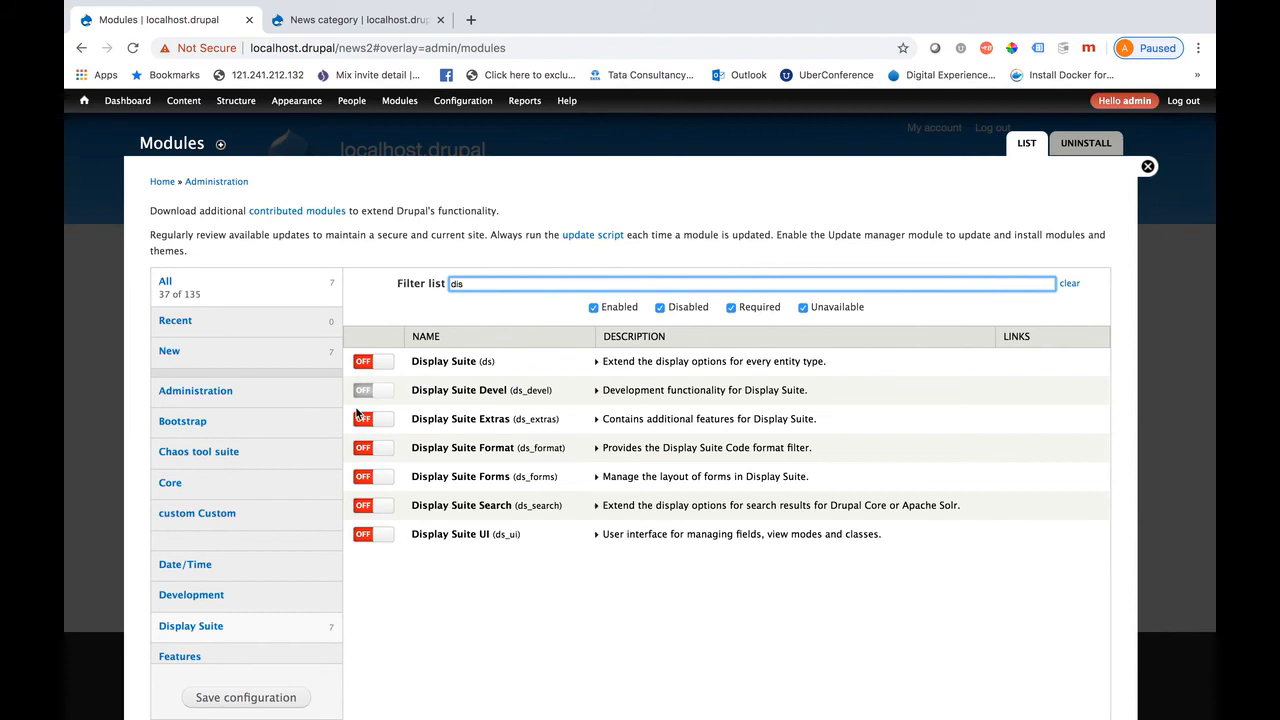
click(387, 364)
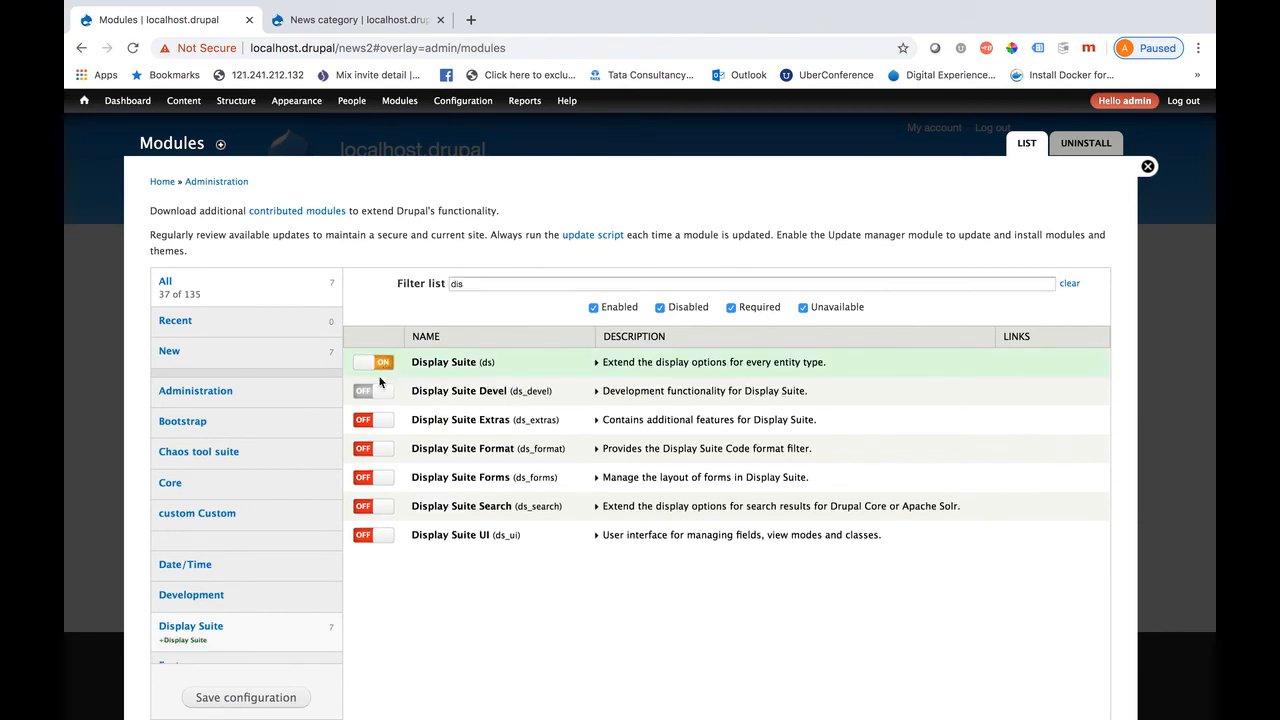
click(388, 537)
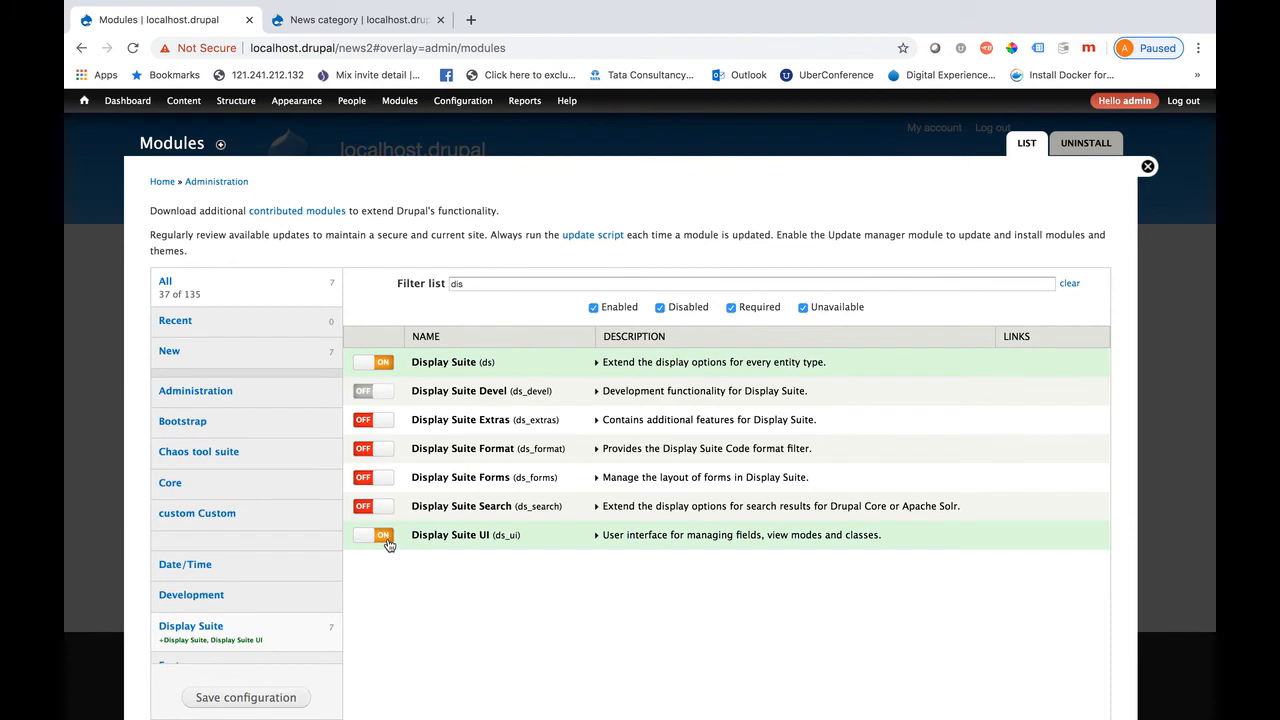
click(389, 428)
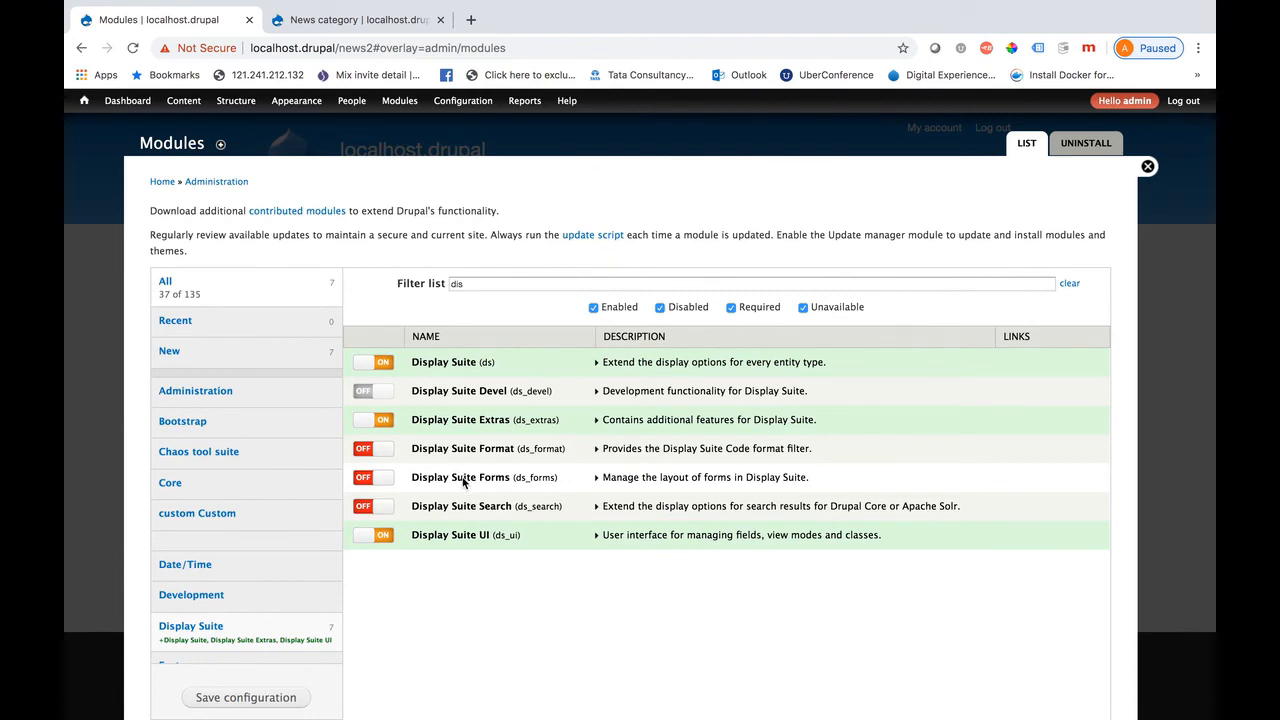
- Switch to Finder and look inside the ds folder in the site's community modules folder
key(super+Tab)
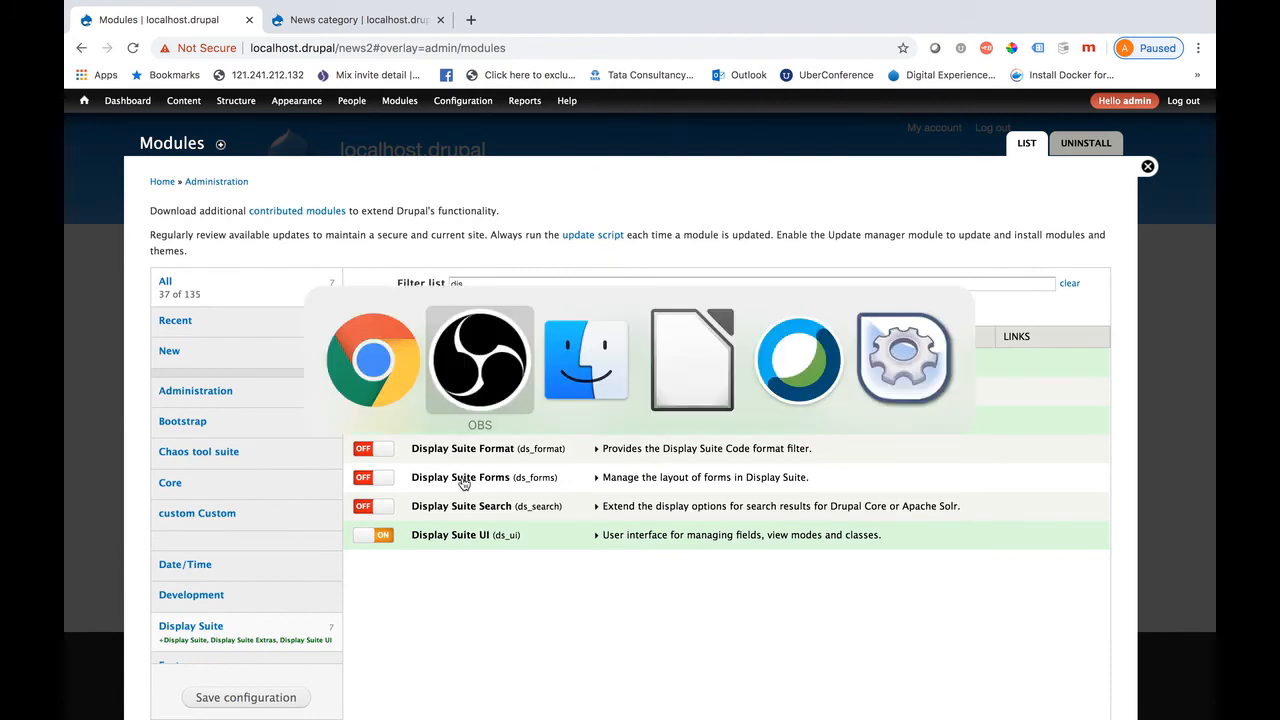
key(super+Tab)
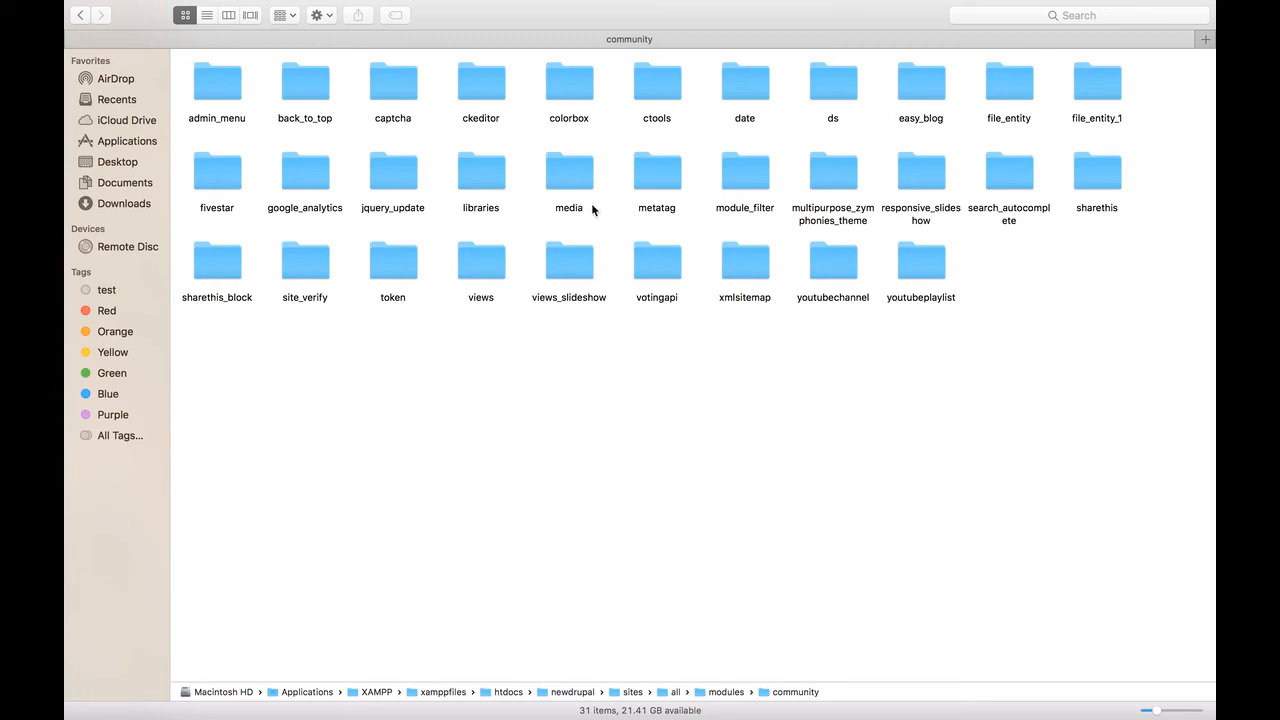
click(475, 177)
text(ds)
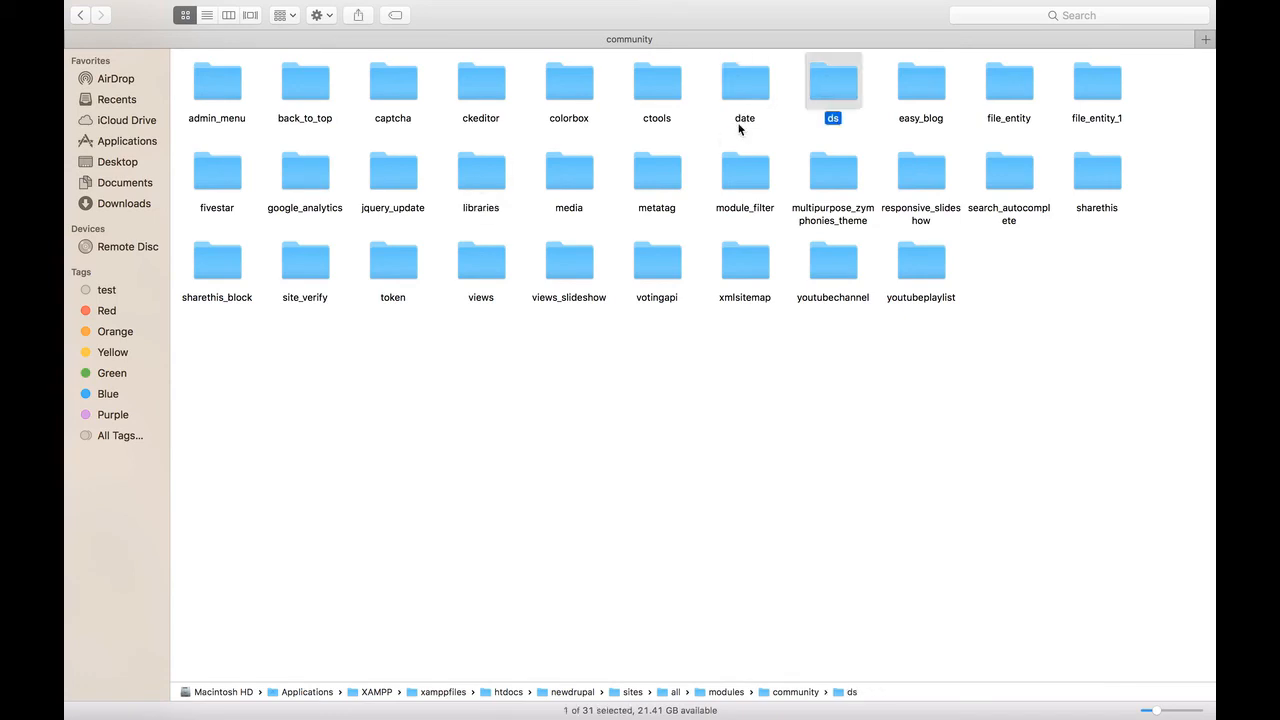
double_click(827, 88)
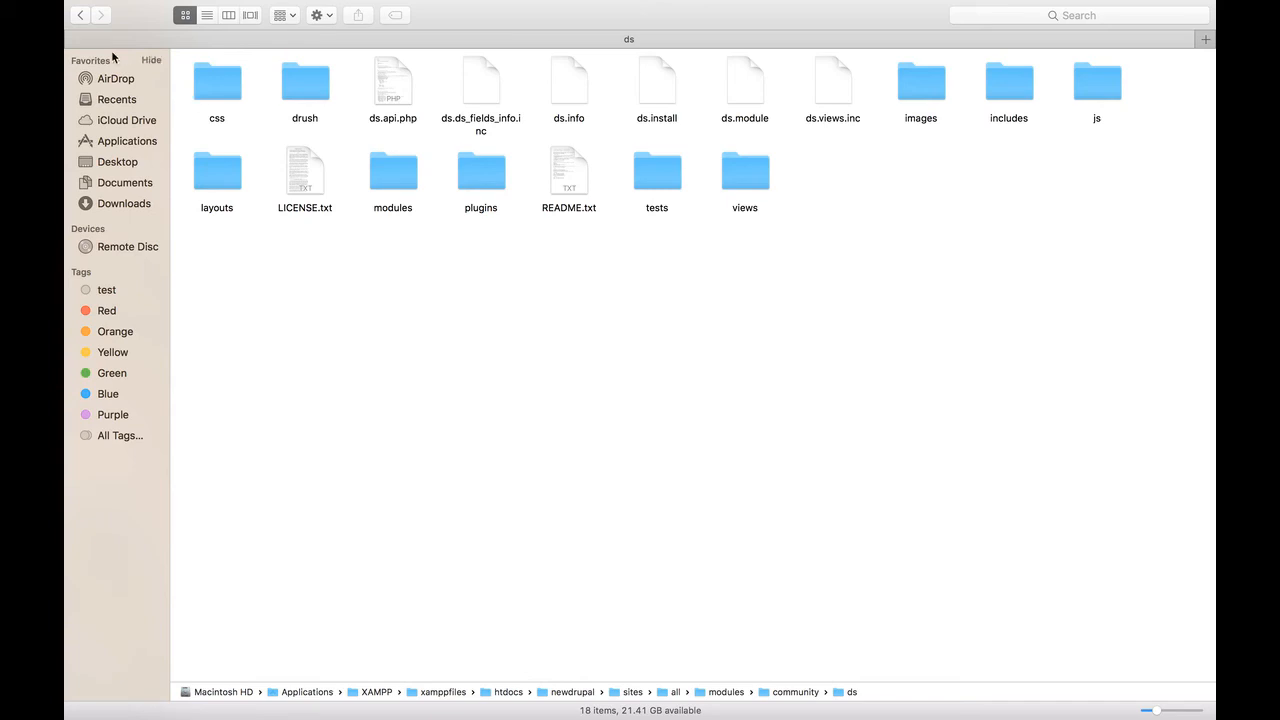
- Return to Chrome and save the module configuration with the chosen Display Suite modules
key(super+Tab)
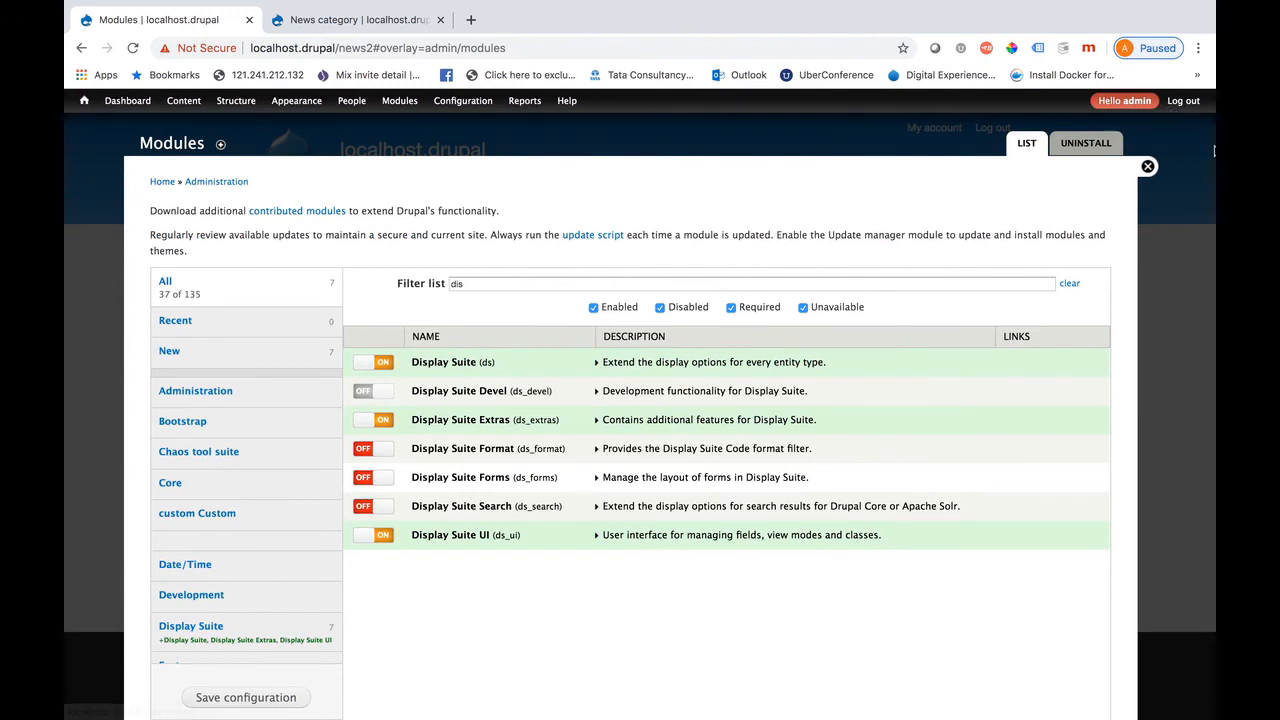
scroll(377, 537, down, 4)
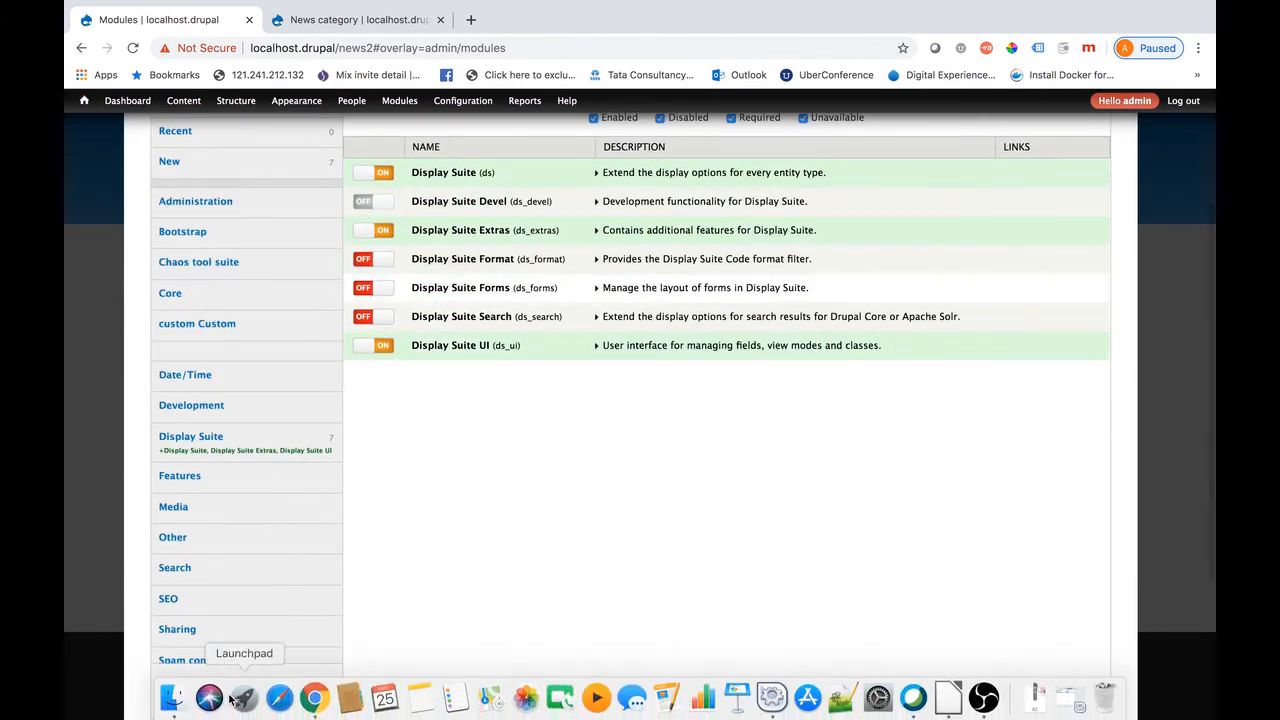
click(232, 697)
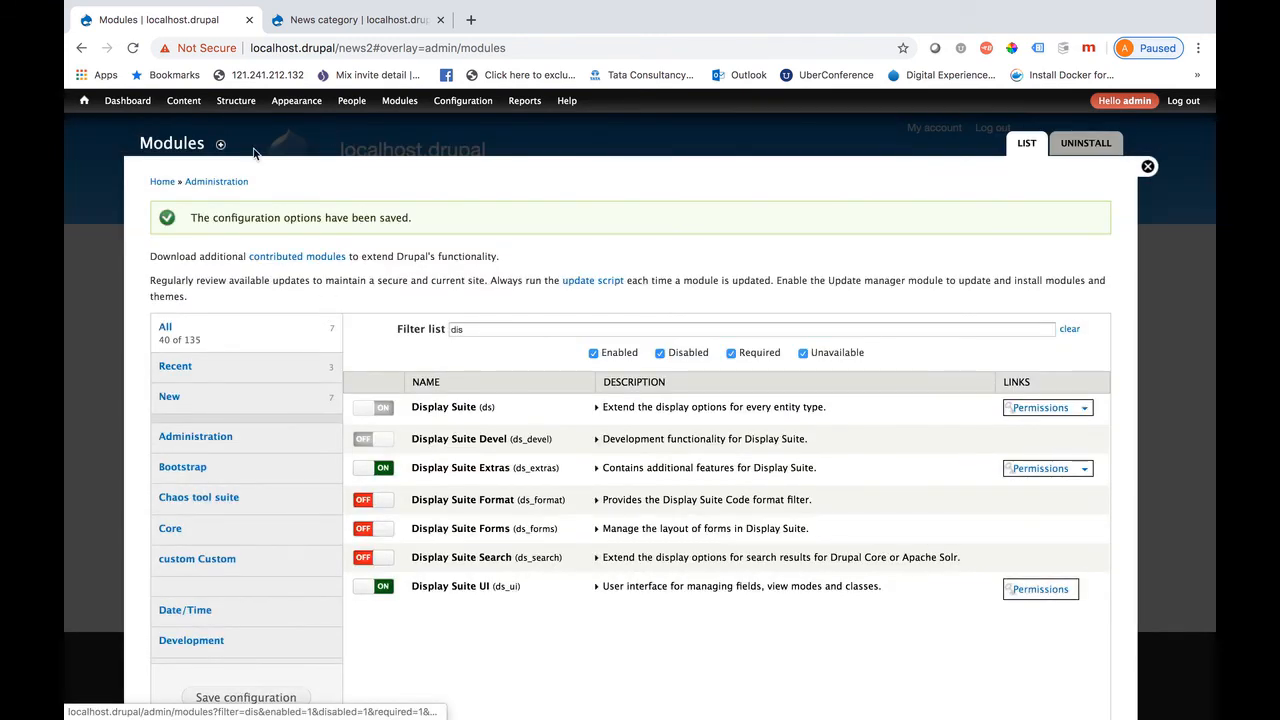
- Open the News 1 item for editing, look through its form and go to its display management
mouse_move(197, 110)
mouse_move(245, 104)
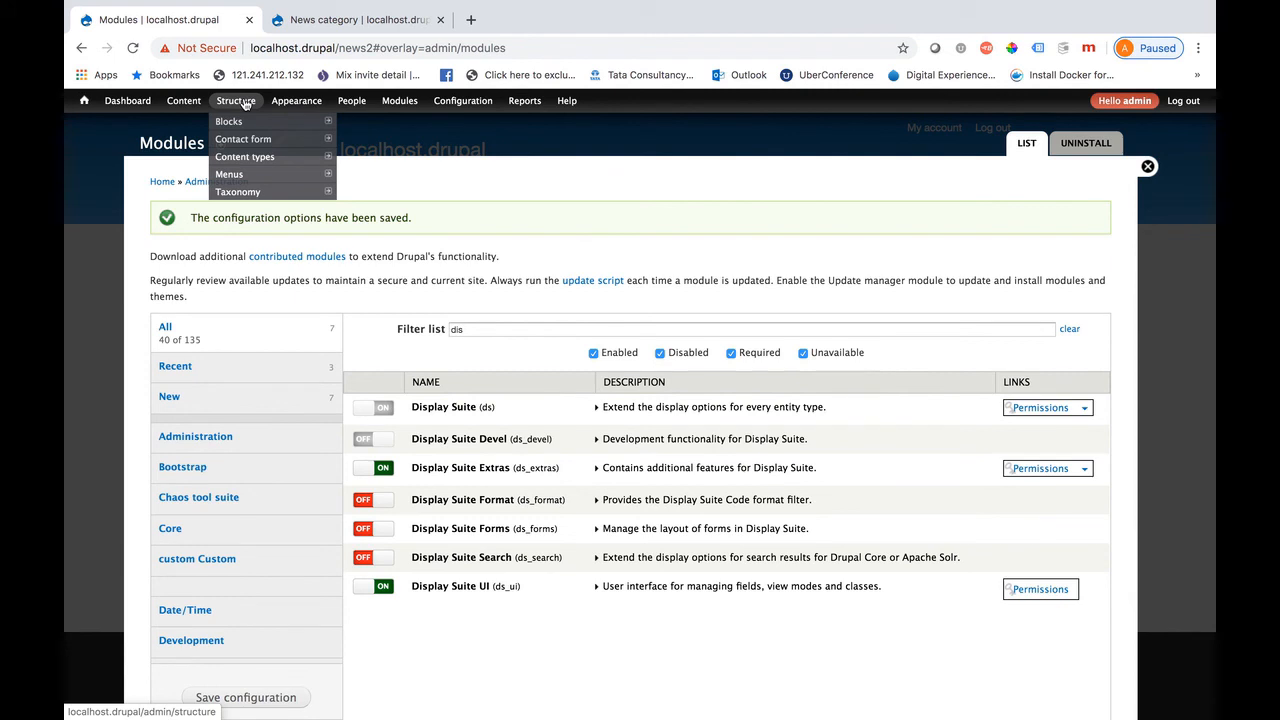
click(191, 104)
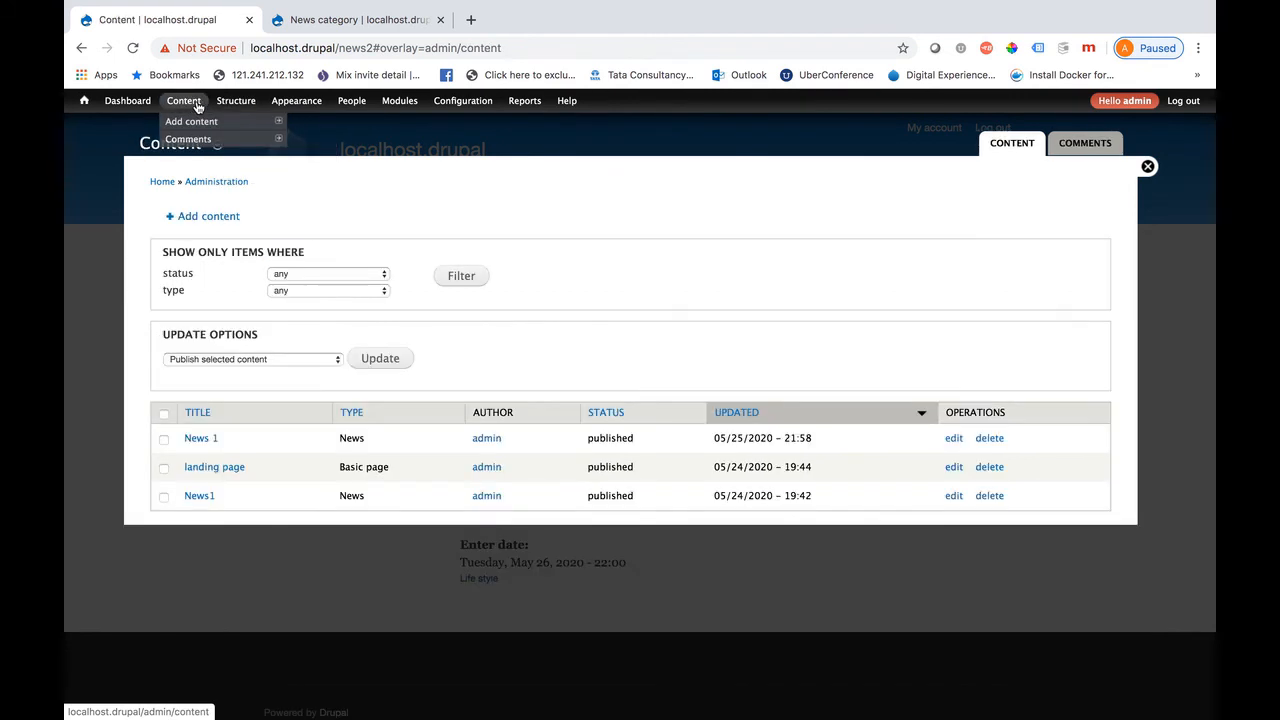
click(952, 440)
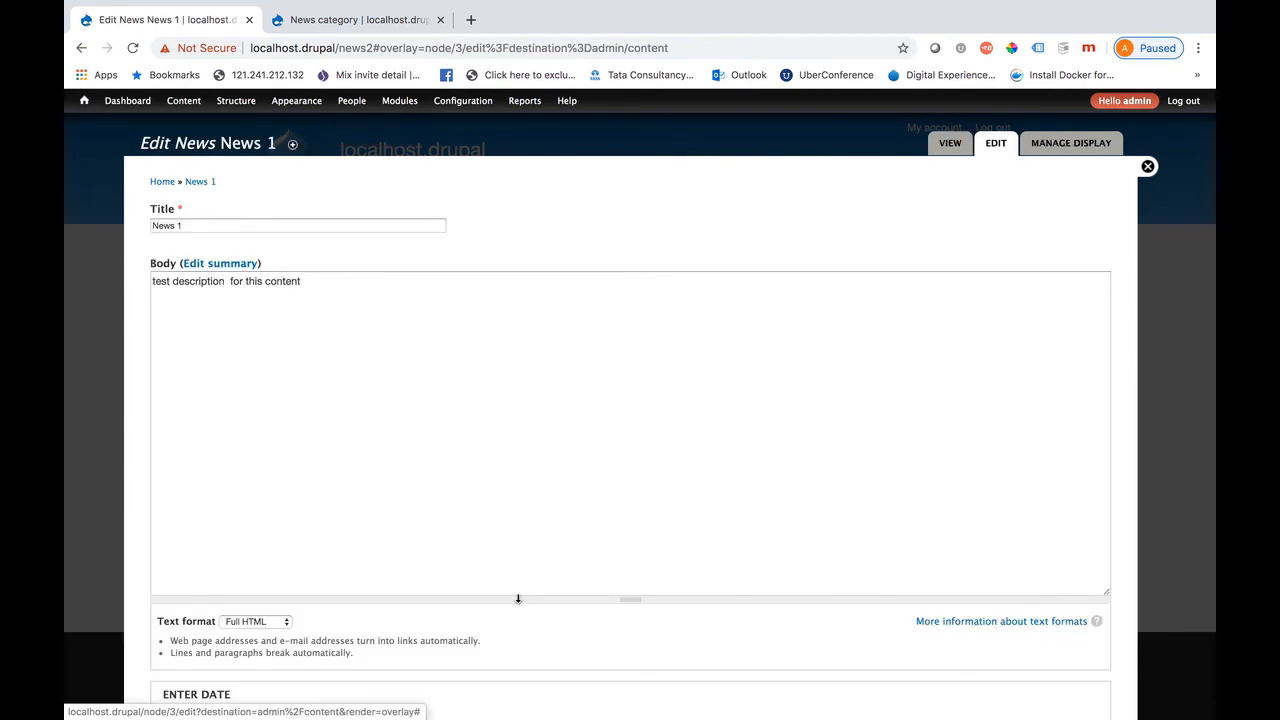
scroll(518, 598, down, 10)
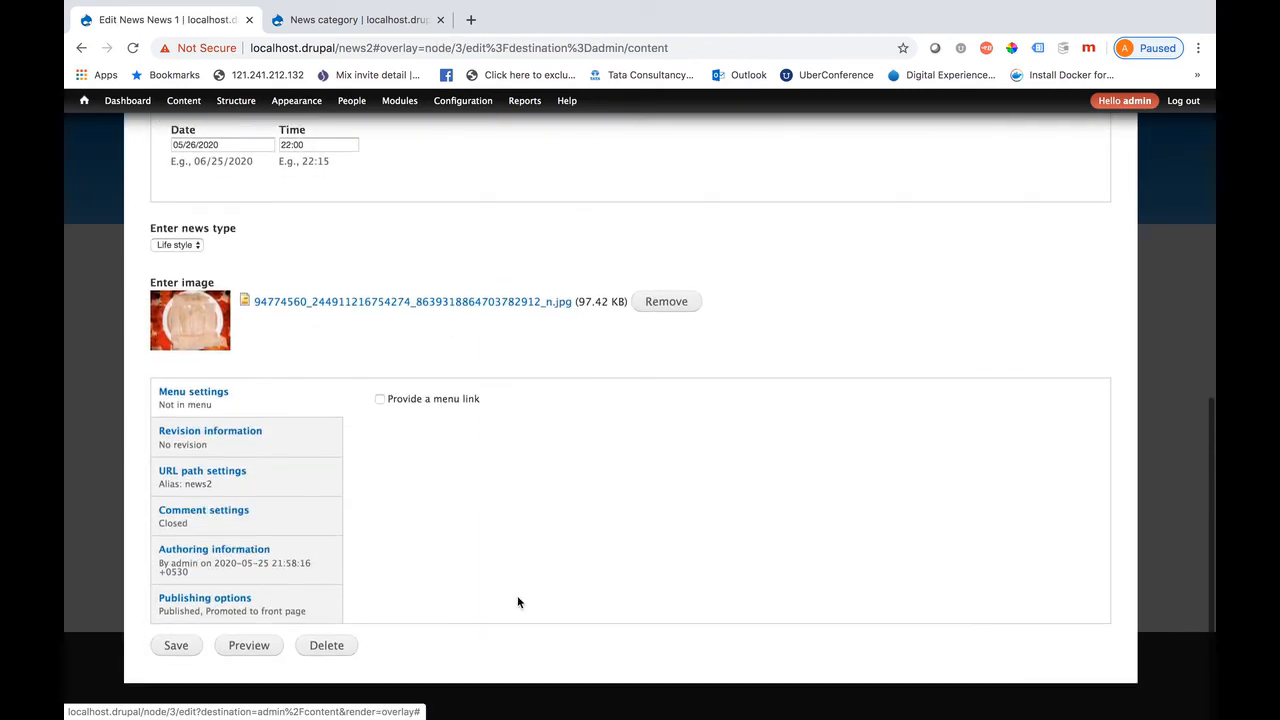
scroll(517, 600, up, 10)
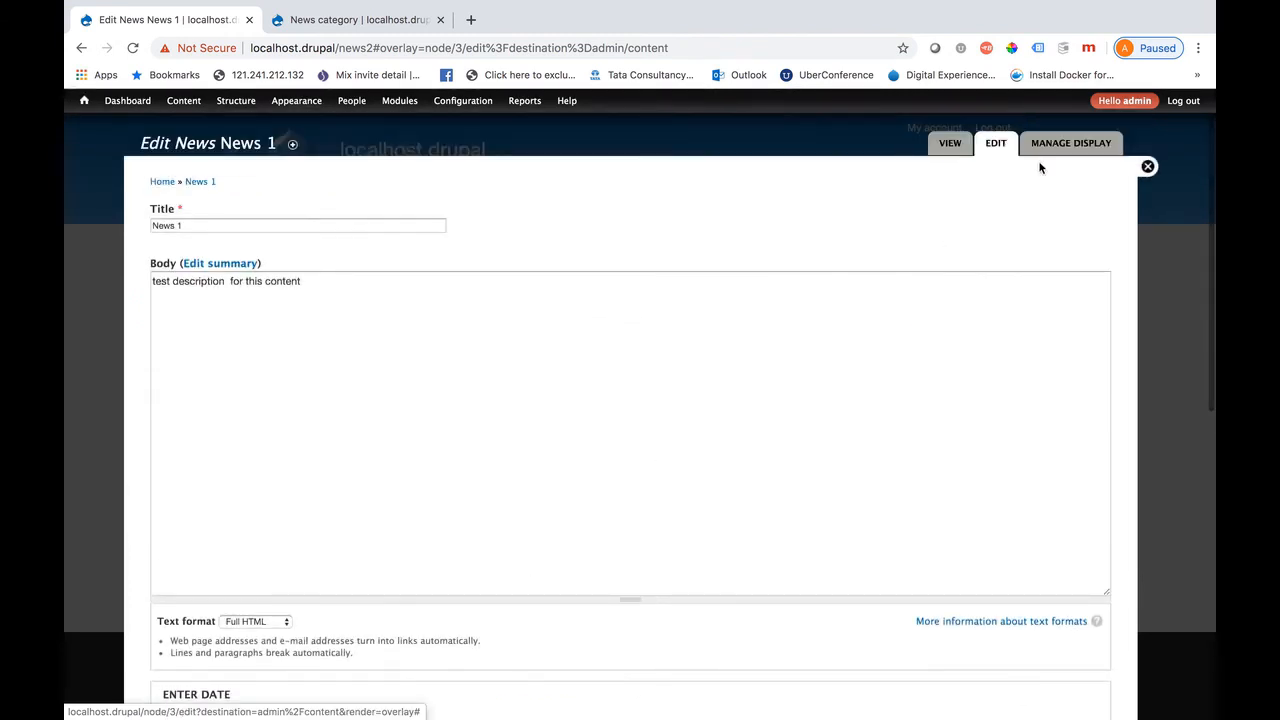
click(1045, 151)
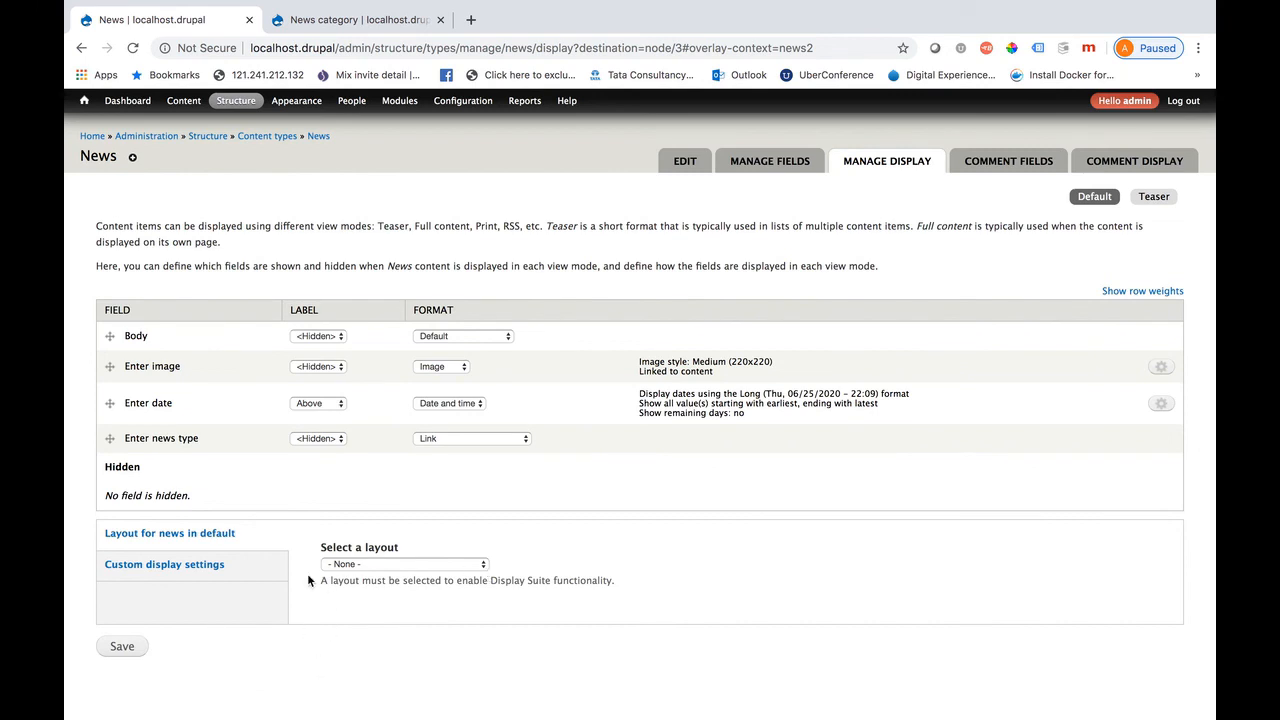
- Apply the Two column layout to the News default display and save it
click(447, 566)
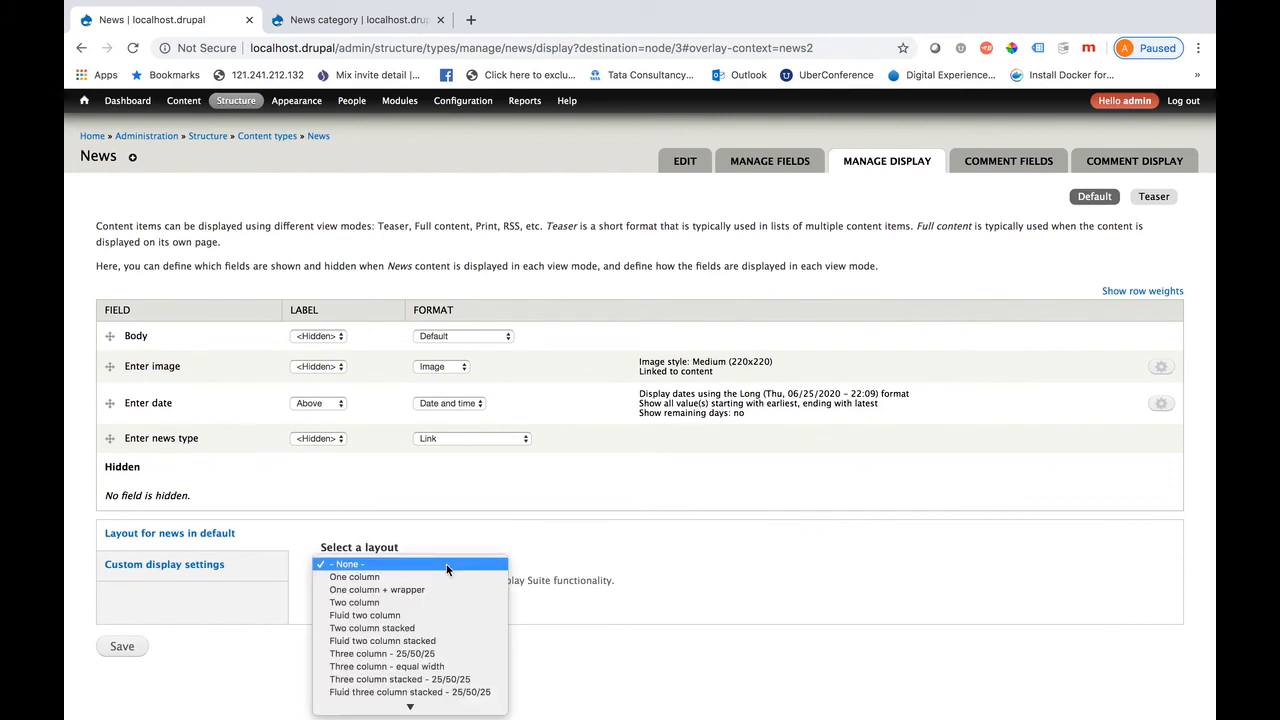
click(390, 603)
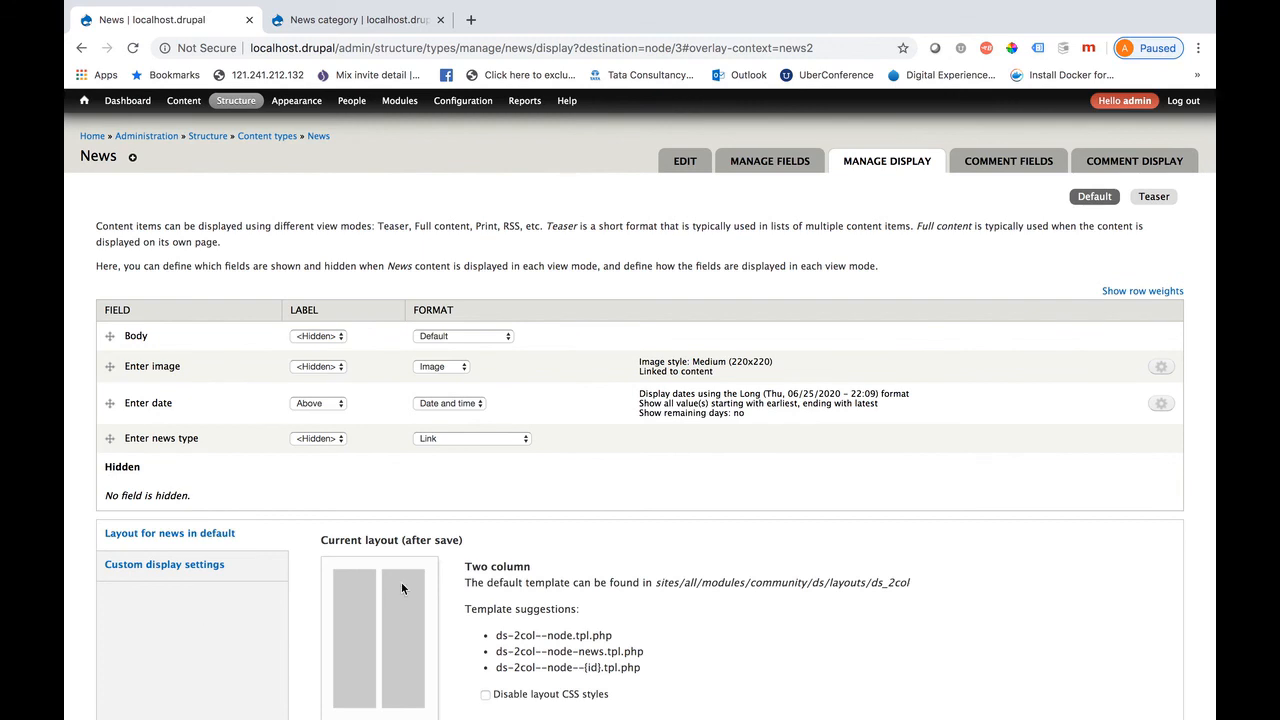
scroll(147, 651, down, 4)
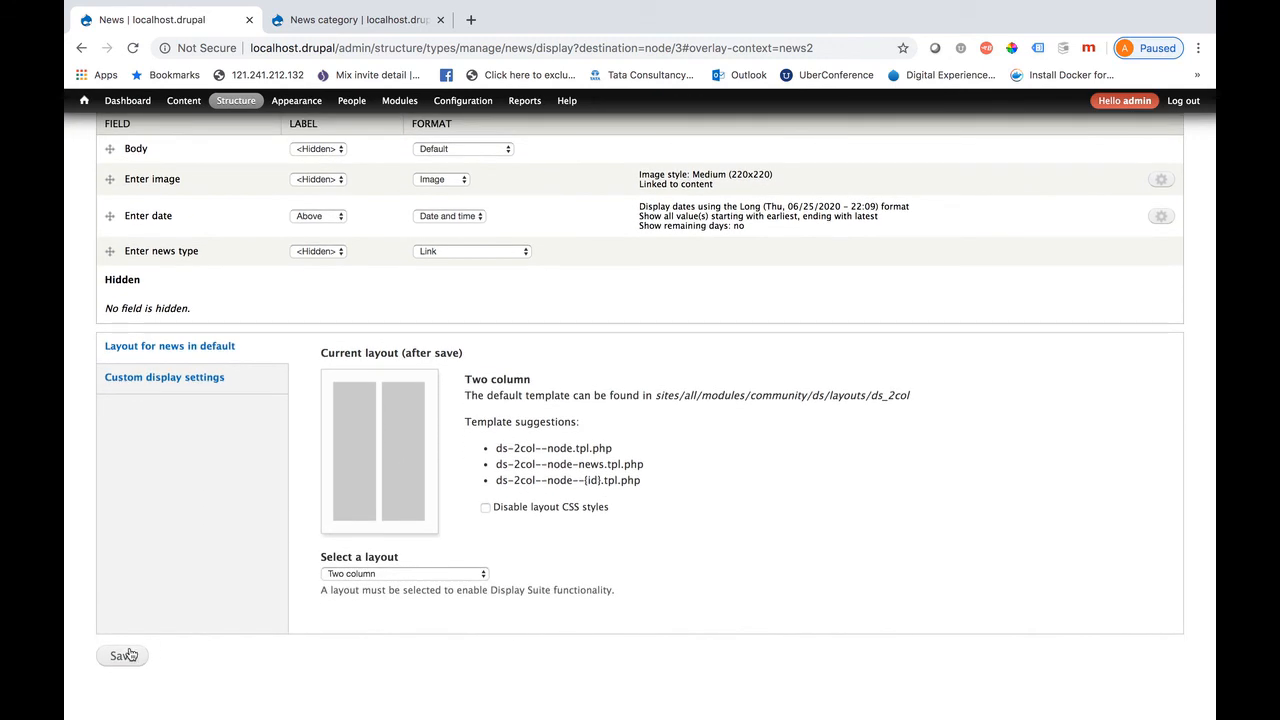
click(126, 654)
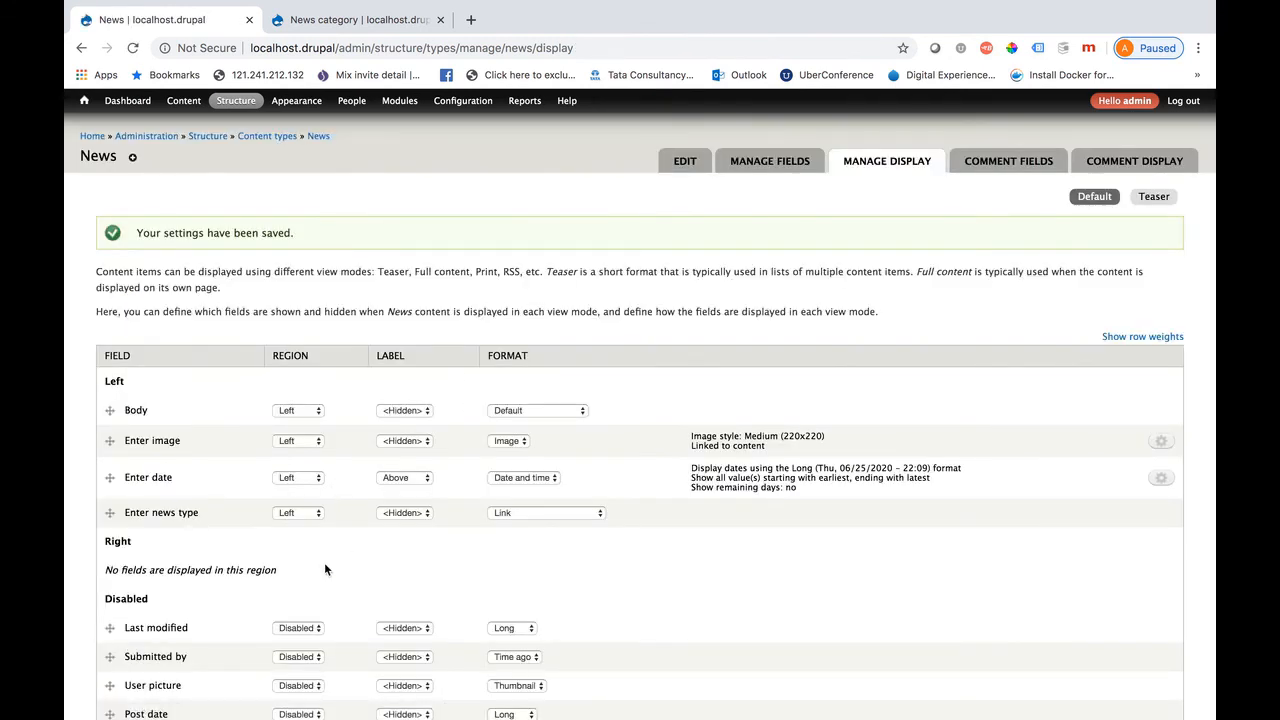
- Move the Enter image and Enter news type fields into the Right region, with the news type above the image
scroll(324, 569, down, 2)
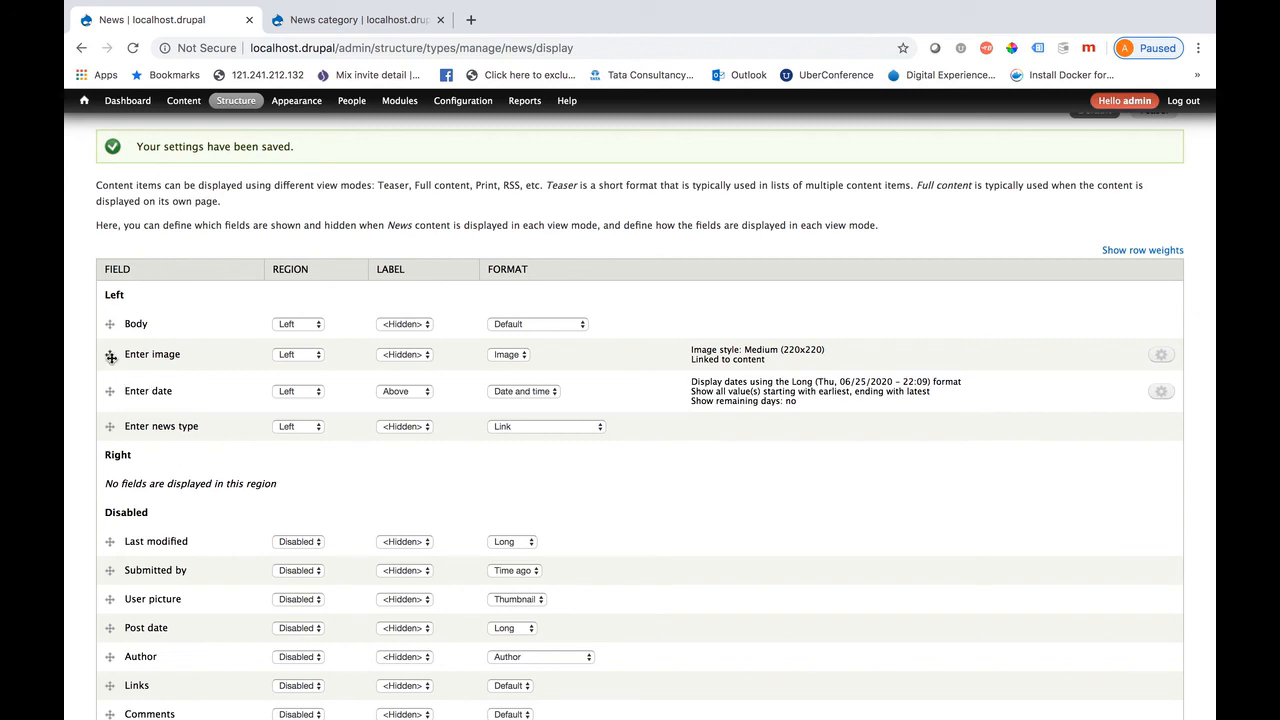
drag(110, 354, 111, 454)
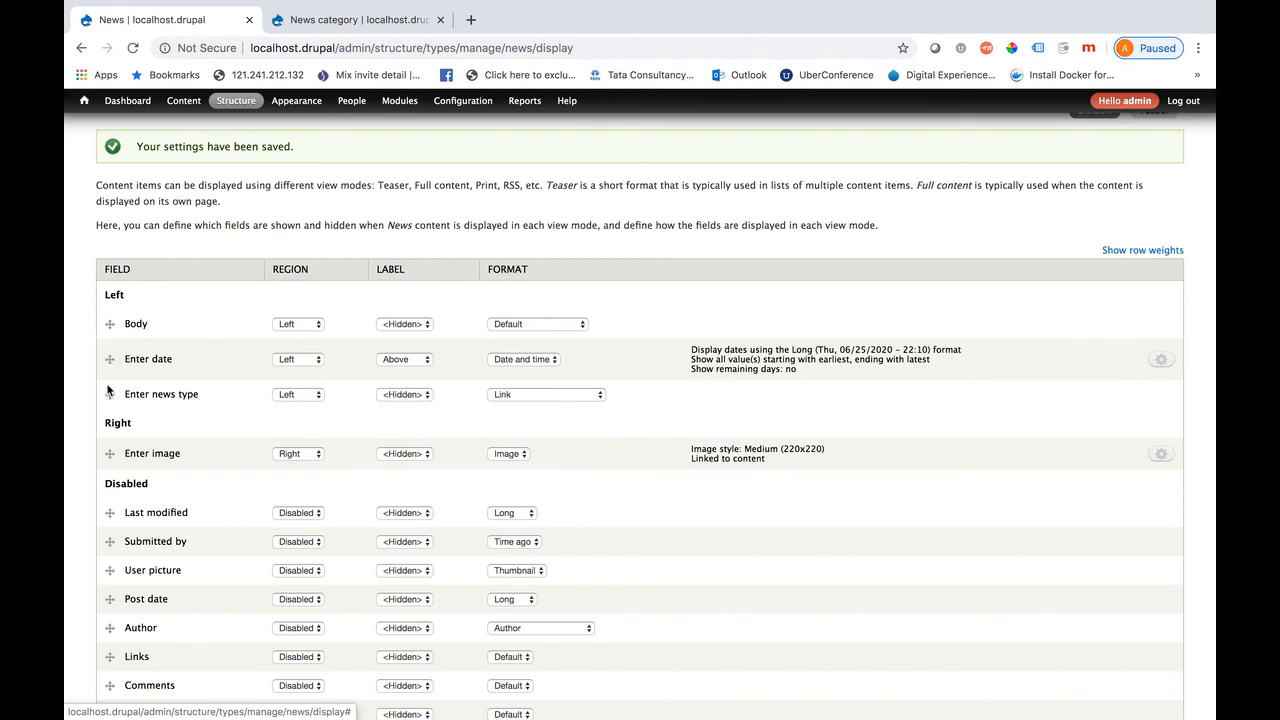
drag(109, 393, 111, 425)
- Save the News field arrangement and open the News 1 page to check the two-column display
scroll(178, 445, down, 4)
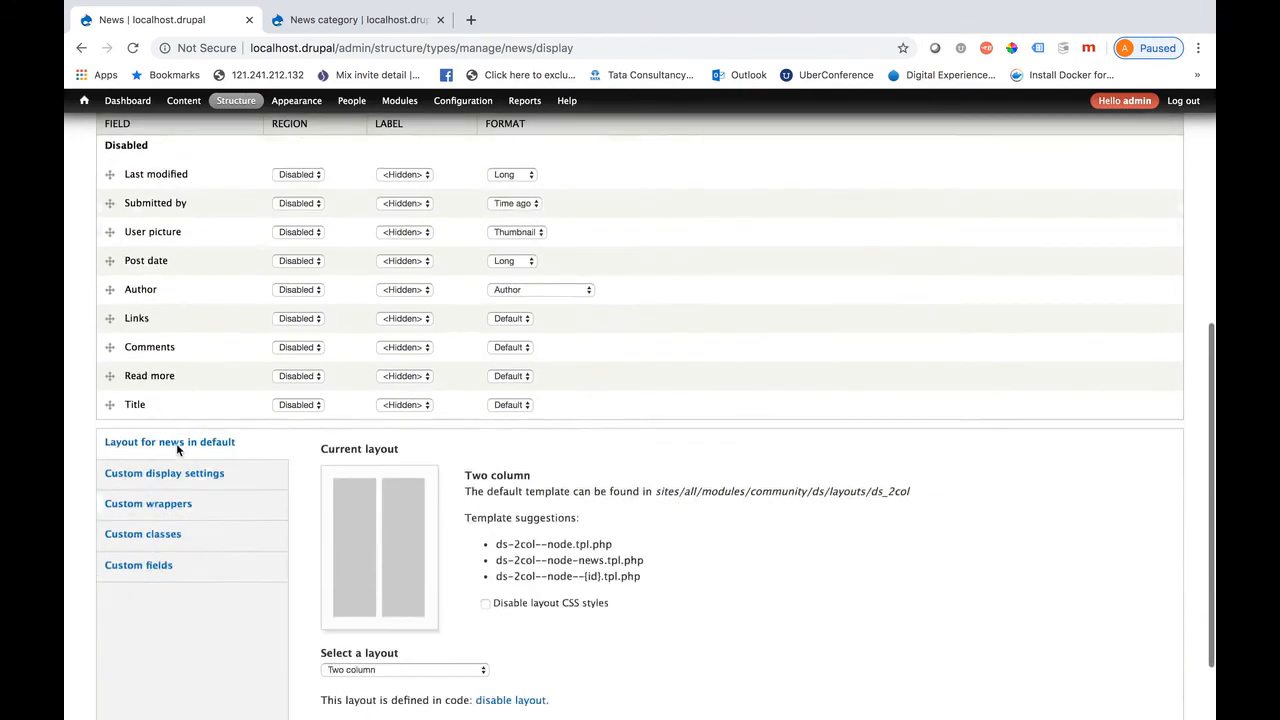
scroll(176, 445, down, 2)
click(120, 663)
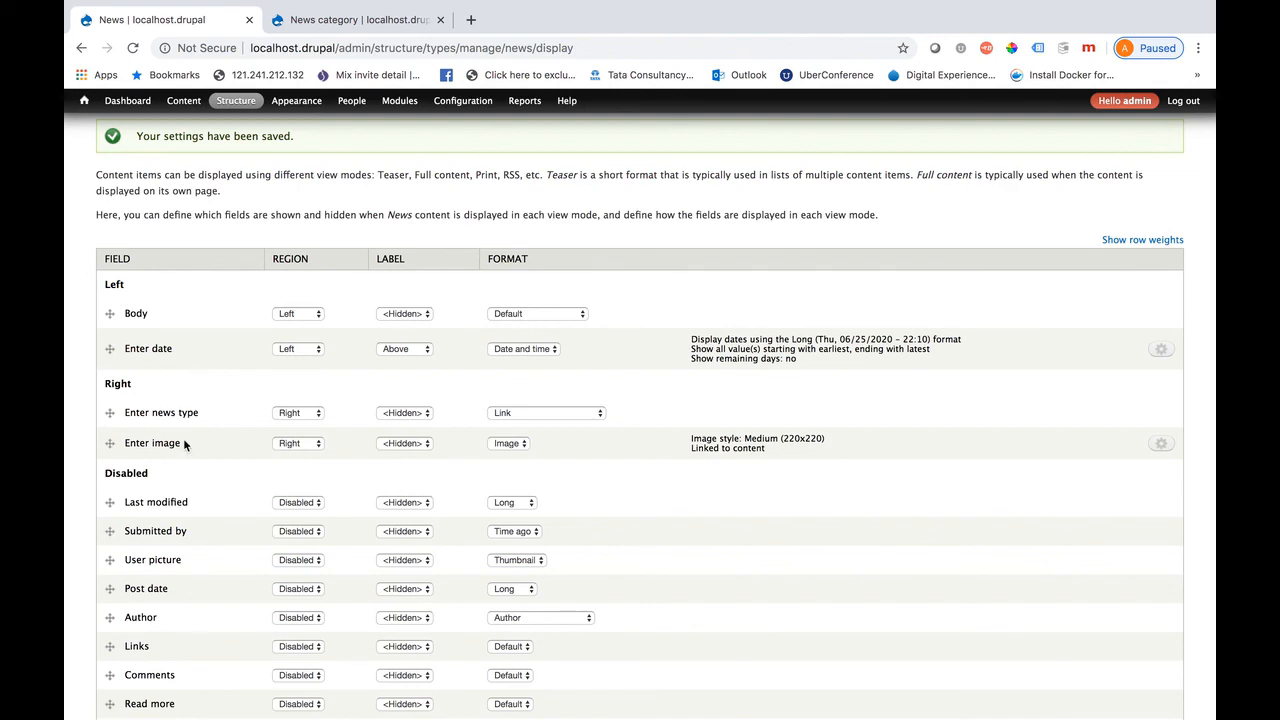
scroll(183, 445, down, 3)
click(123, 656)
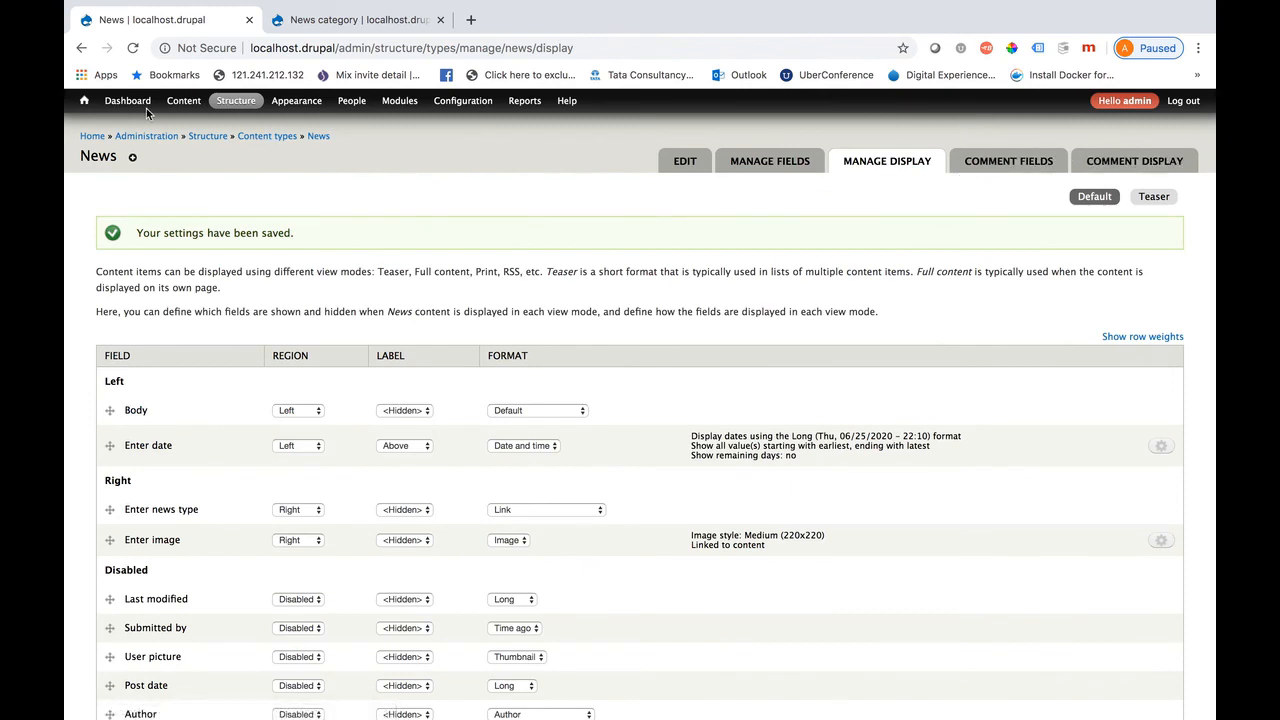
click(183, 100)
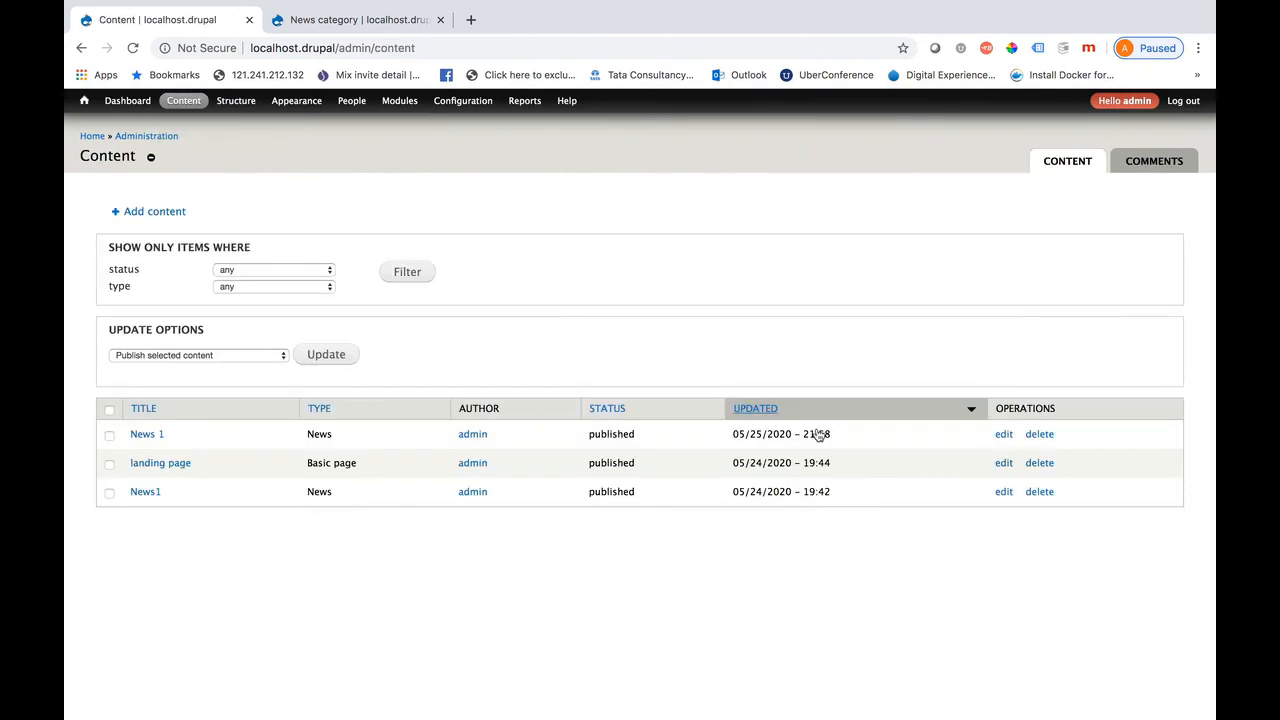
click(146, 434)
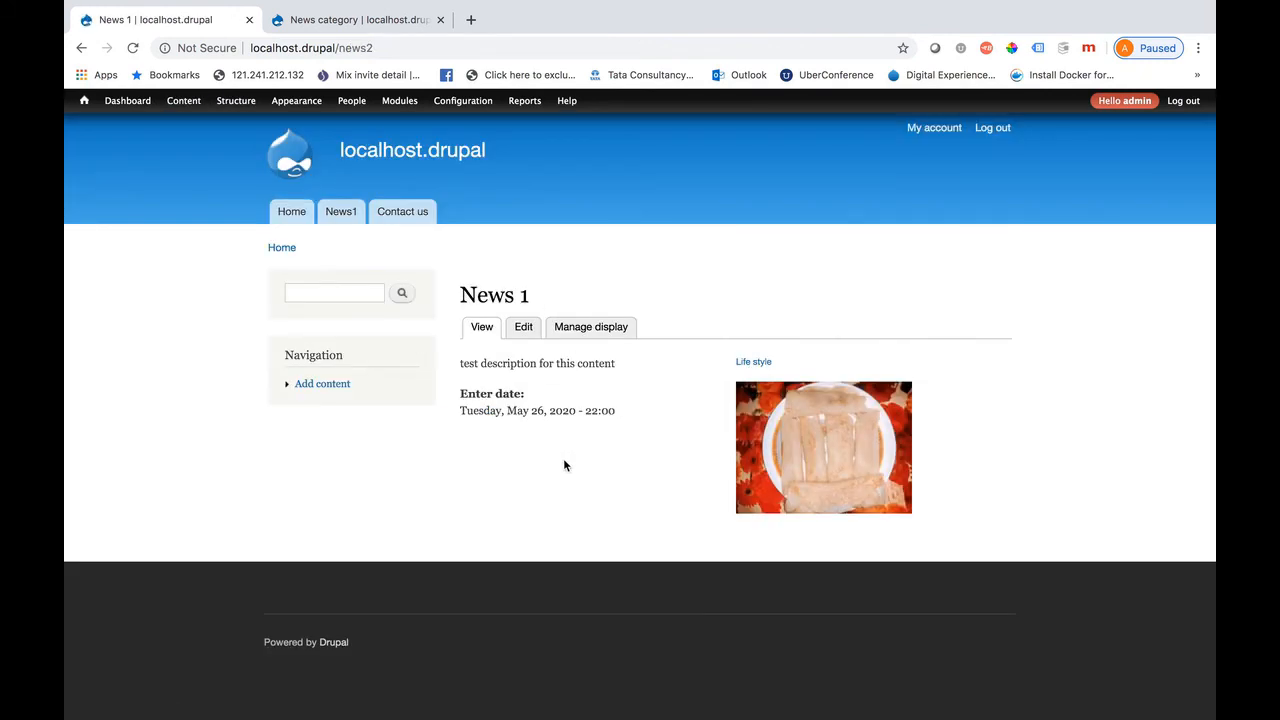